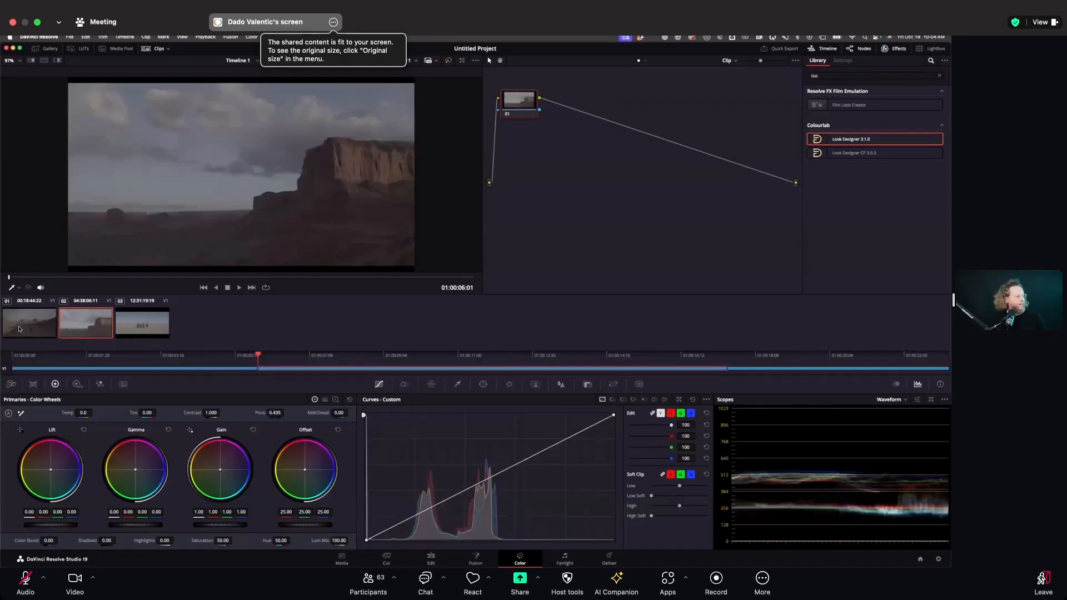
Review the motorcycle, mesa and horse-riders clips, scrubbing through the footage and comparing the ungraded shots.
left_click(24, 330)
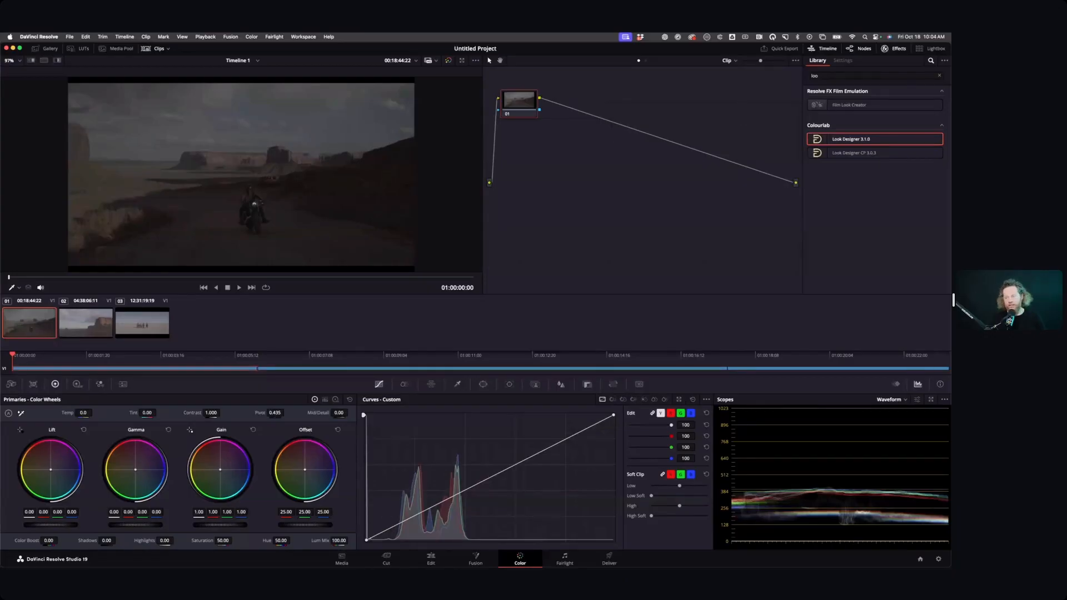
left_click_drag(37, 278, 97, 309)
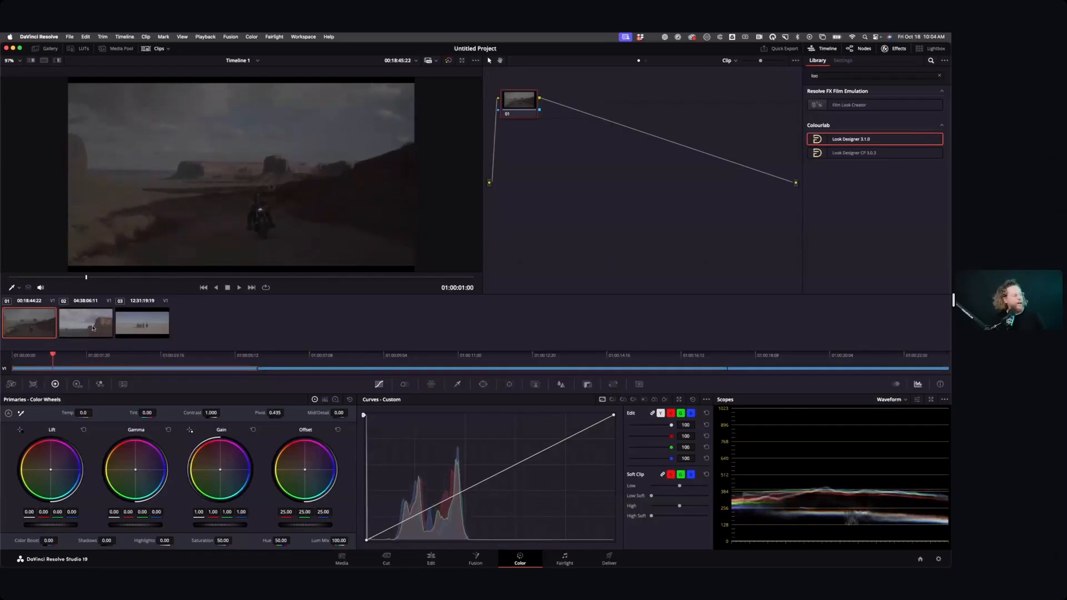
left_click(93, 328)
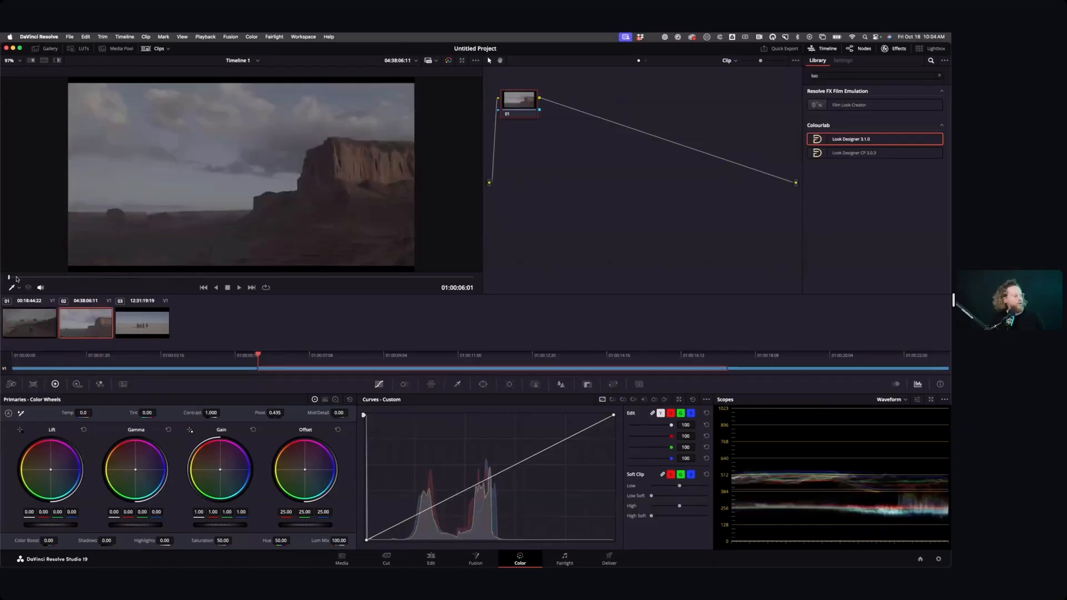
left_click_drag(17, 279, 36, 292)
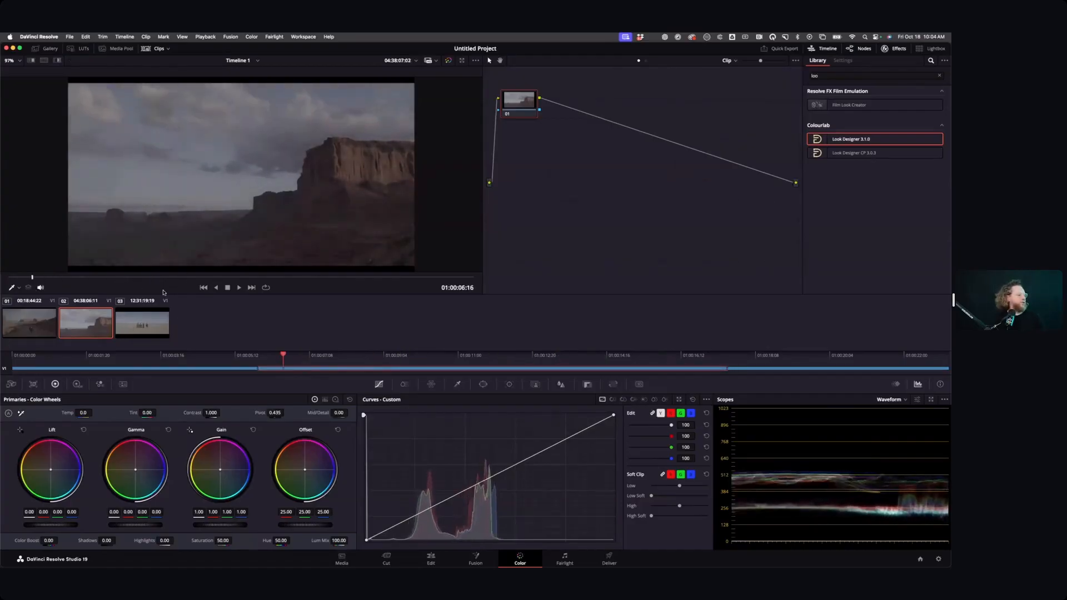
left_click(149, 316)
left_click_drag(39, 279, 25, 328)
left_click(35, 330)
left_click(82, 331)
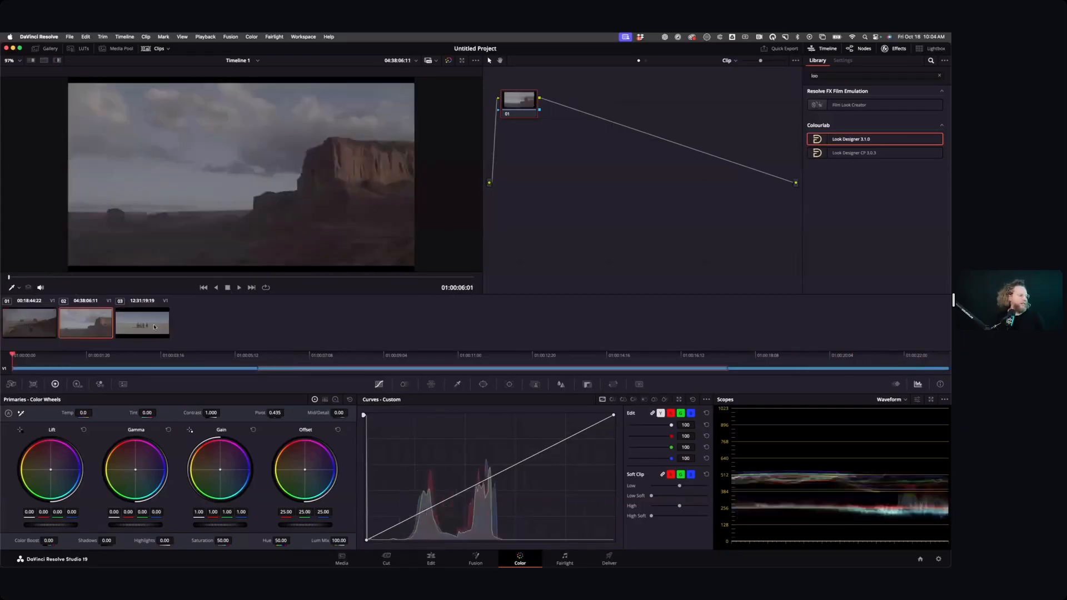
left_click(139, 329)
left_click(82, 327)
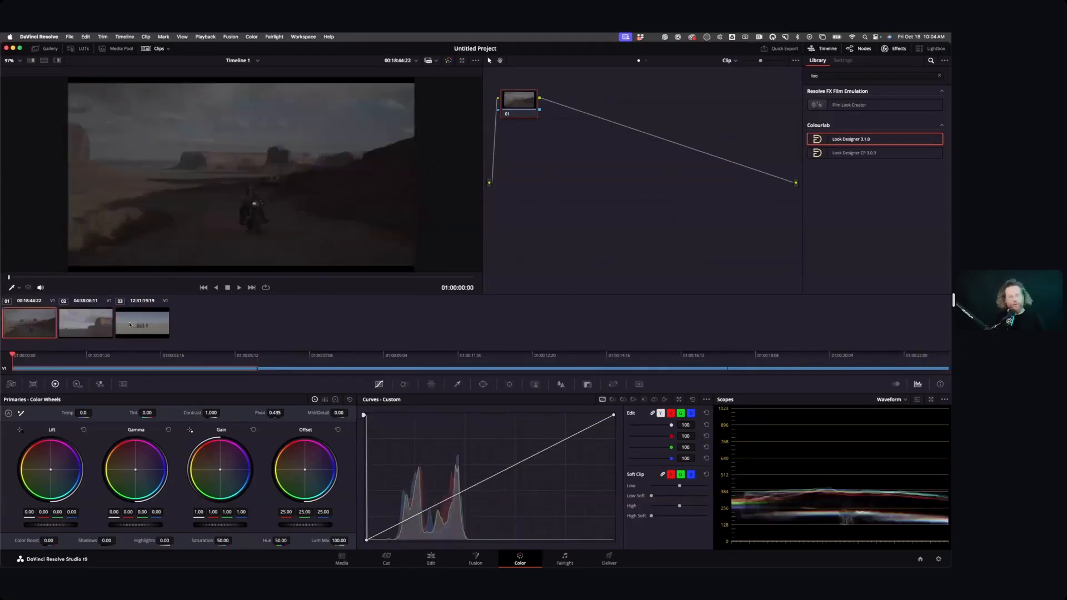
left_click(139, 324)
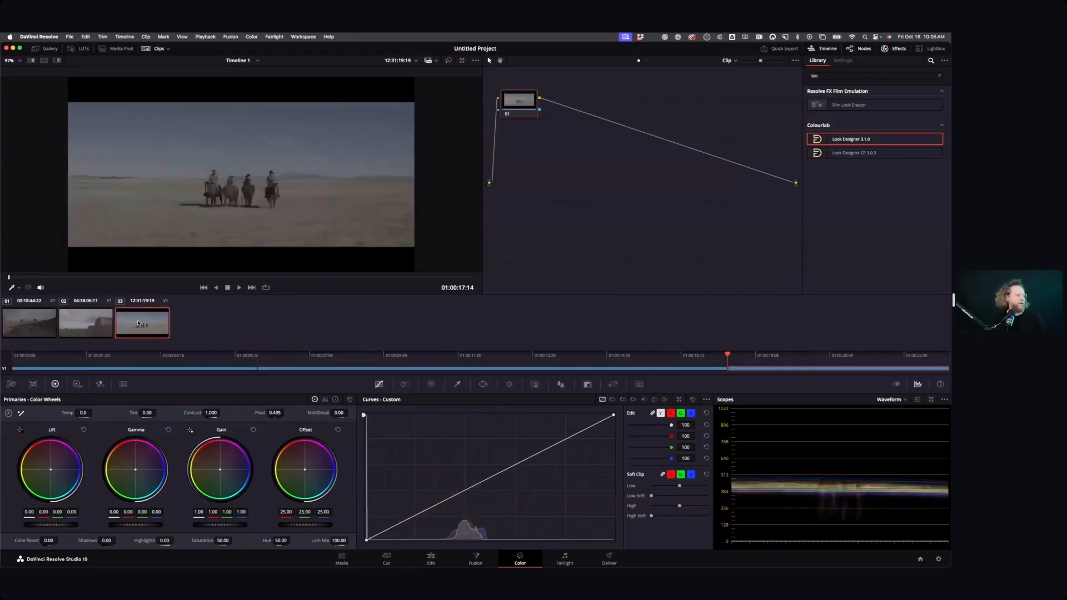
Reposition the first node of the motorcycle clip slightly in the node graph and label it IDT.
left_click(31, 325)
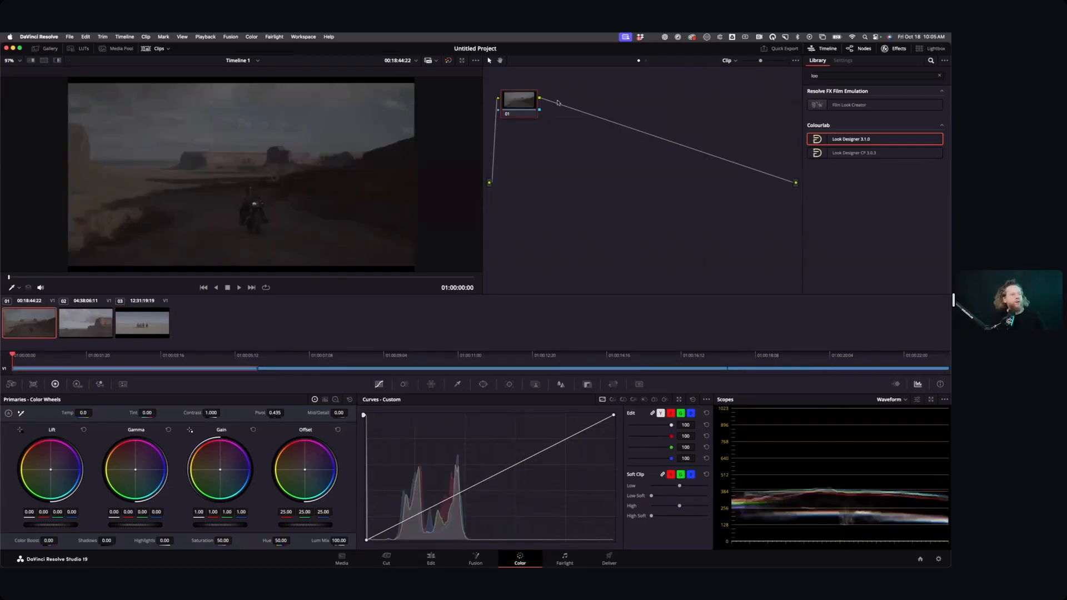
left_click_drag(520, 107, 528, 120)
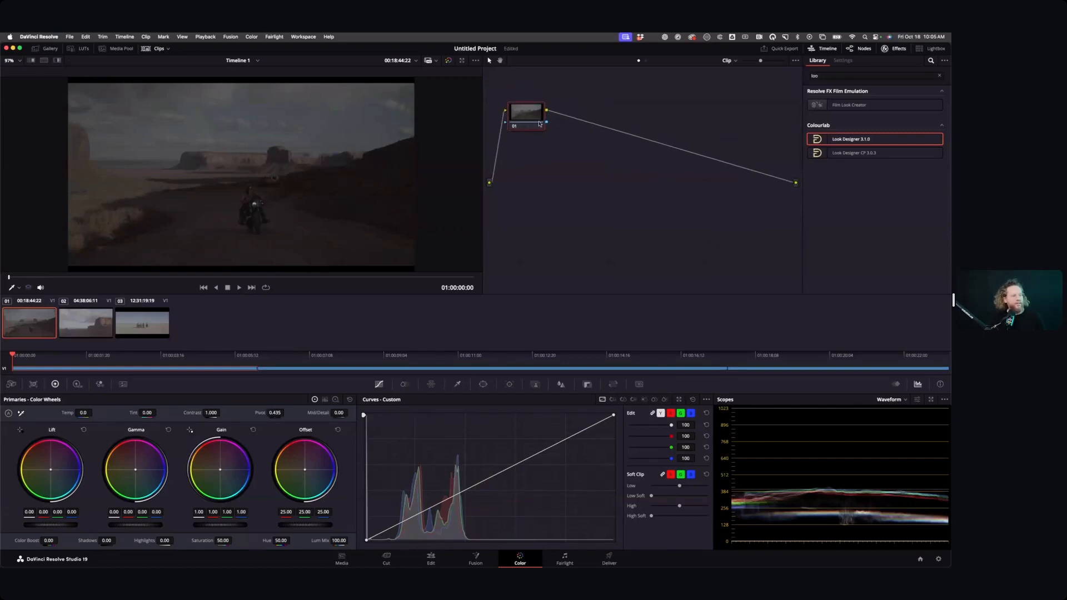
right_click(526, 120)
left_click(545, 135)
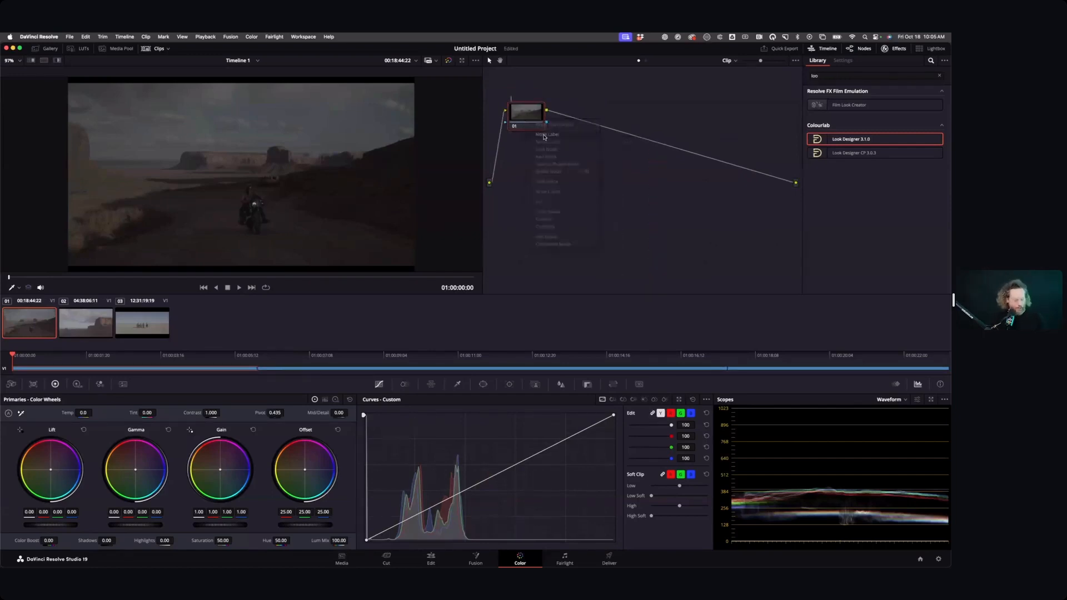
type("IDT")
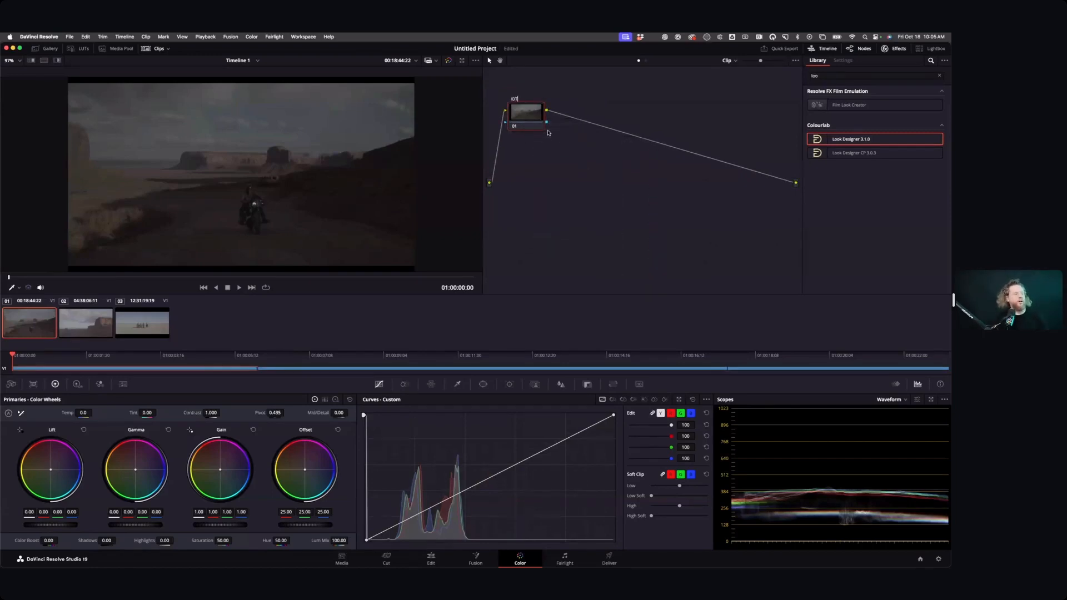
Find the Color Space Transform effect in the effects library and apply it to the IDT node.
left_click(807, 73)
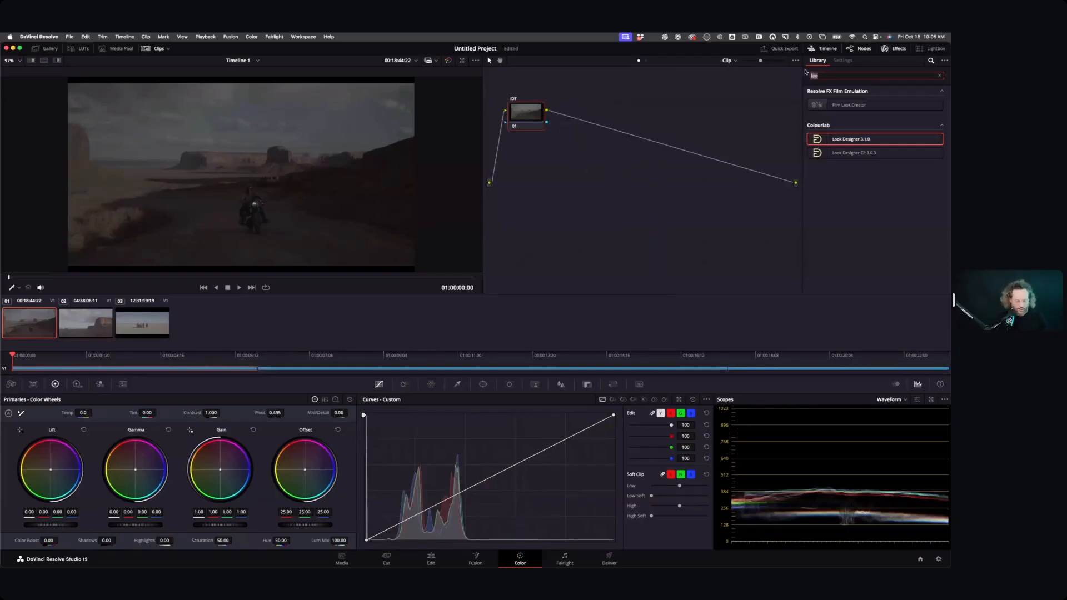
type("colo")
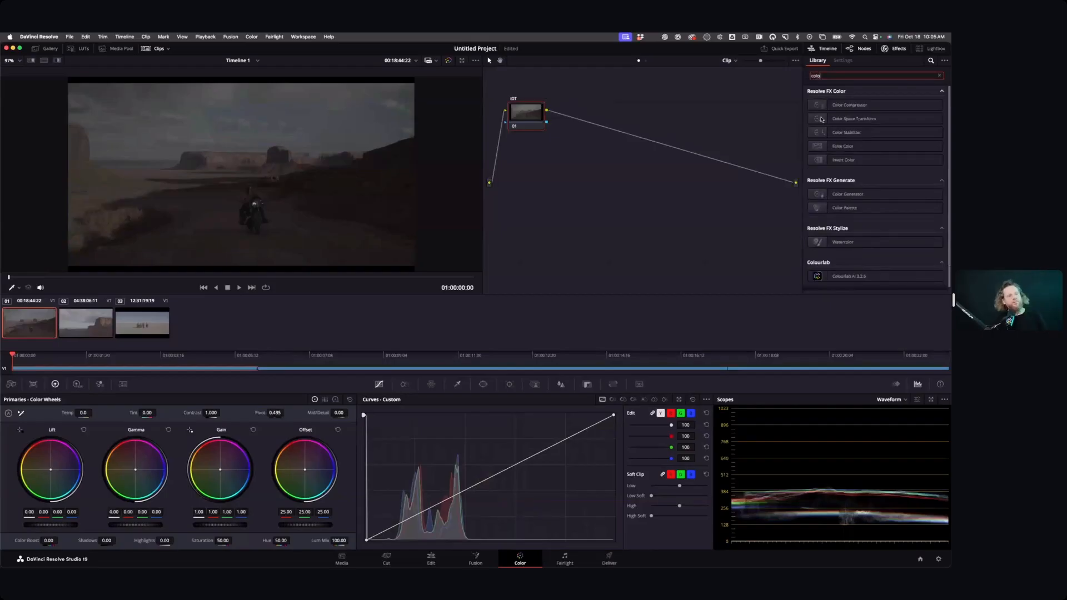
left_click_drag(822, 119, 528, 119)
Set the transform's input color space to REDWideGamutRGB and its input gamma to RED Log3G10.
left_click(883, 115)
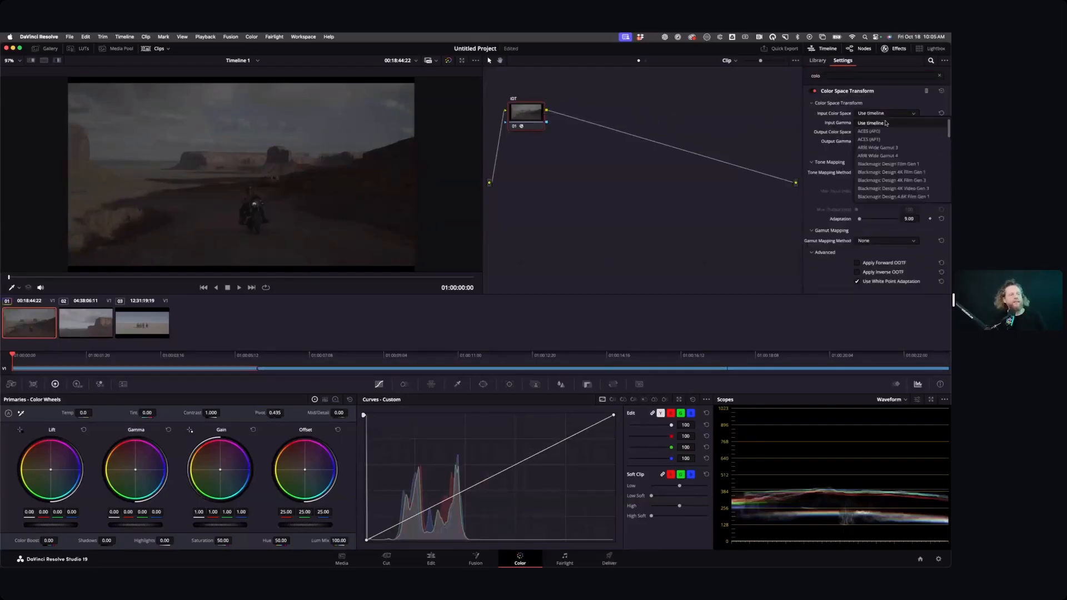
scroll(889, 174, "down", 2)
scroll(891, 177, "down", 3)
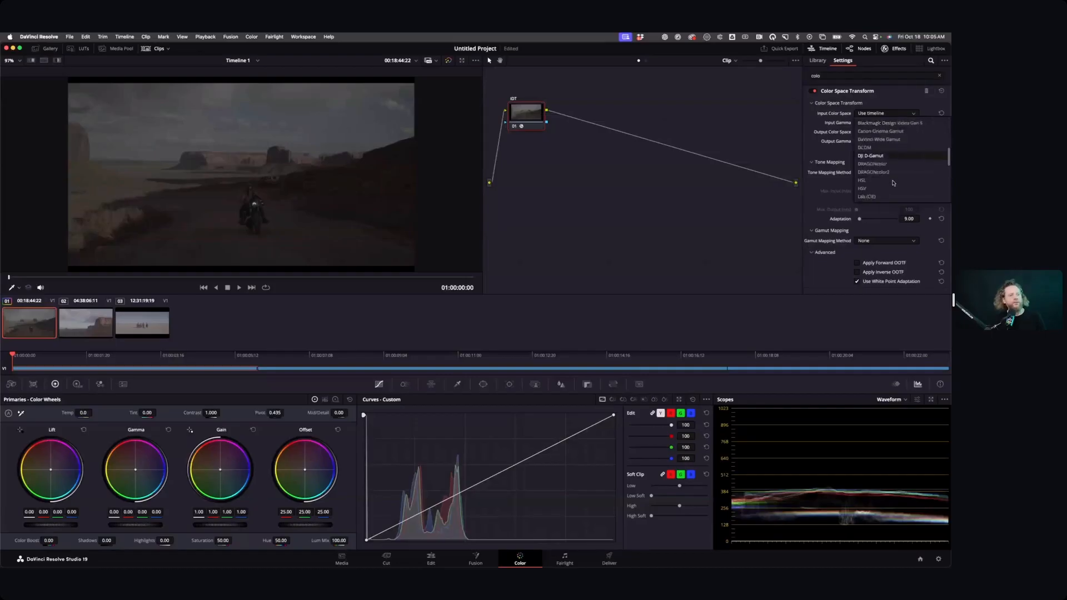
scroll(892, 183, "down", 3)
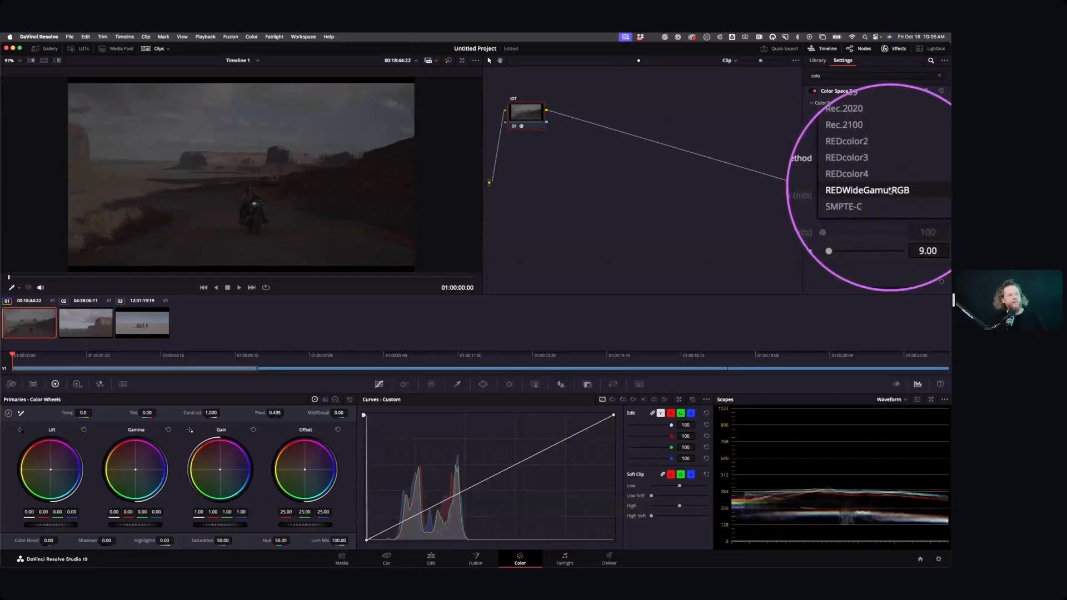
left_click(891, 189)
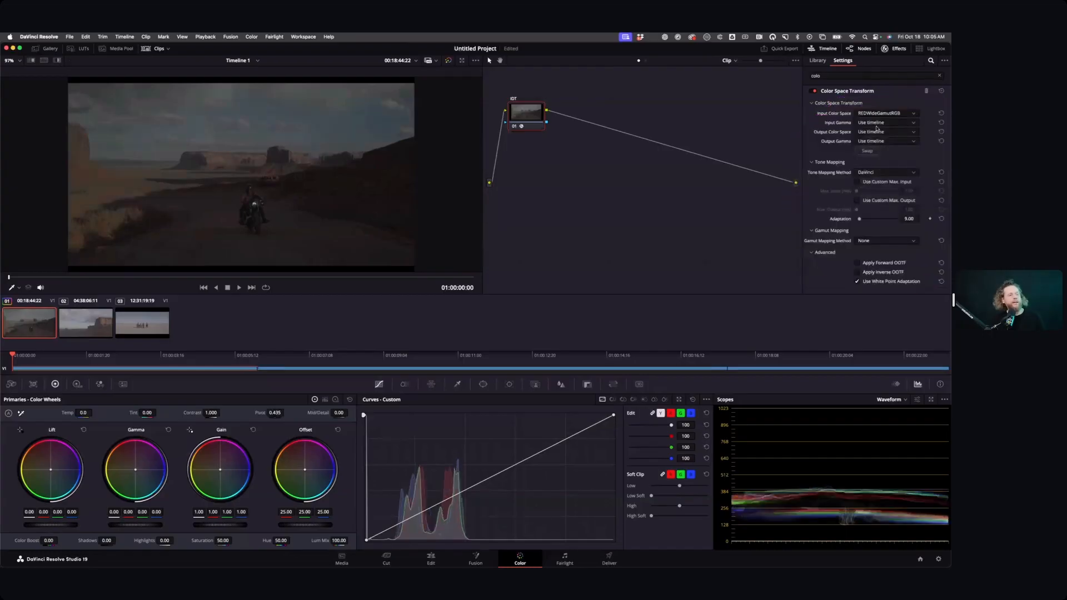
left_click(877, 123)
scroll(887, 183, "down", 5)
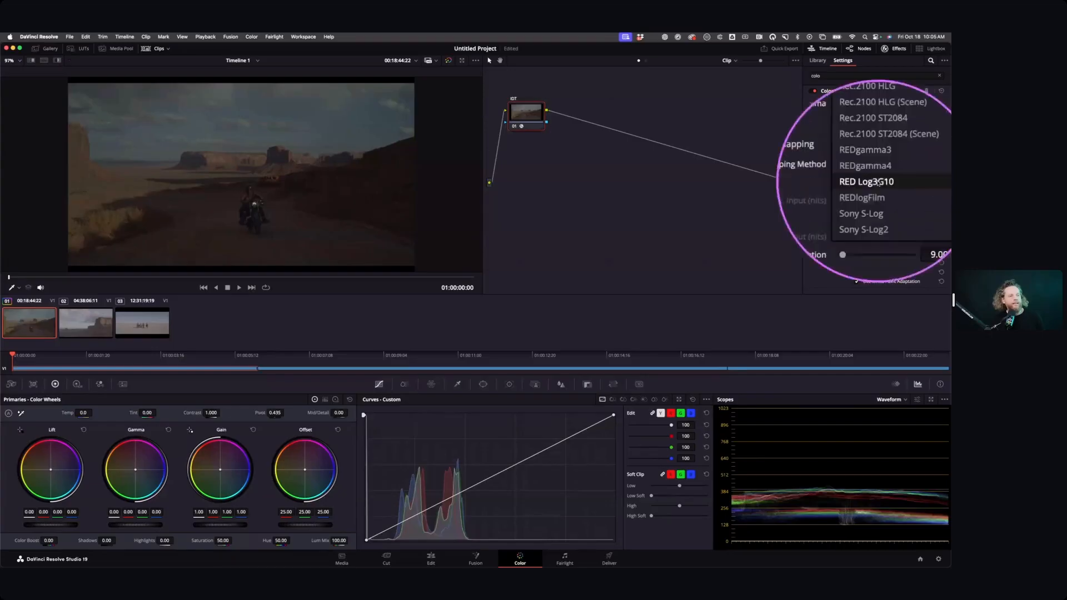
left_click(878, 181)
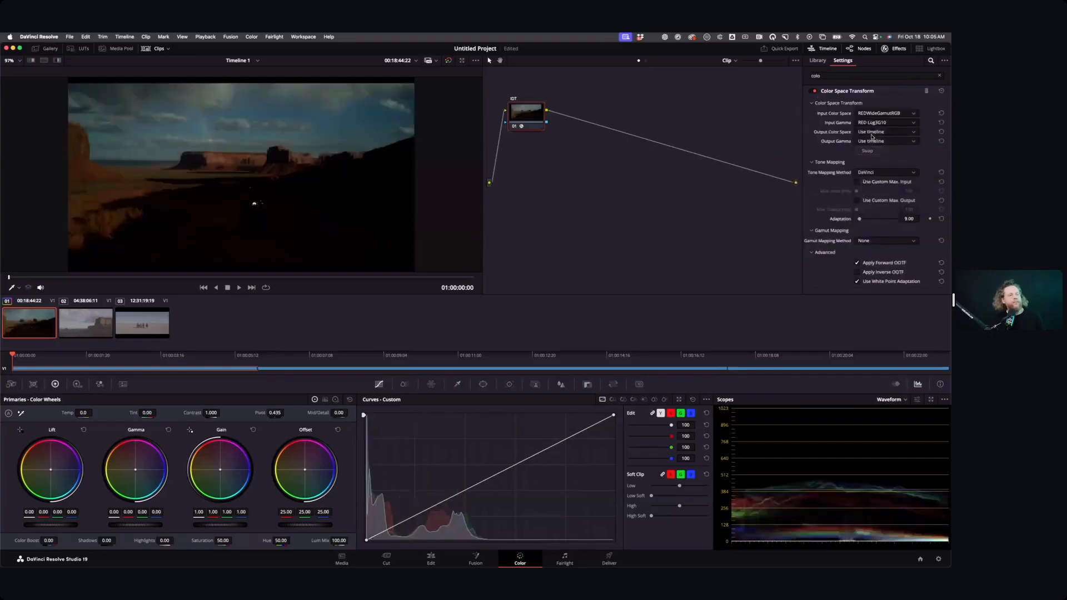
Set the transform's output color space to ARRI Wide Gamut 3 and its output gamma to ARRI LogC3.
left_click(872, 133)
left_click(877, 166)
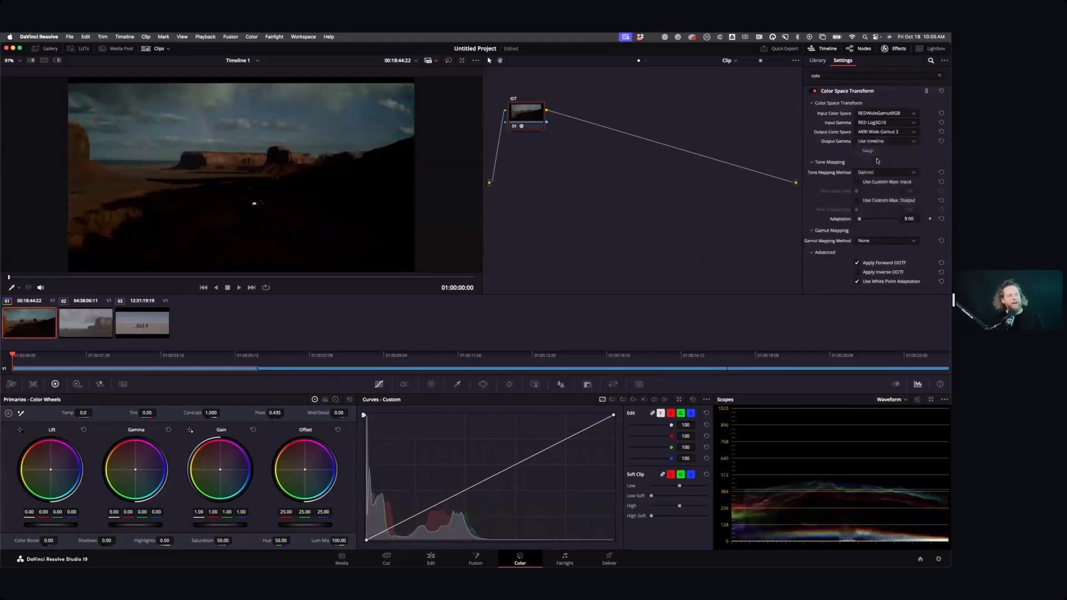
left_click(873, 141)
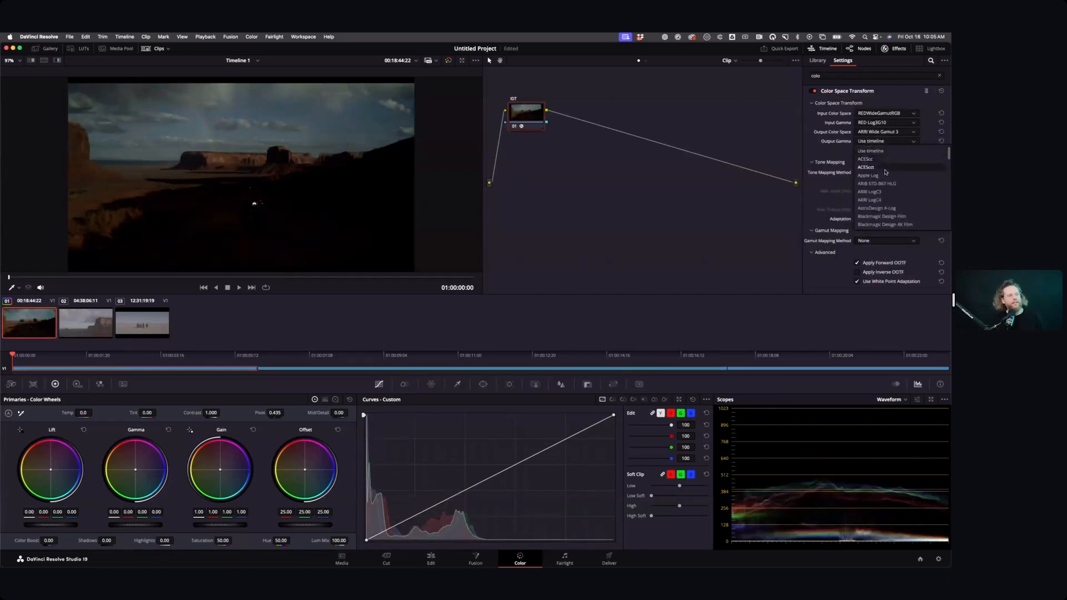
left_click(880, 191)
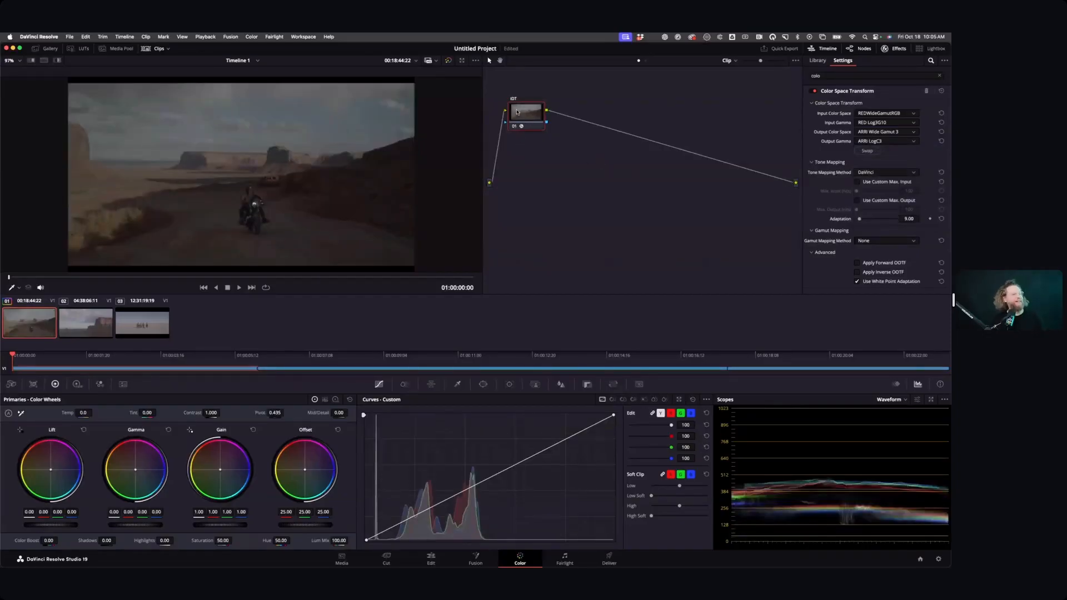
Add a serial node after the IDT node and label it CDL.
key("alt+s")
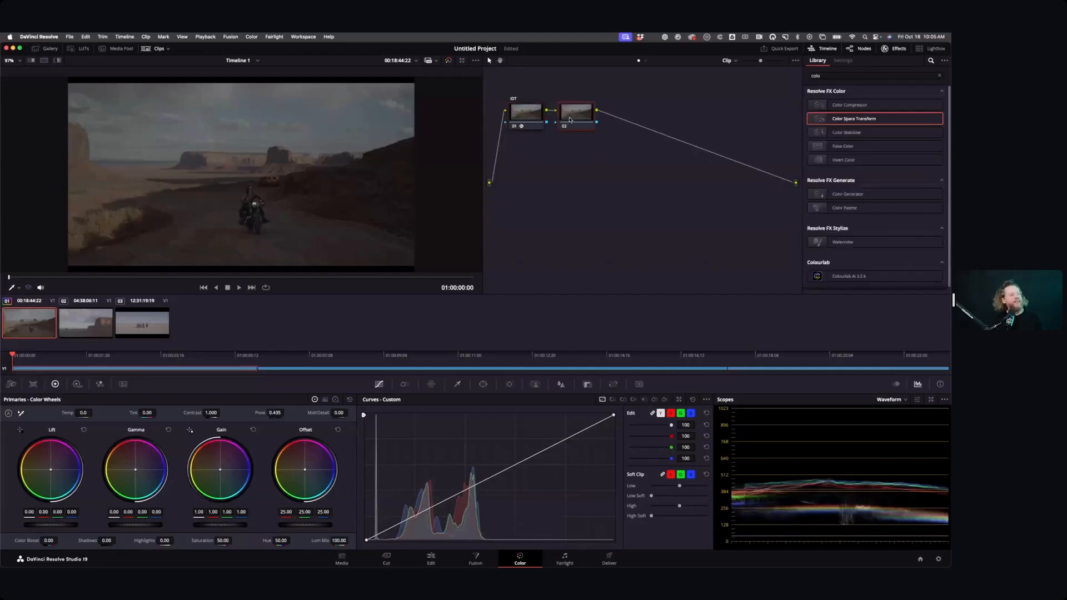
right_click(570, 119)
left_click(580, 135)
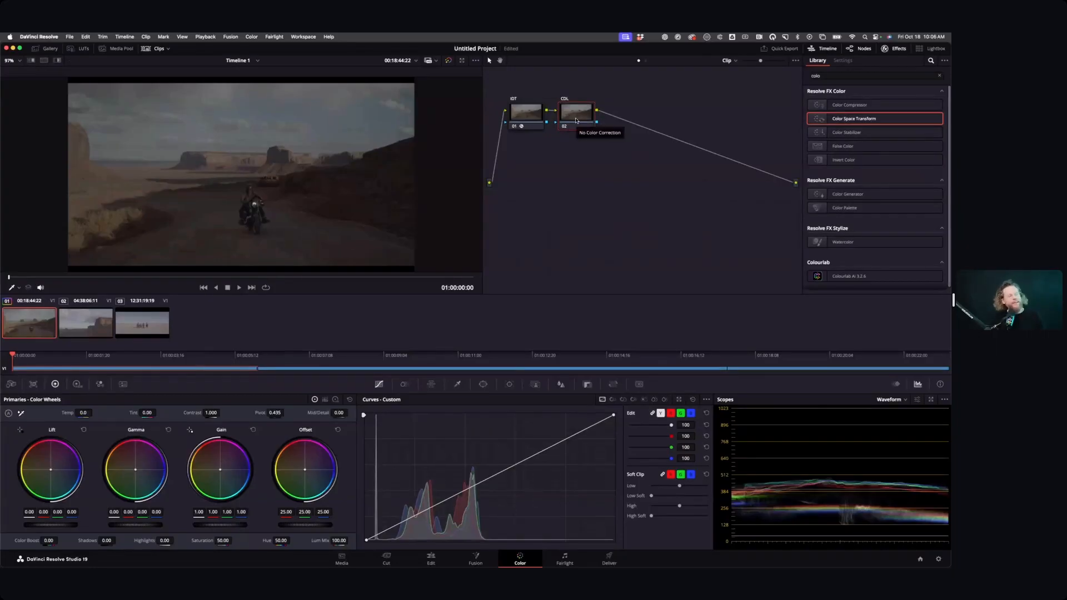
Add a serial node after the CDL node and label it AI.
key("alt+s")
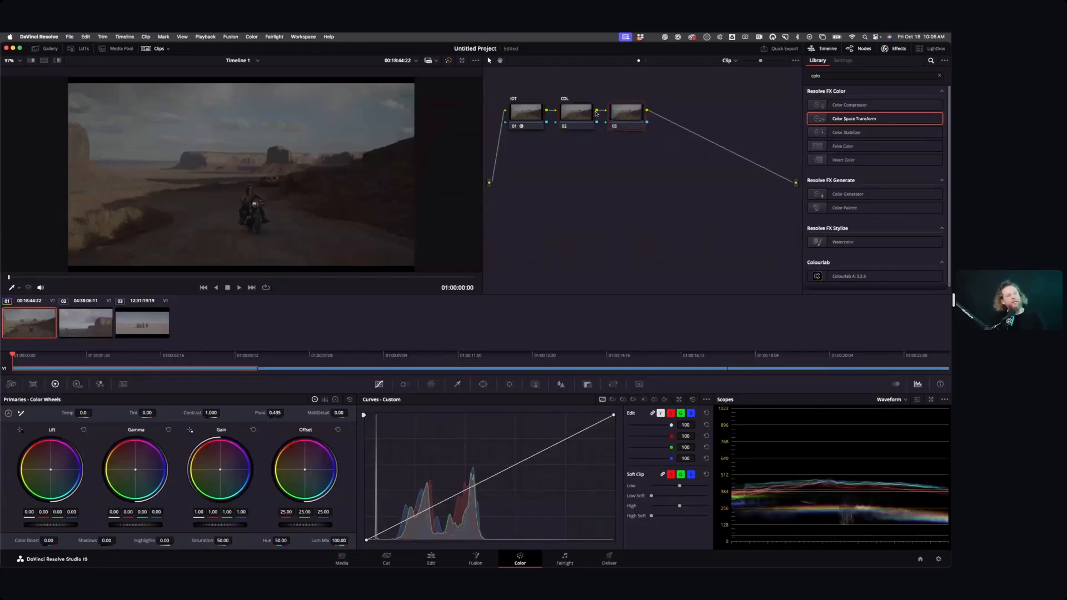
right_click(638, 133)
left_click(633, 133)
Apply the Colourlab Ai 3.2.6 effect to the AI node and set its mode to CL Ai Tools.
double_click(821, 76)
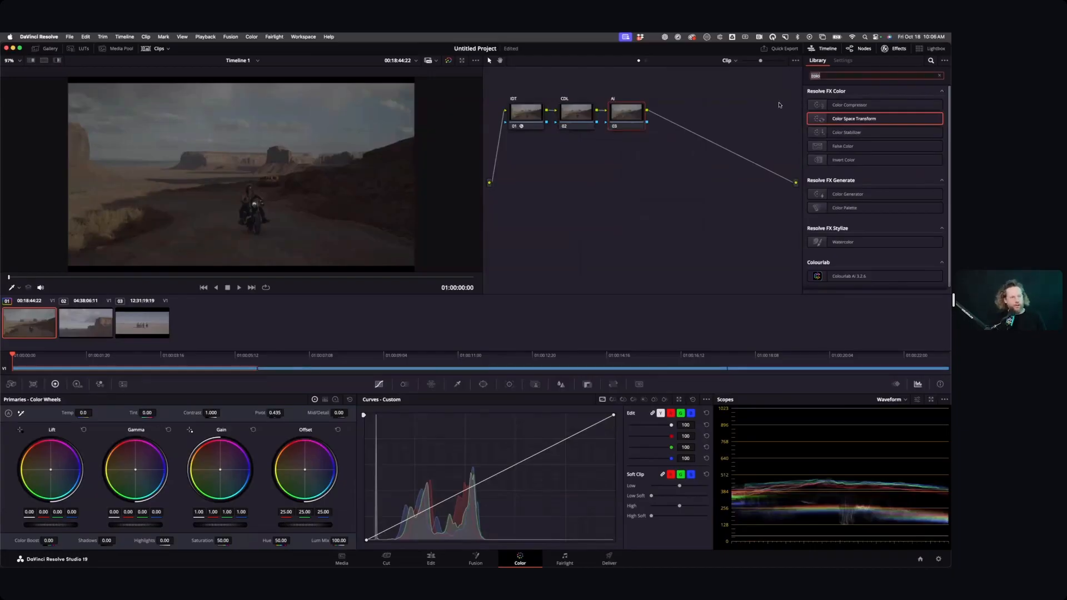
left_click_drag(844, 275, 626, 119)
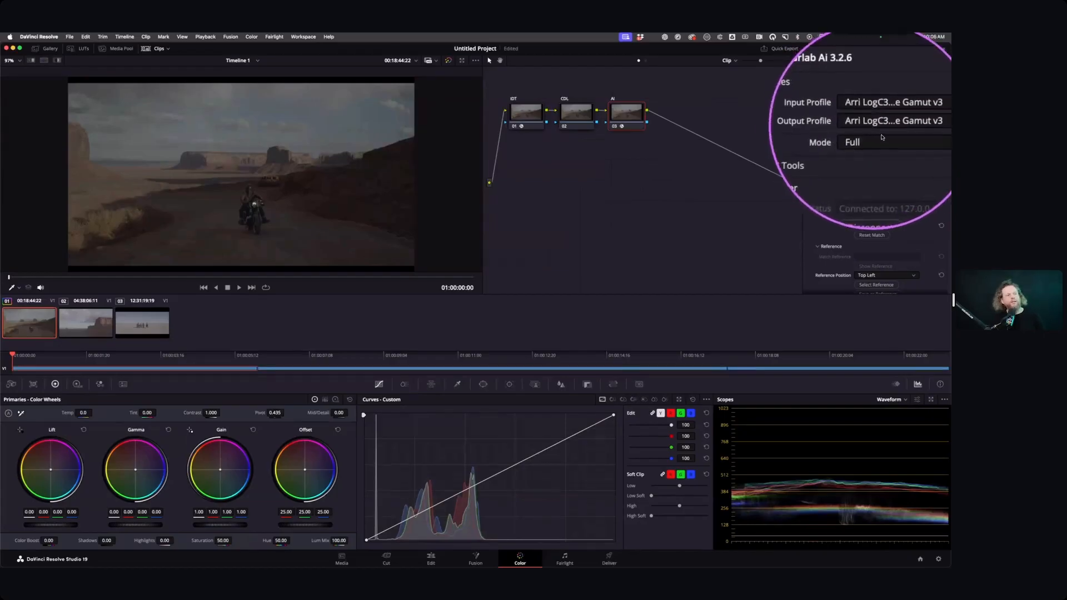
left_click(882, 135)
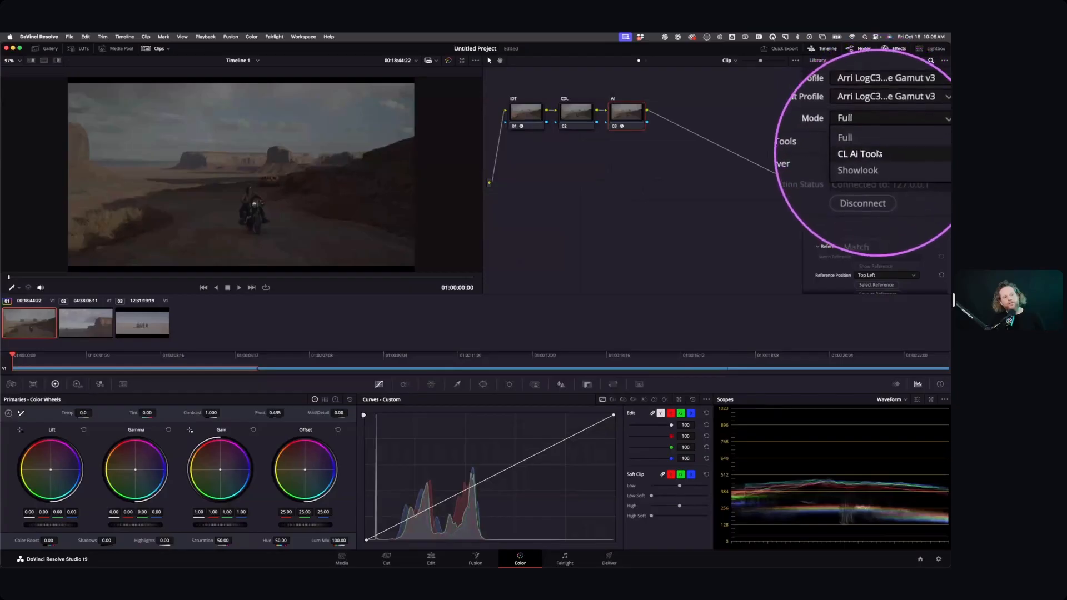
left_click(879, 151)
scroll(886, 222, "down", 5)
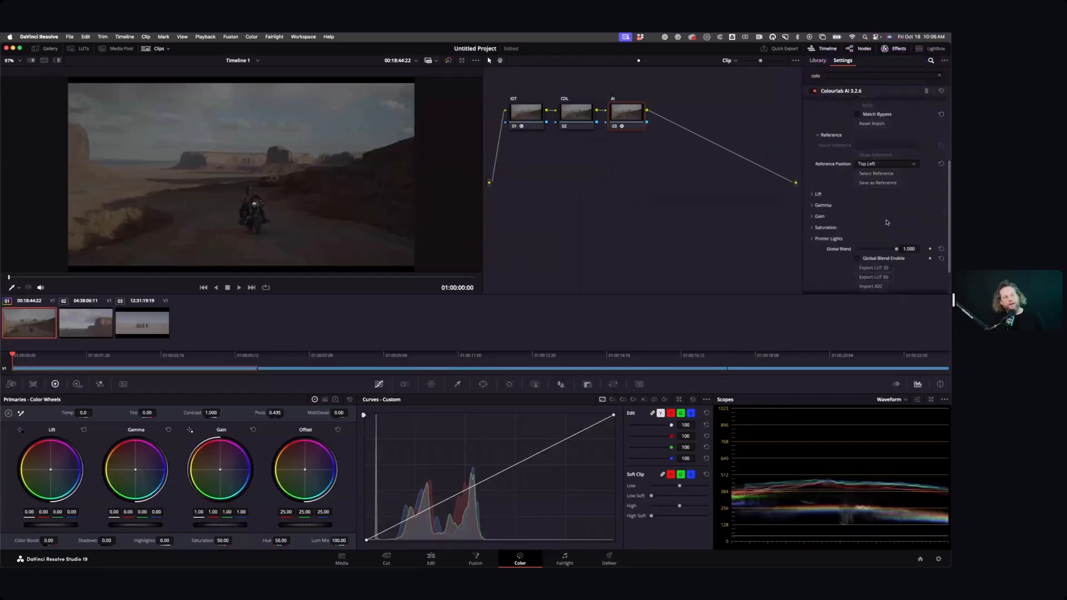
scroll(887, 222, "up", 5)
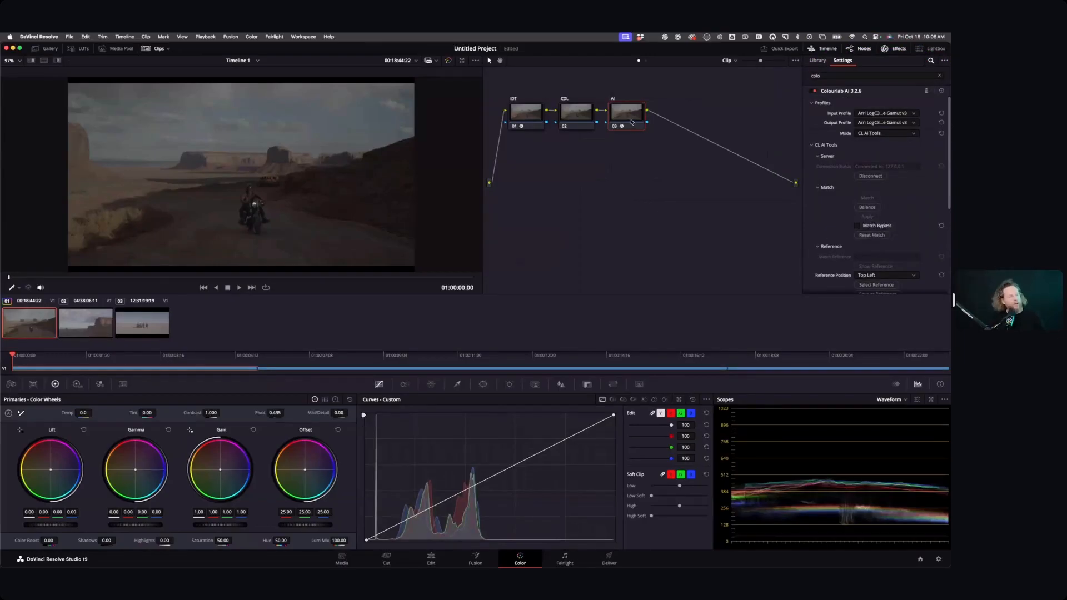
Add a serial node after the AI node and label it TRIM.
key("alt+s")
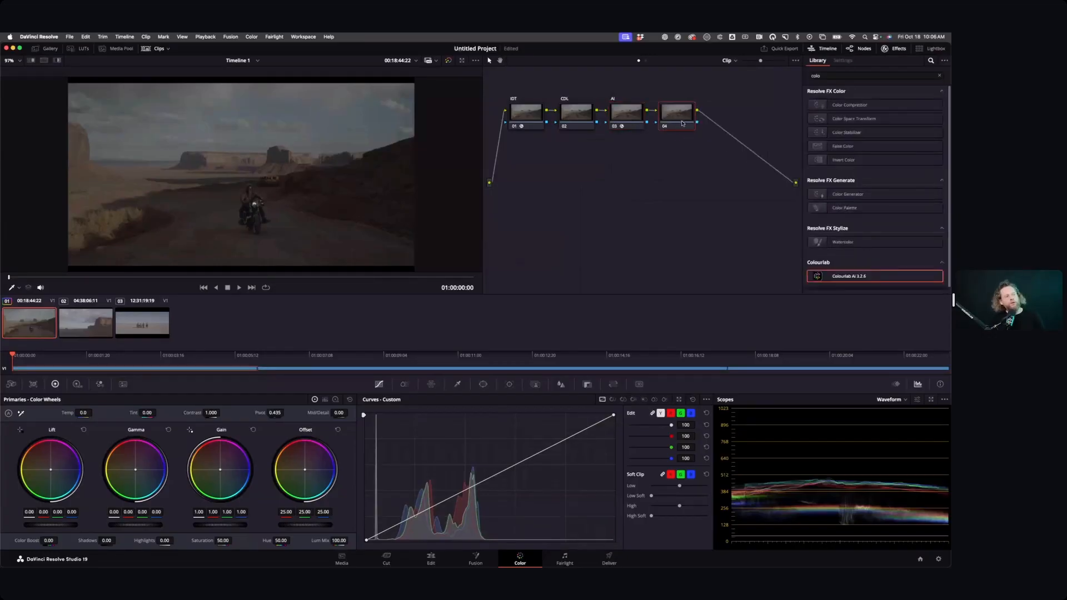
right_click(682, 123)
key("Escape")
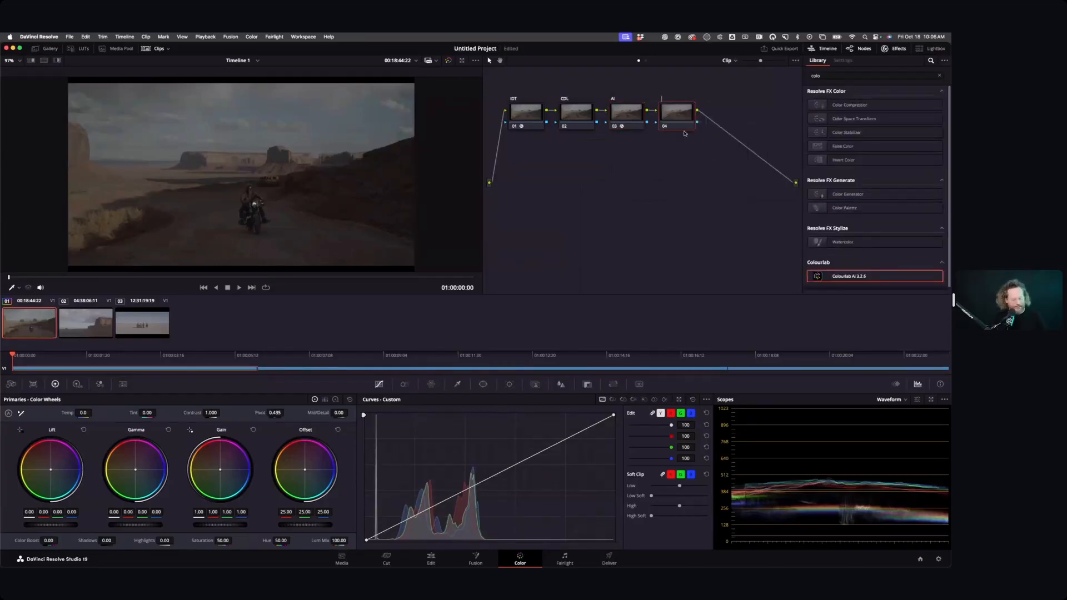
type("TRIM")
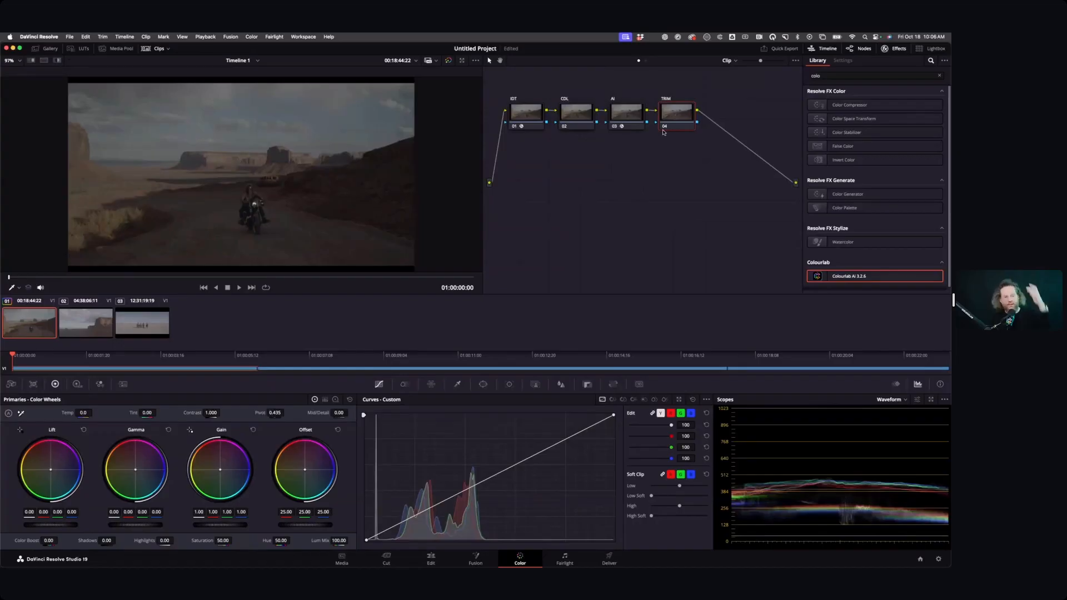
Add a serial node after the TRIM node and label it SHOWLUT.
key("alt+s")
right_click(729, 119)
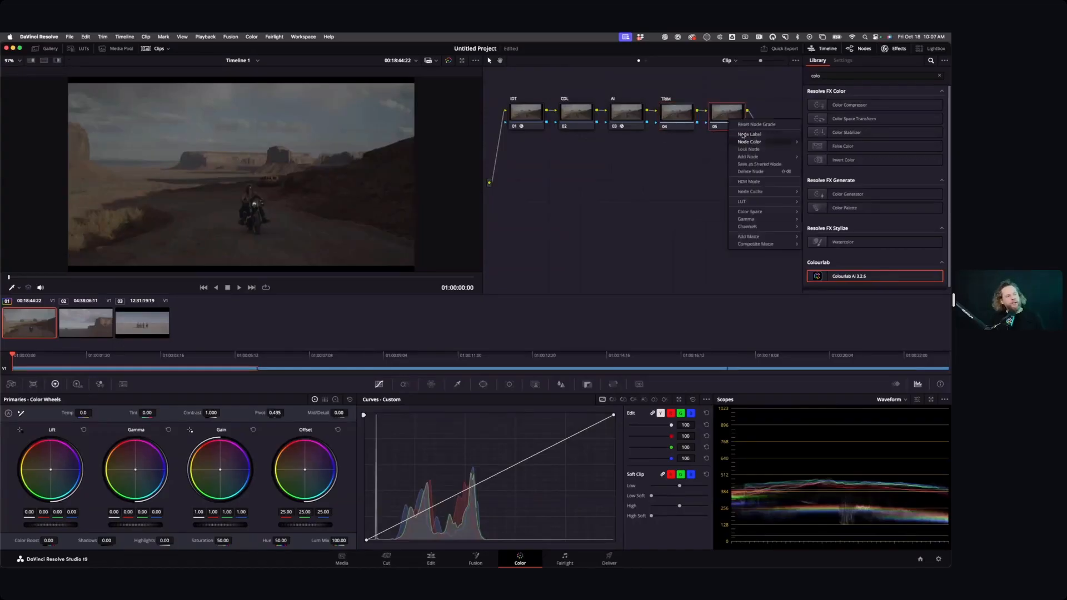
left_click(742, 134)
type("SH")
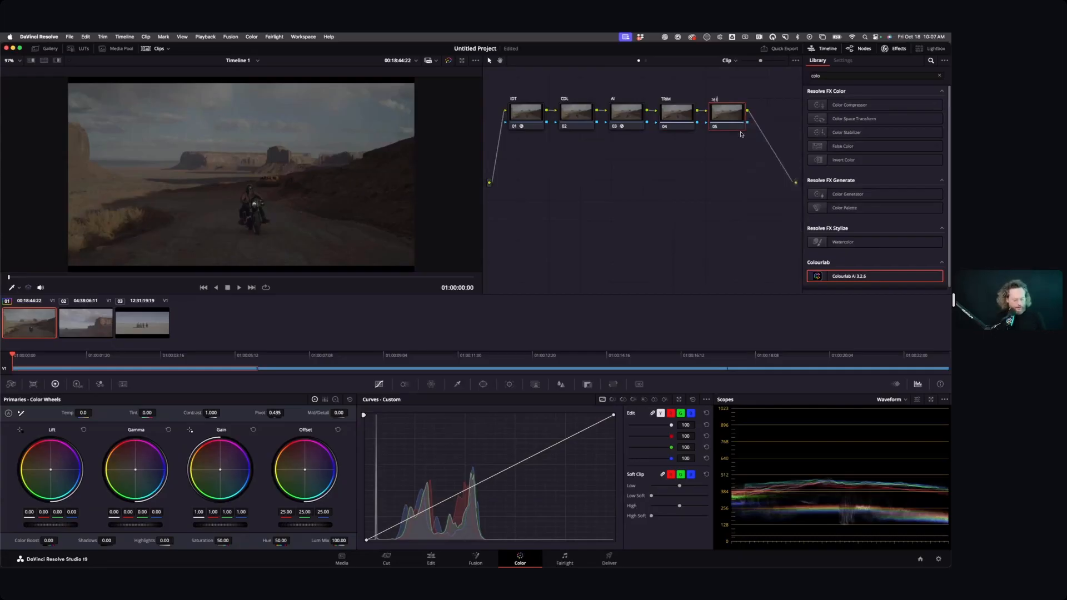
type("OWLUT")
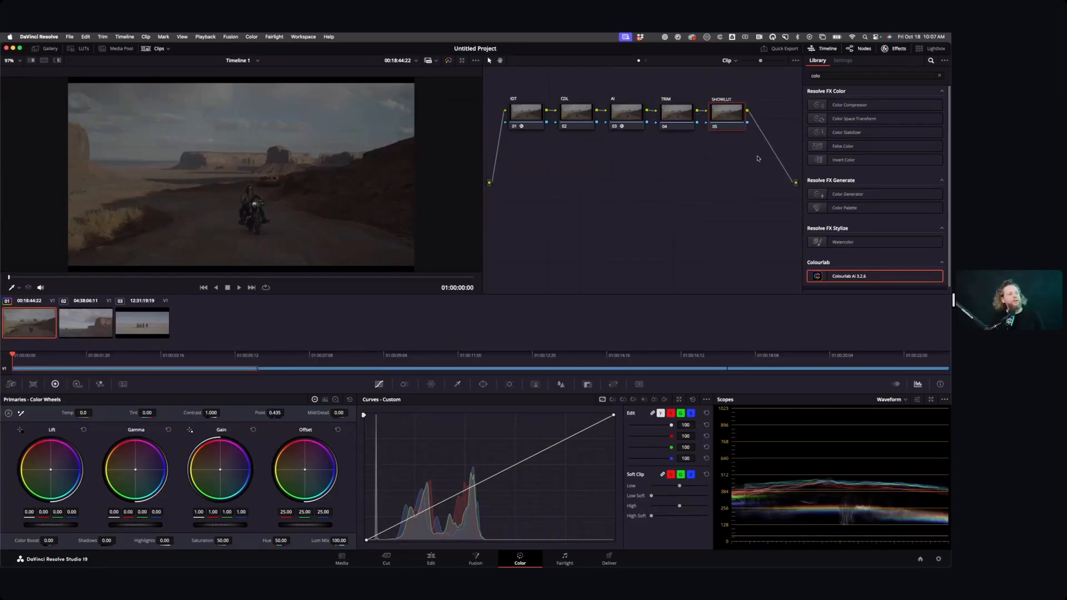
key("Return")
Apply the Look Designer 3.1.0 effect to the SHOWLUT node and set its input and output profiles to ARRI LOG-C.
left_click_drag(822, 75, 800, 77)
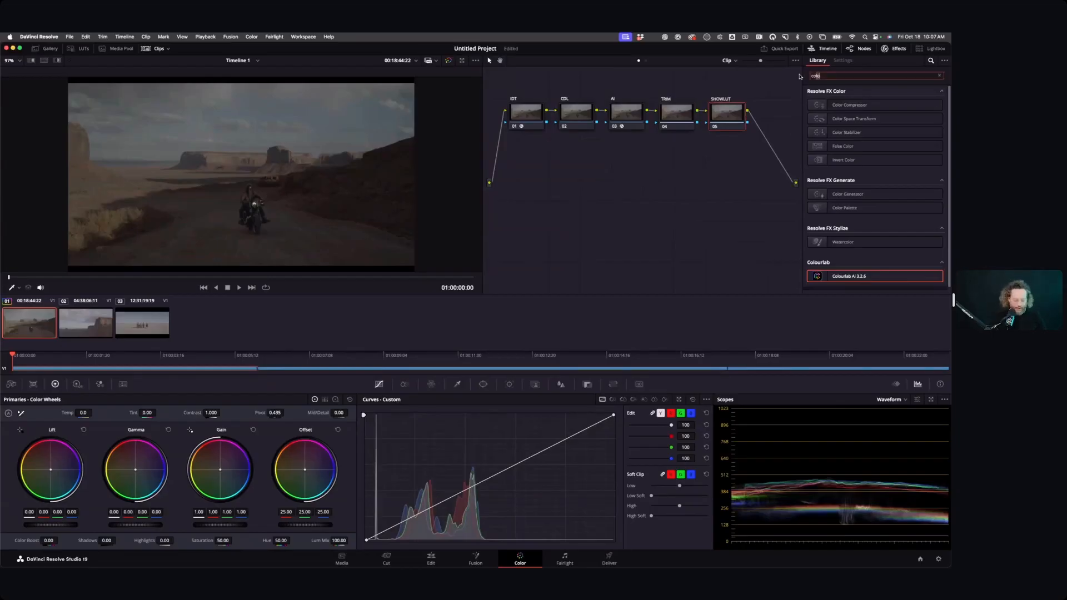
type("loo")
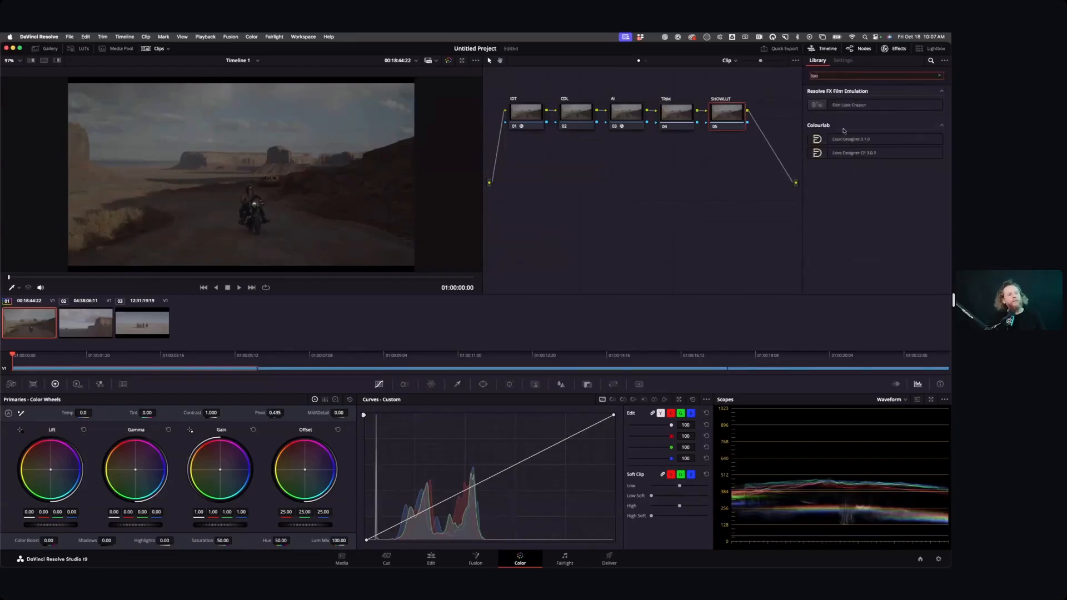
left_click_drag(814, 142, 727, 119)
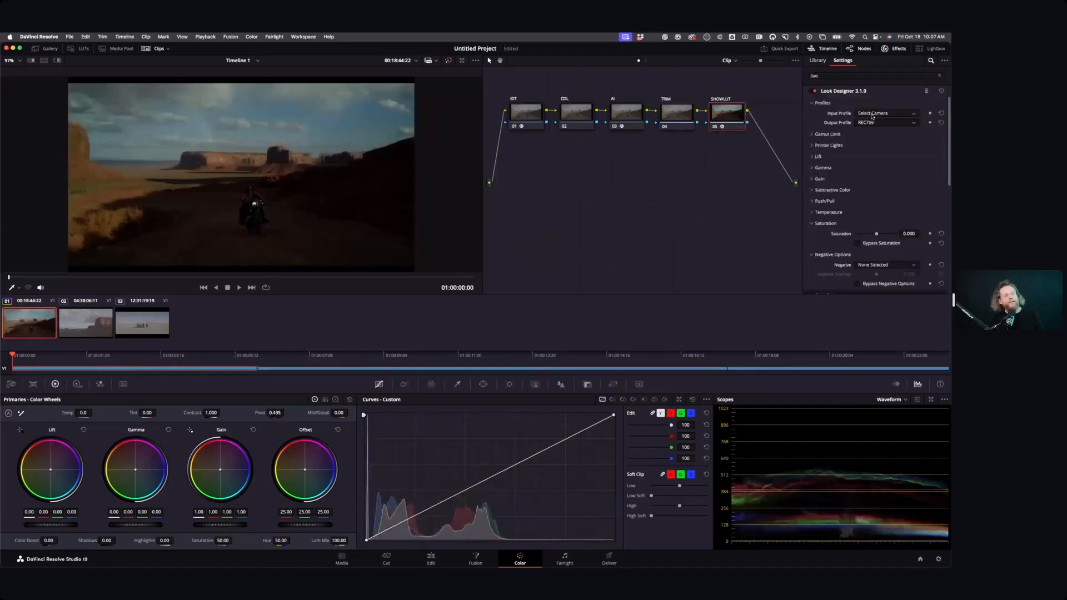
left_click(872, 116)
left_click(871, 131)
left_click(871, 123)
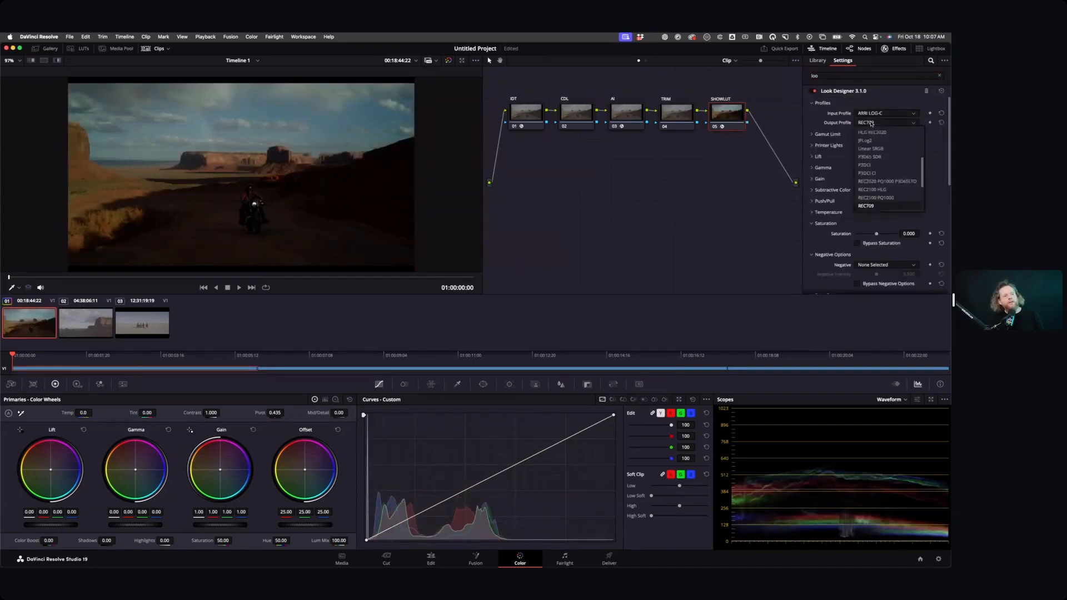
scroll(887, 154, "up", 3)
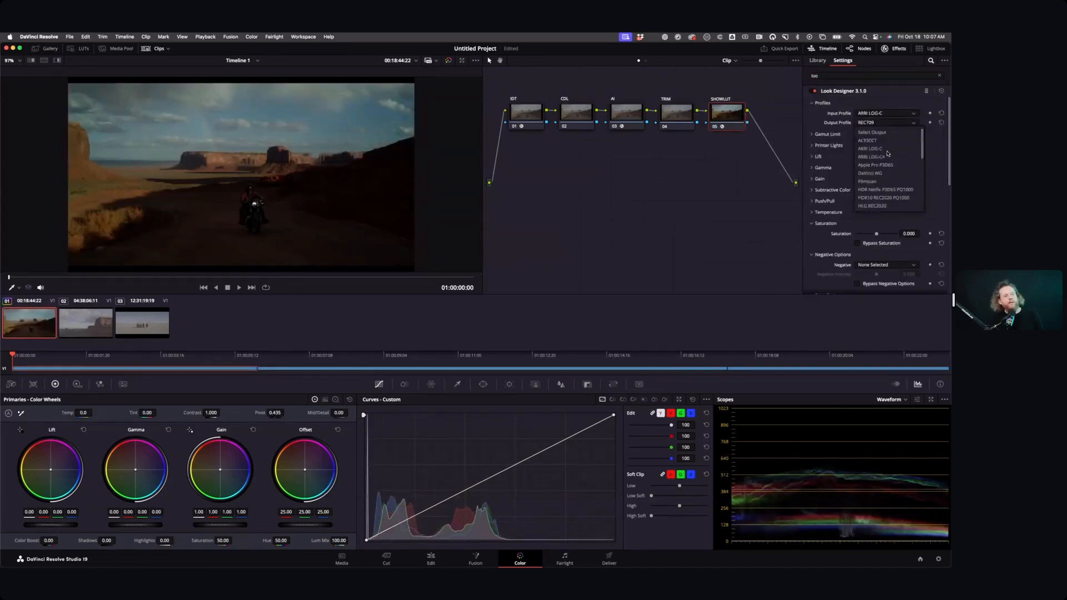
left_click(887, 149)
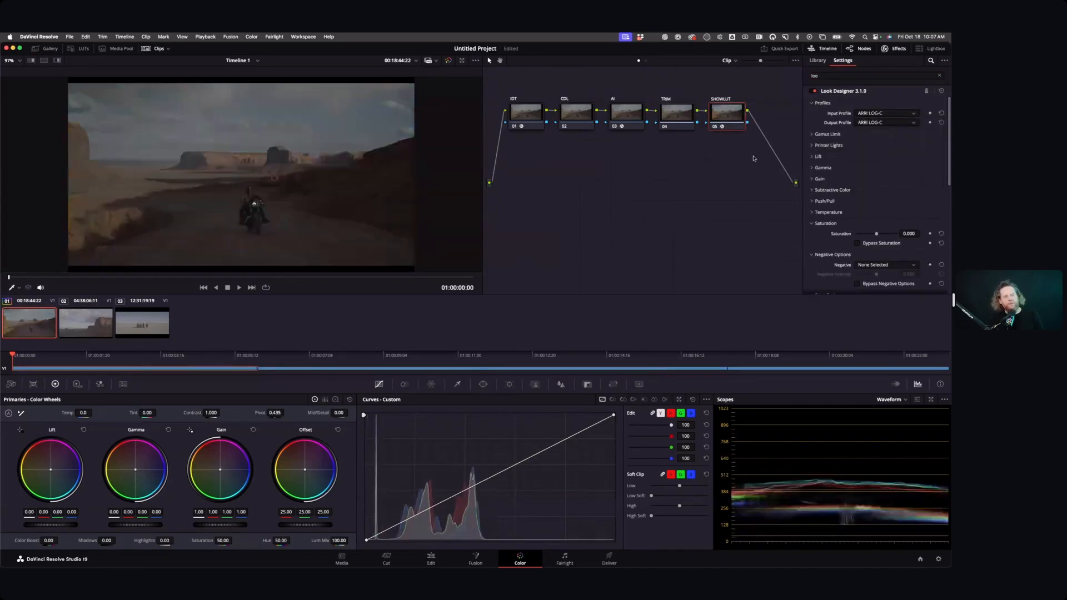
View the Look Designer license options for the SHOWLUT node and close the license menu.
left_click(714, 126)
key("ctrl+d")
scroll(884, 200, "down", 10)
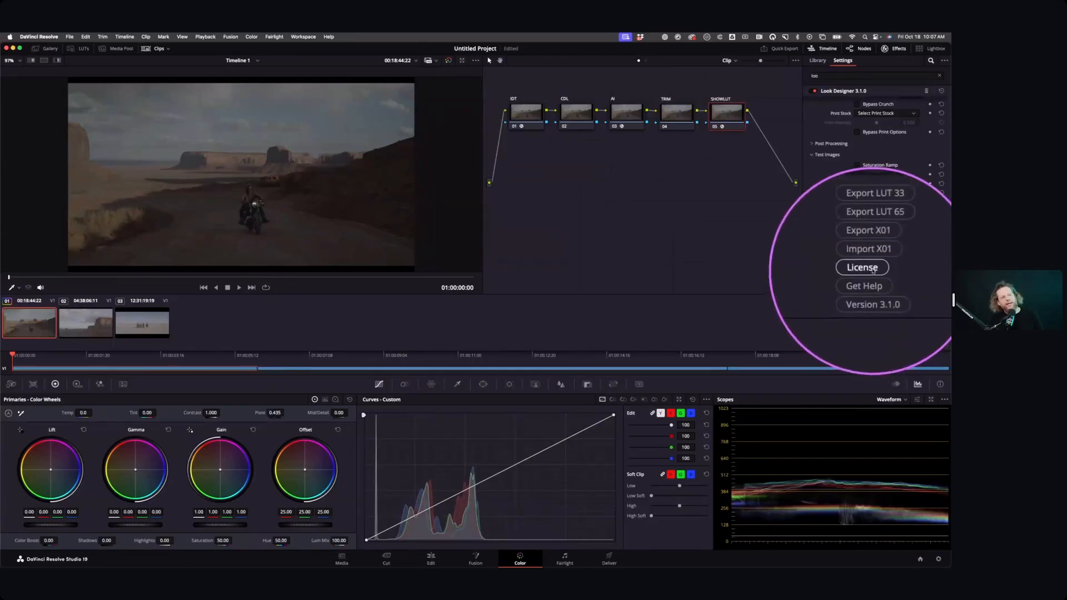
left_click(867, 269)
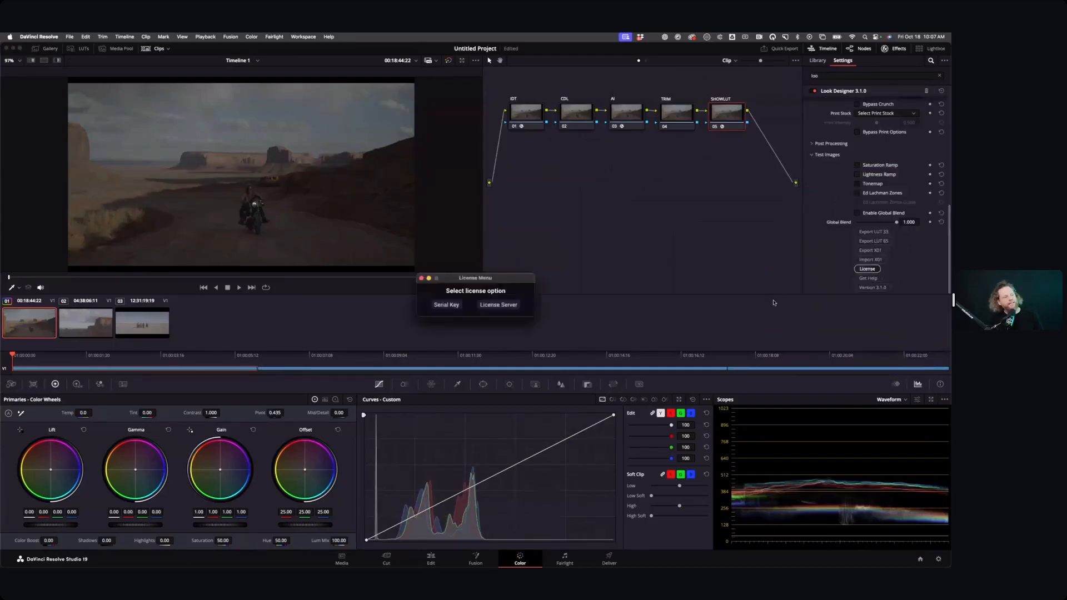
left_click(497, 311)
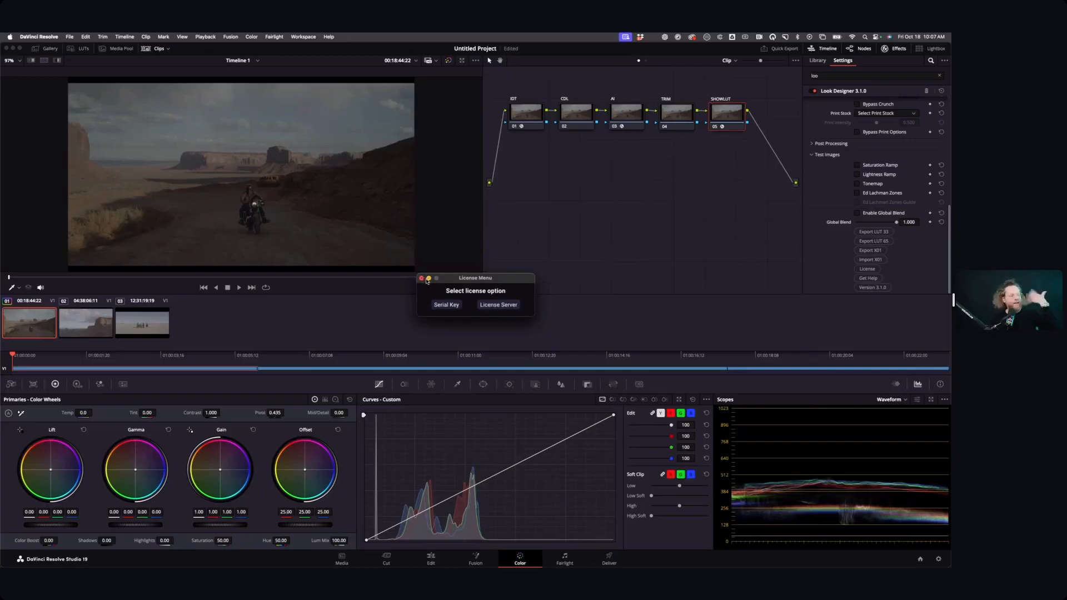
left_click(654, 318)
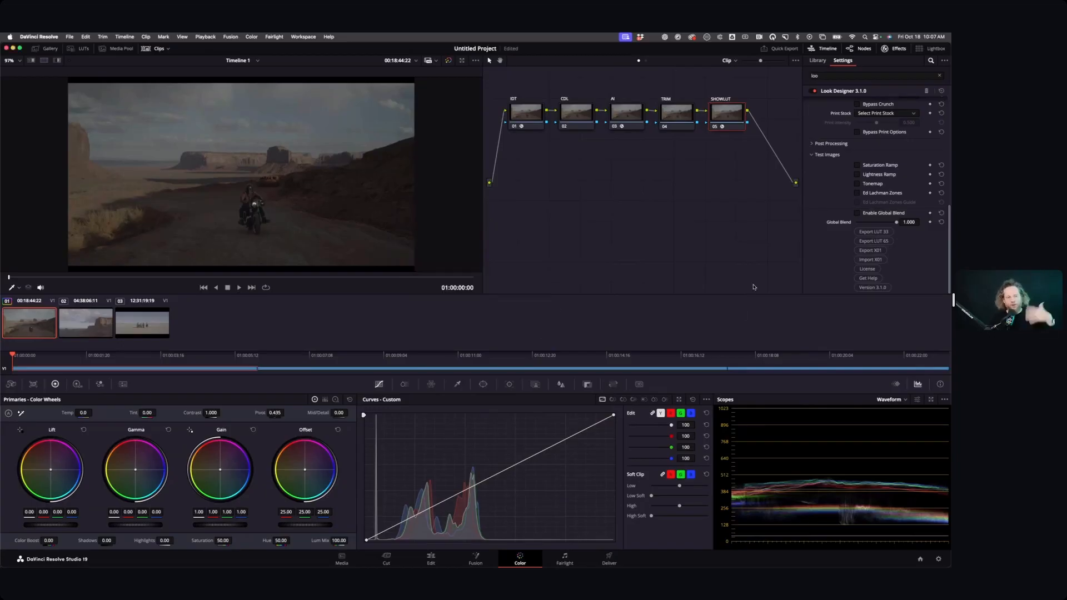
scroll(893, 214, "up", 10)
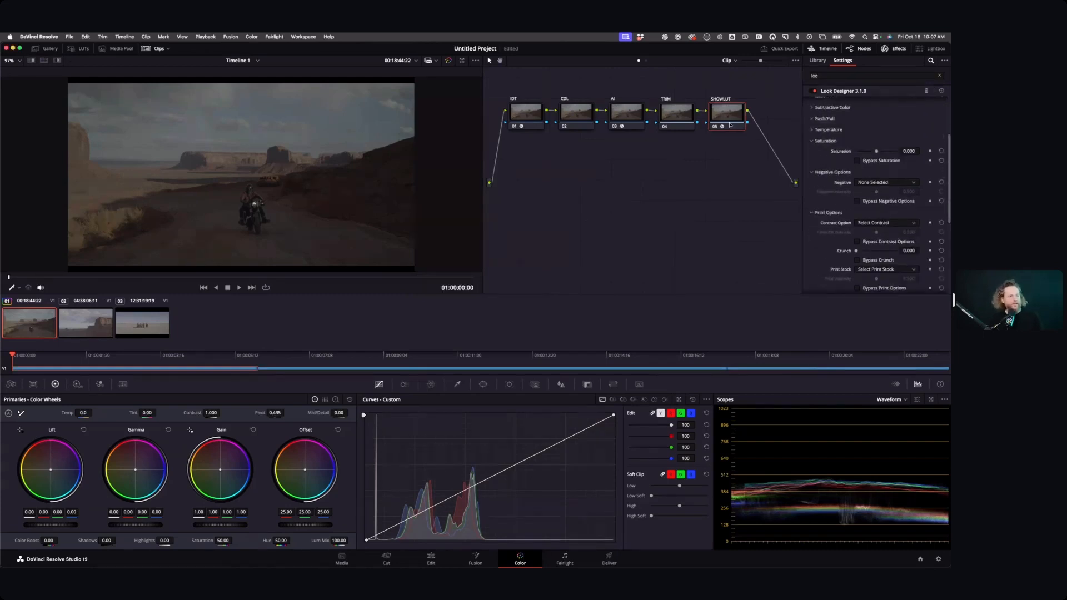
Start a second row after SHOWLUT with two serial nodes, and add three parallel nodes to the second one.
key("alt+s")
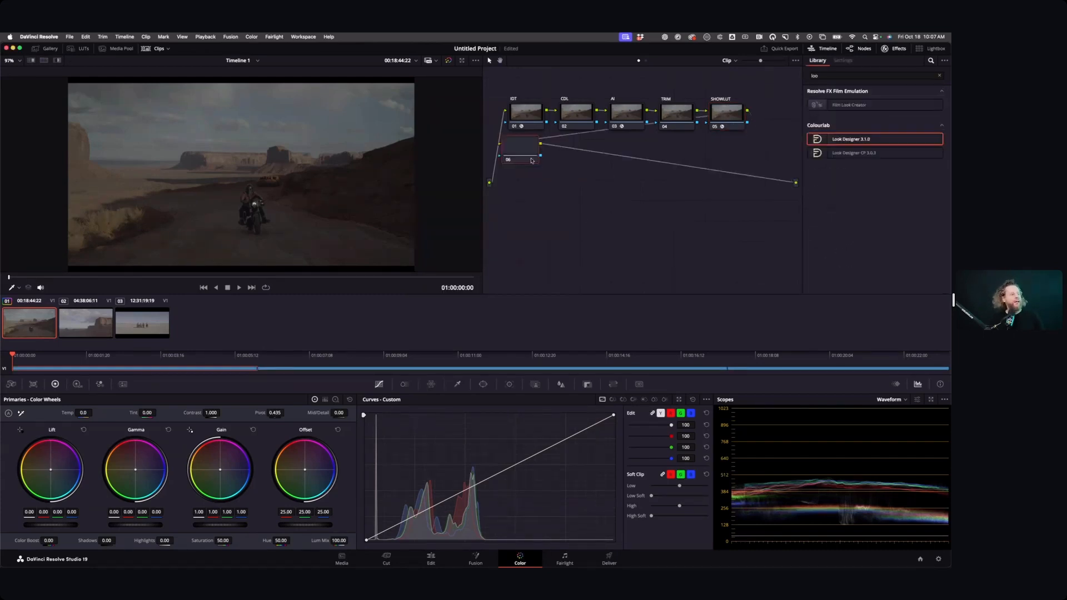
left_click_drag(530, 157, 526, 226)
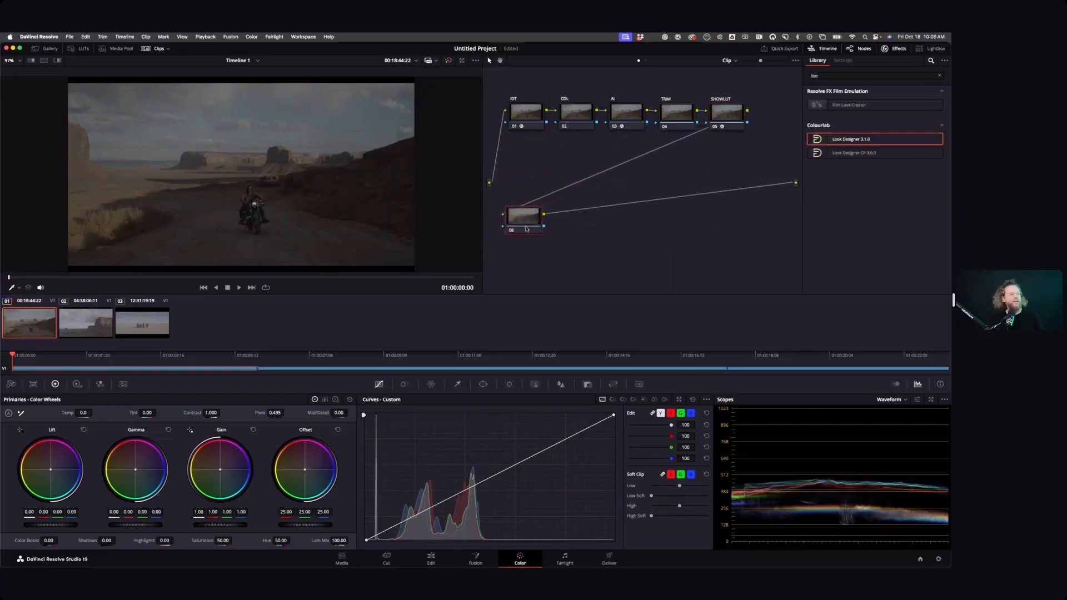
key("alt+s")
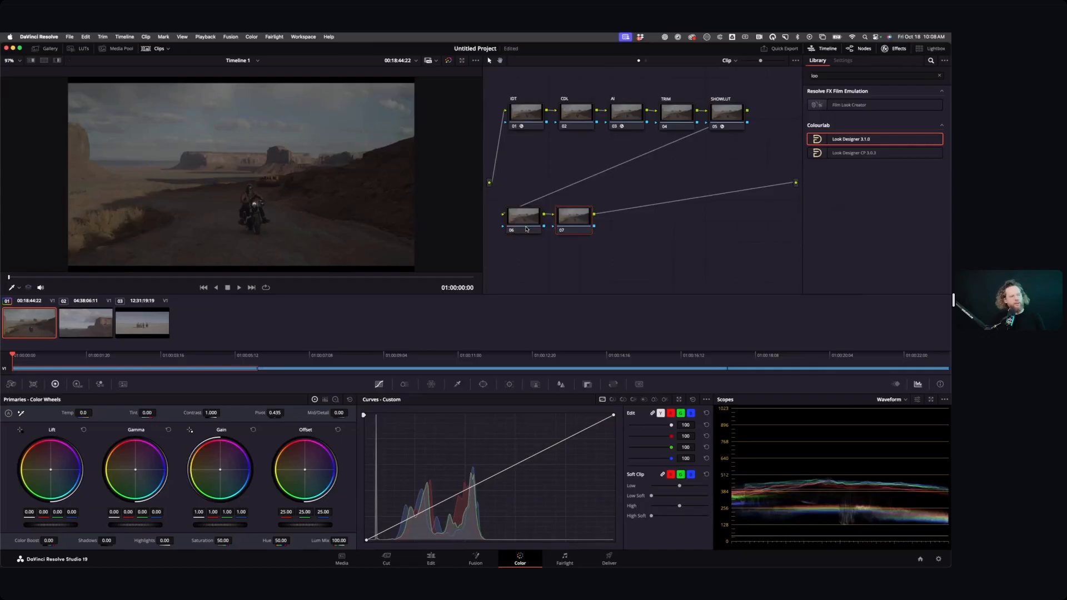
key("alt+p")
key("alt+p")
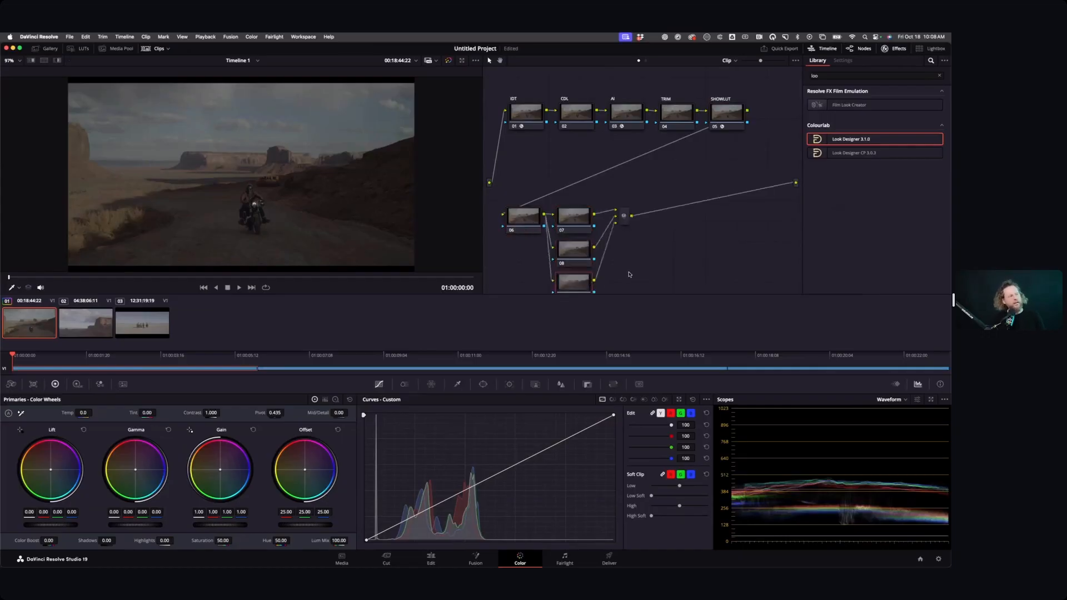
scroll(643, 236, "down", 3)
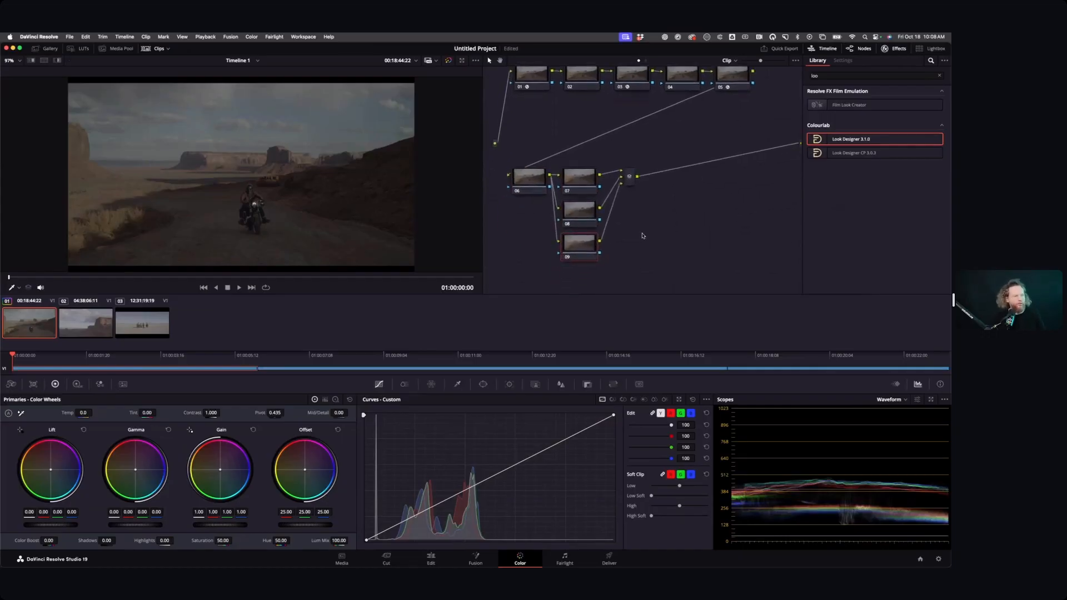
key("alt+p")
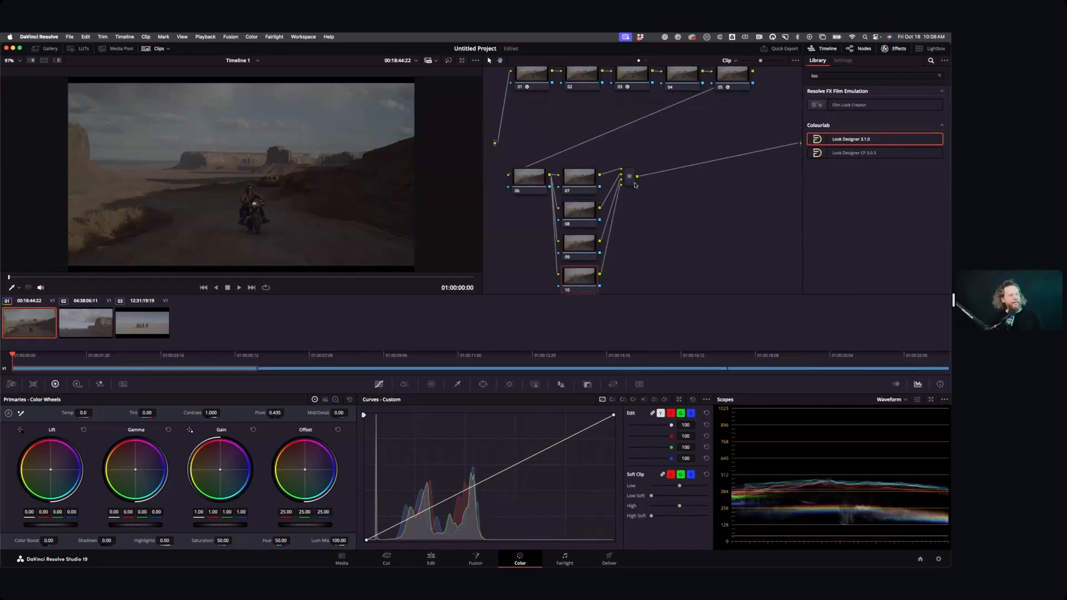
Add a serial node after the parallel mixer and label it ODT.
left_click_drag(636, 184, 637, 185)
key("alt+s")
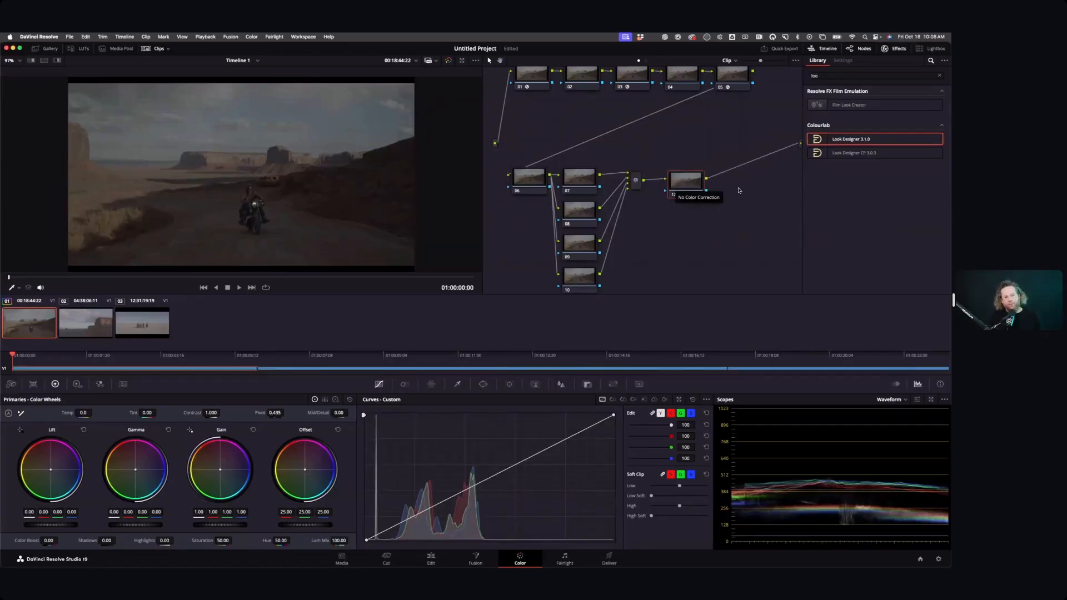
right_click(698, 189)
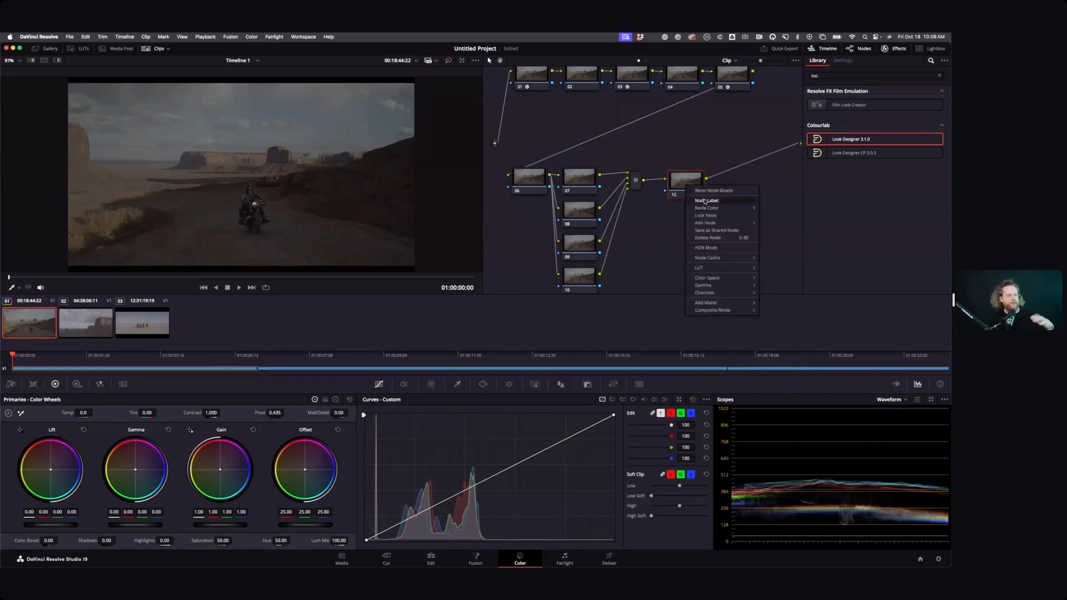
left_click(704, 199)
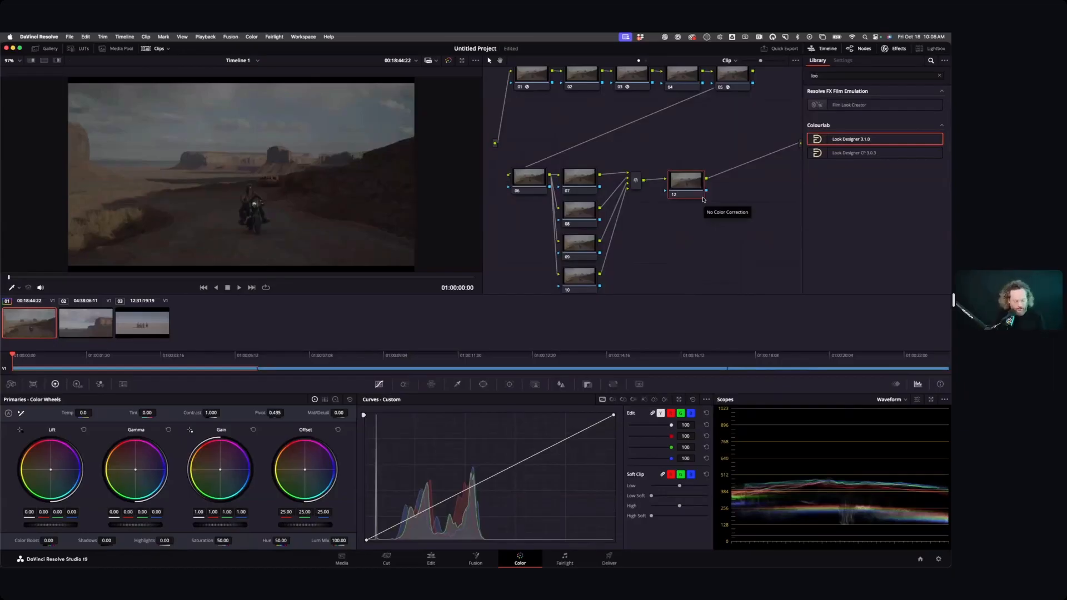
type("oo")
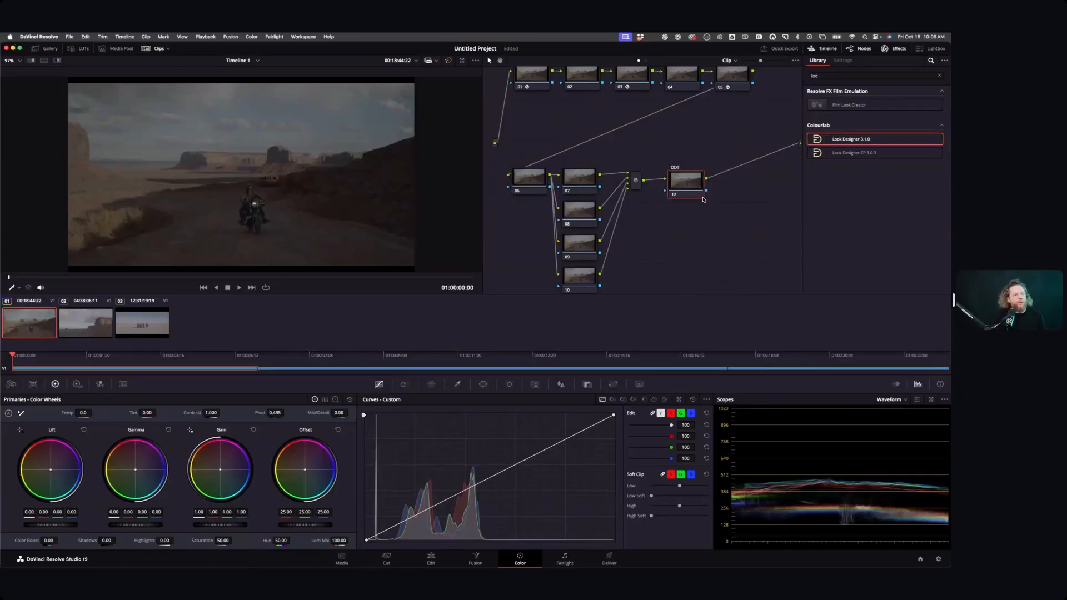
key("Return")
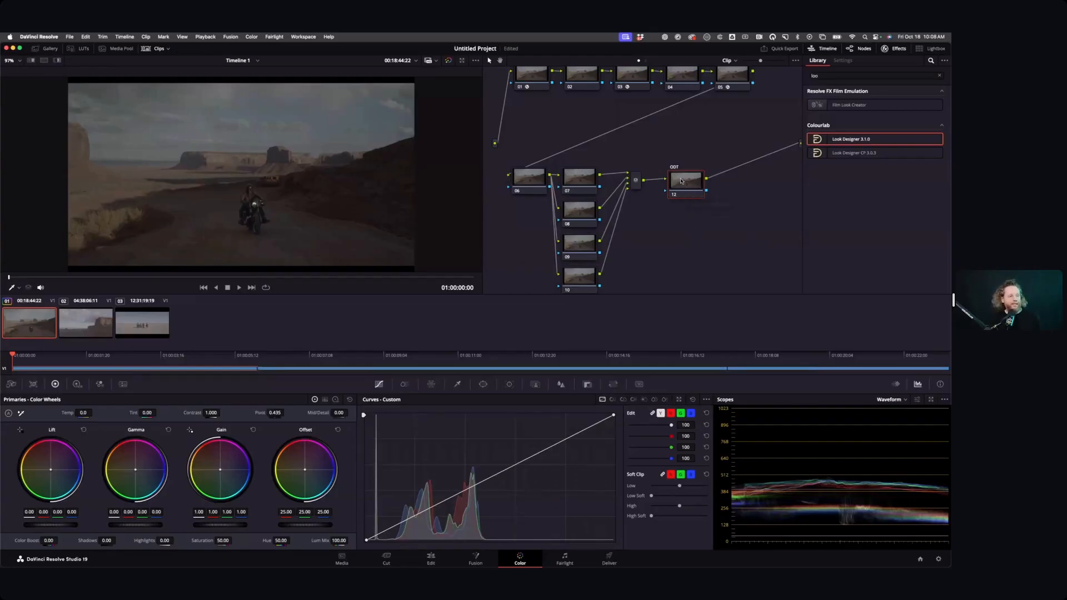
Apply the Arri Alexa LogC to Rec709 LUT to the ODT node.
right_click(683, 181)
mouse_move(716, 262)
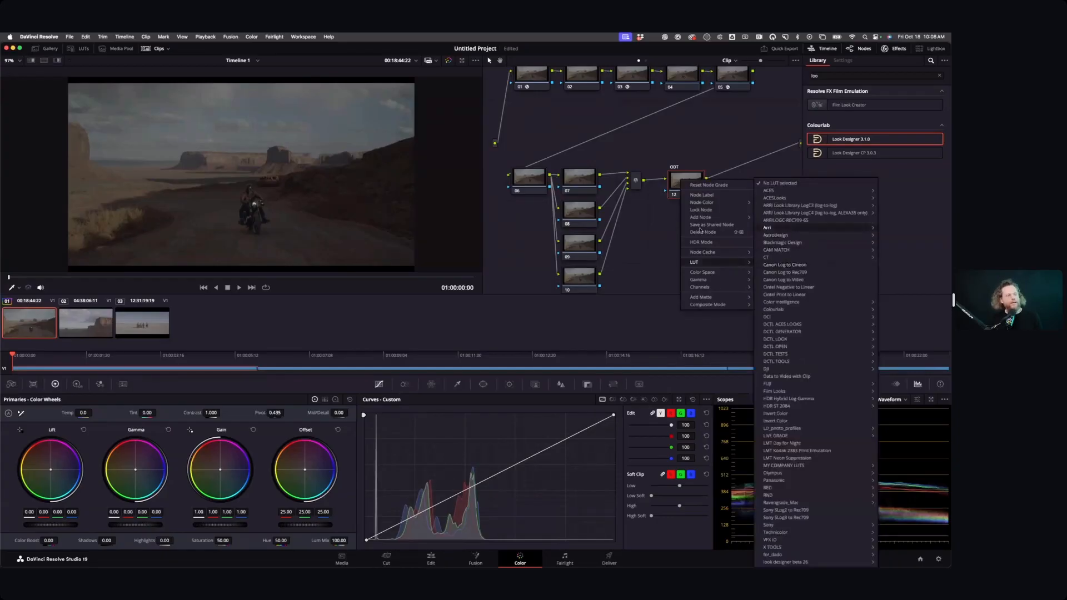
mouse_move(778, 228)
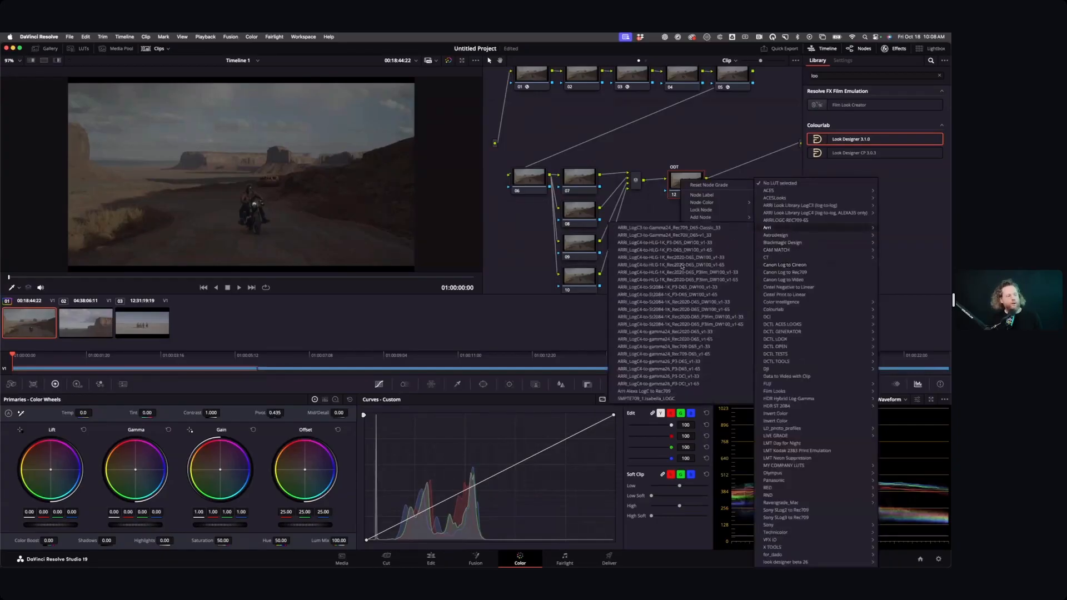
left_click(666, 393)
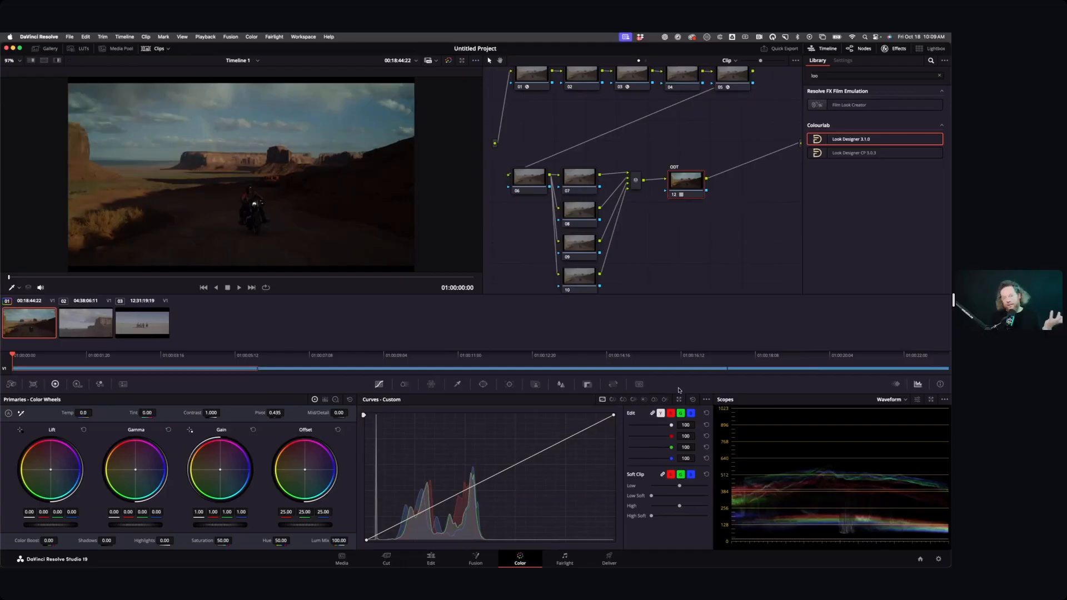
Copy the motorcycle clip's grade to the second and third clips.
left_click(87, 325)
left_click(137, 333, "shift")
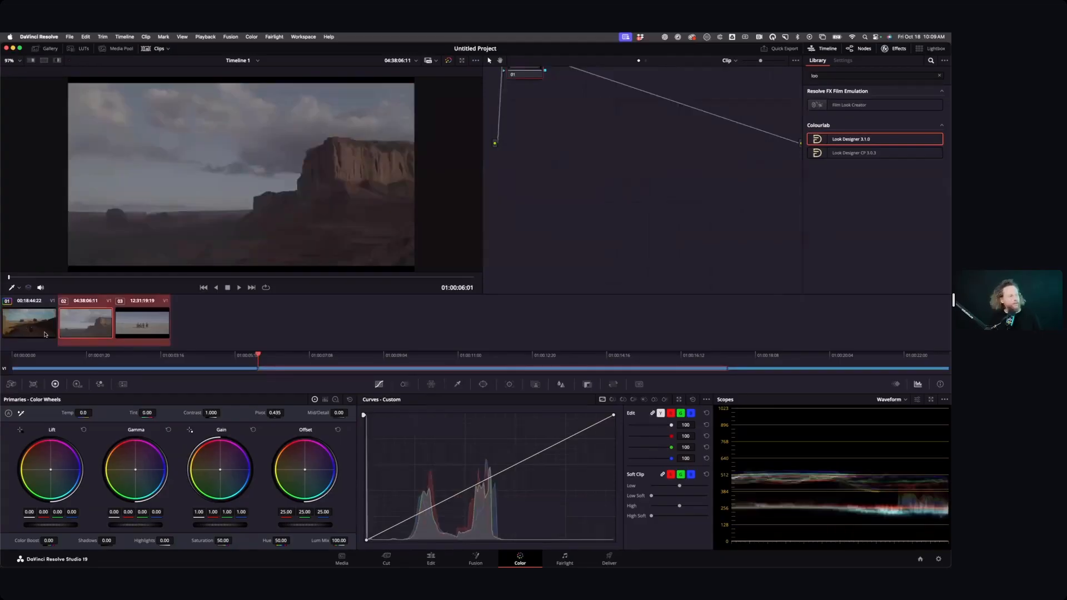
middle_click(34, 327)
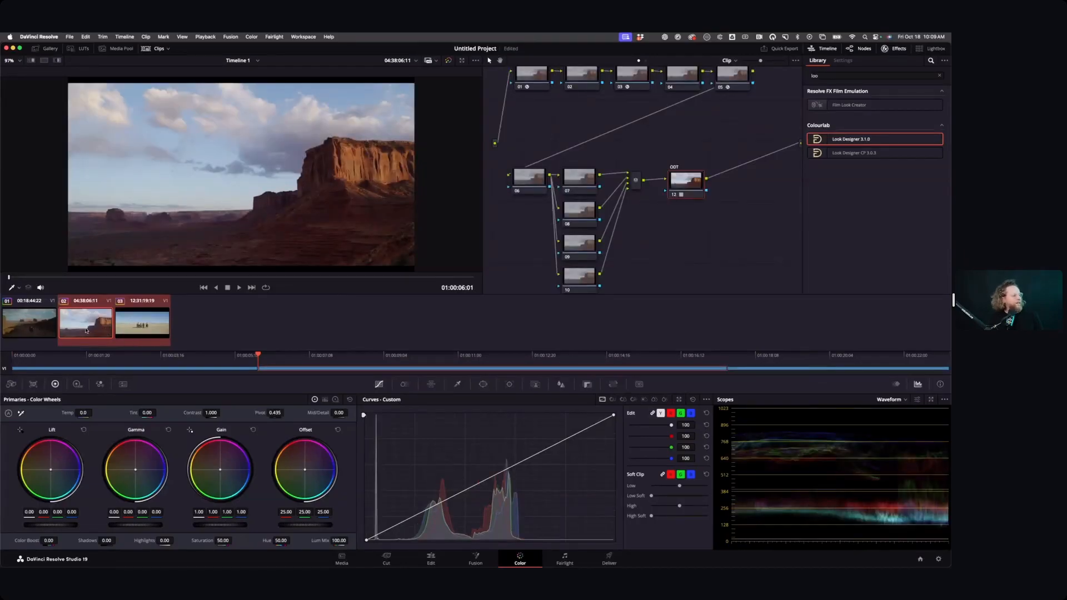
Add a node to the timeline-level node graph and apply the Look Designer 3.1.0 effect to it.
left_click(34, 328)
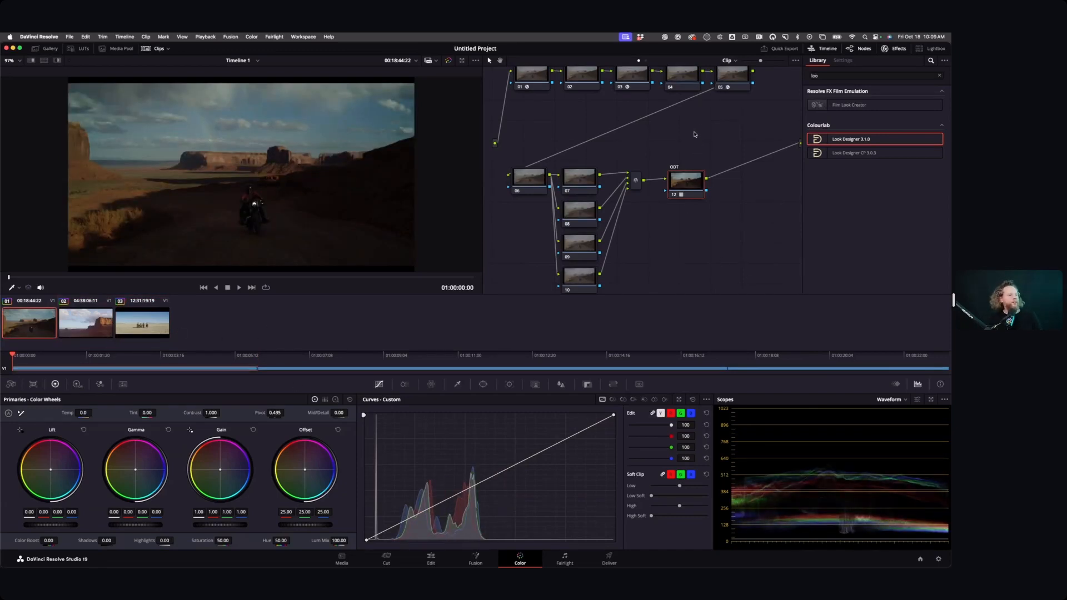
scroll(694, 134, "up", 3)
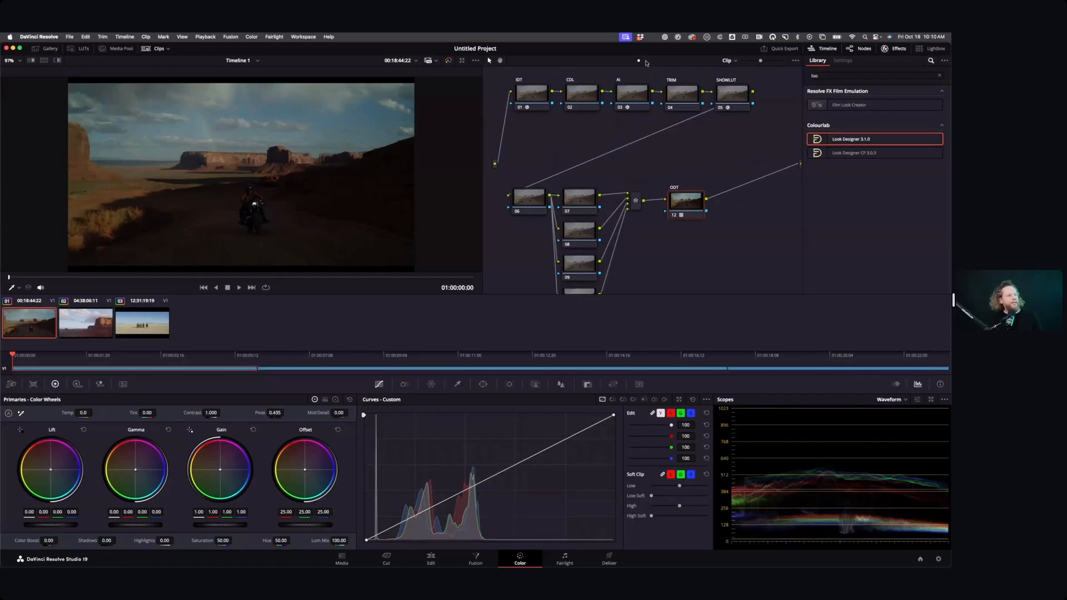
left_click(645, 61)
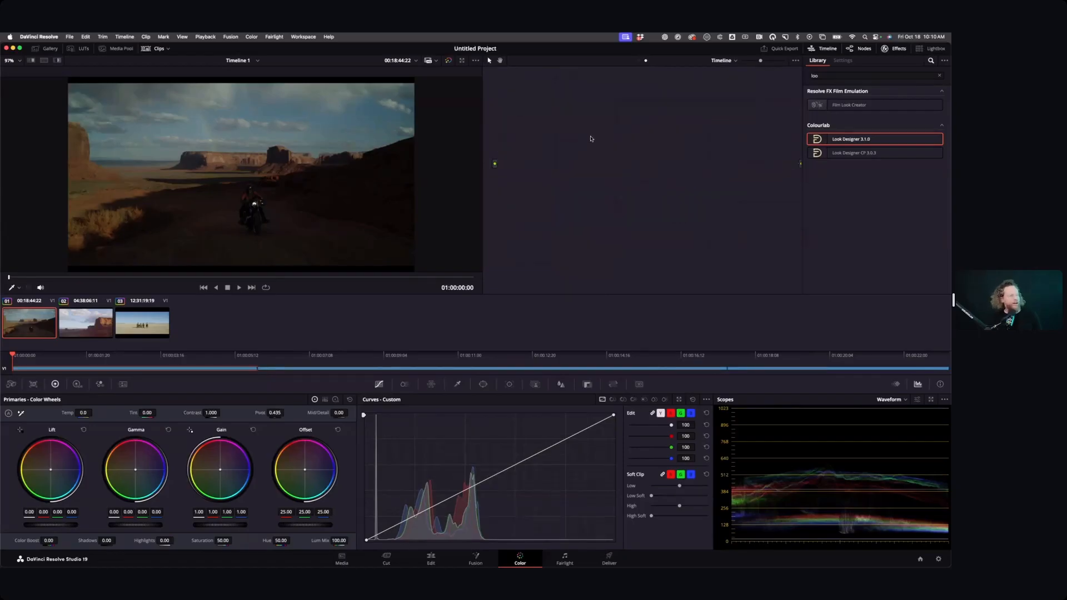
key("alt+s")
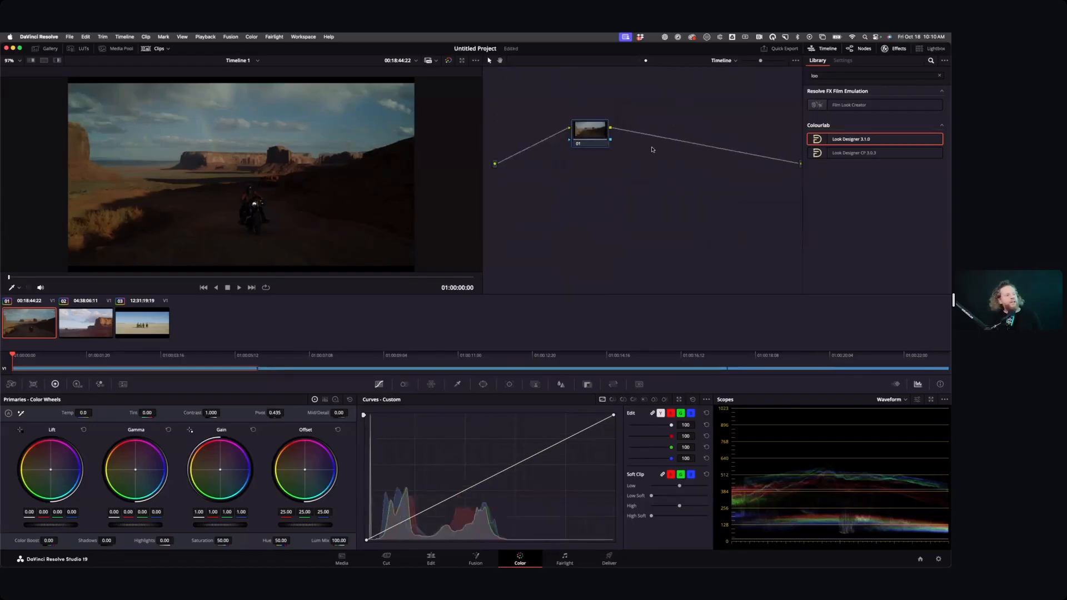
left_click_drag(816, 146, 589, 140)
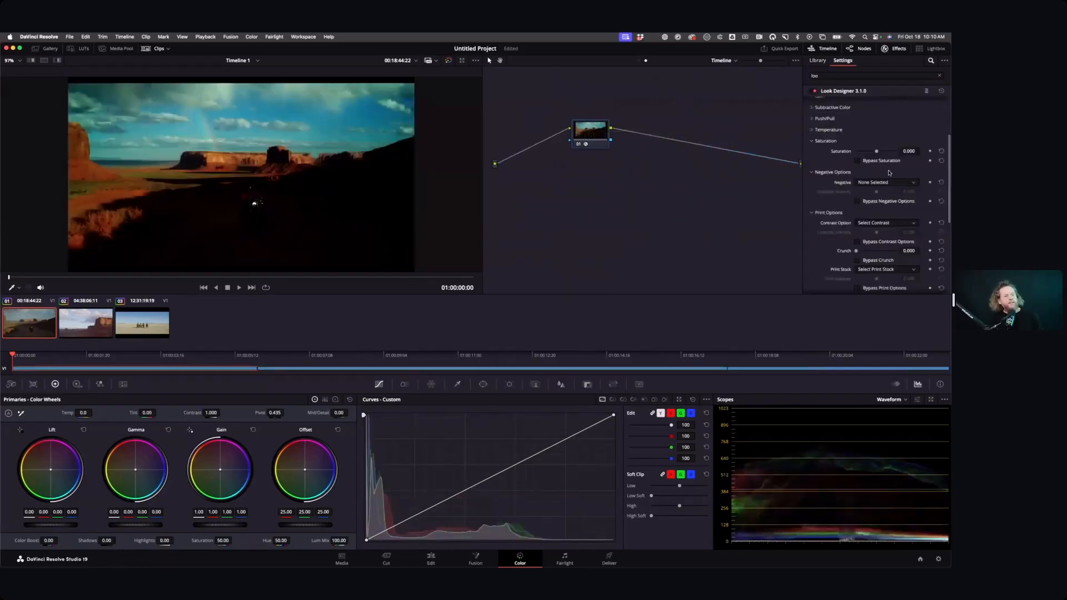
Set the timeline-level Look Designer's input profile to REC709 IDT and compare the image with the node off and on.
scroll(896, 189, "up", 5)
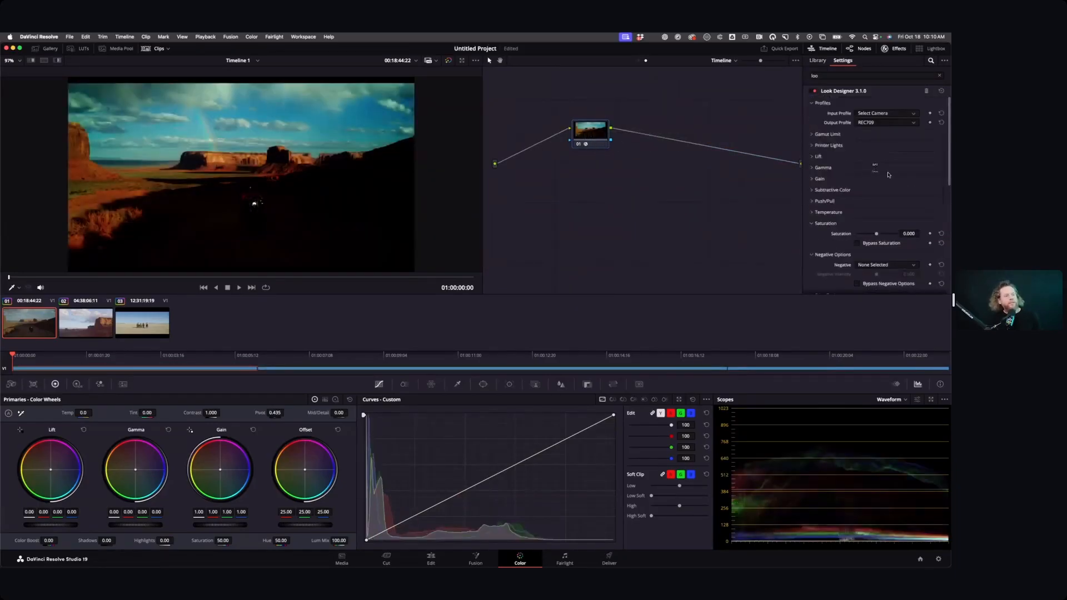
scroll(889, 175, "down", 6)
scroll(892, 176, "down", 3)
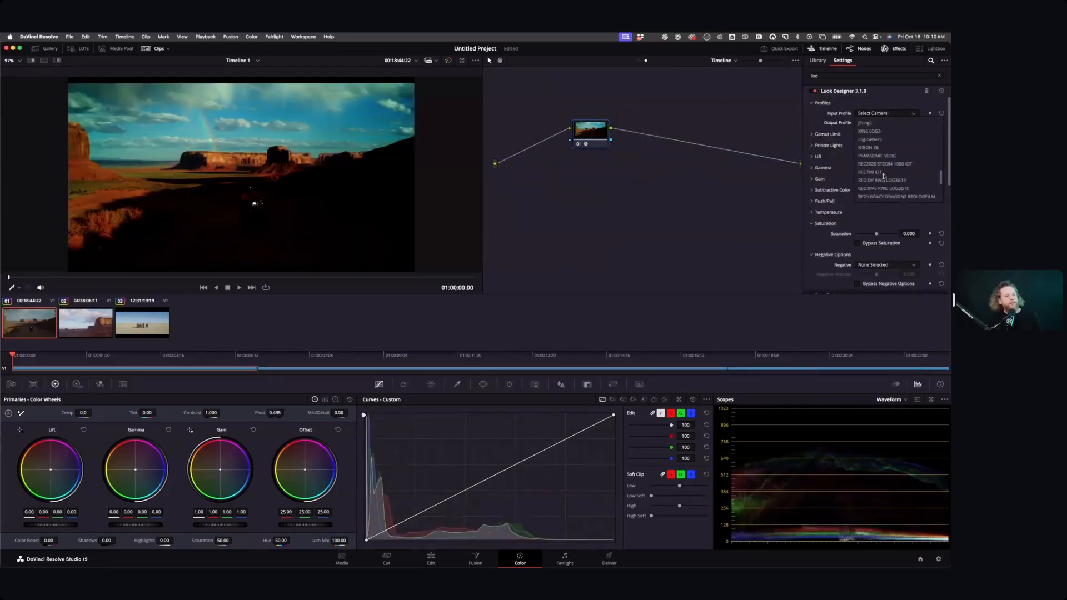
left_click(870, 172)
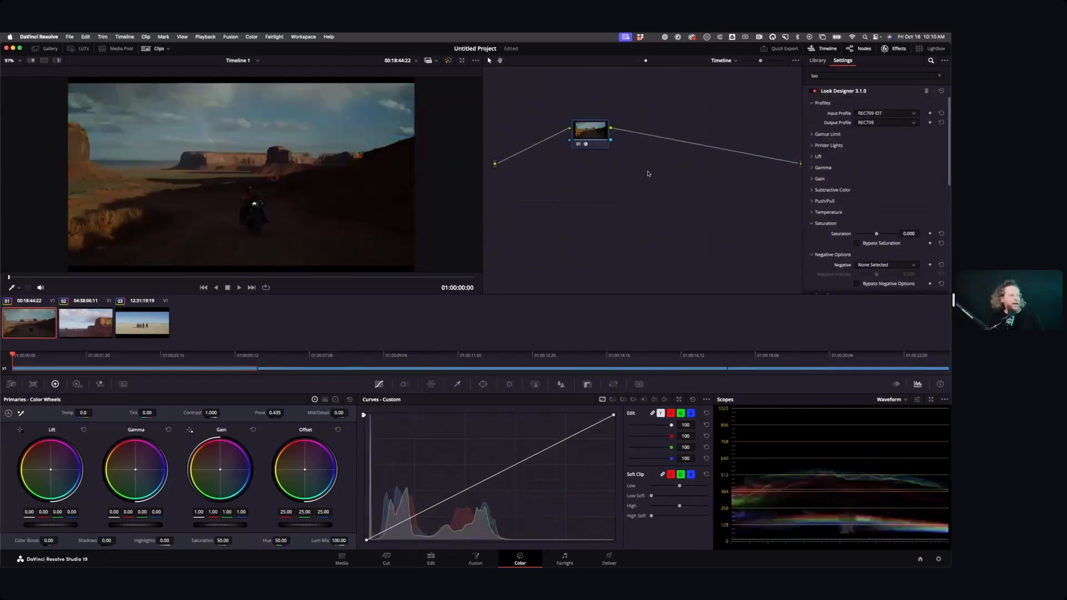
left_click(578, 145)
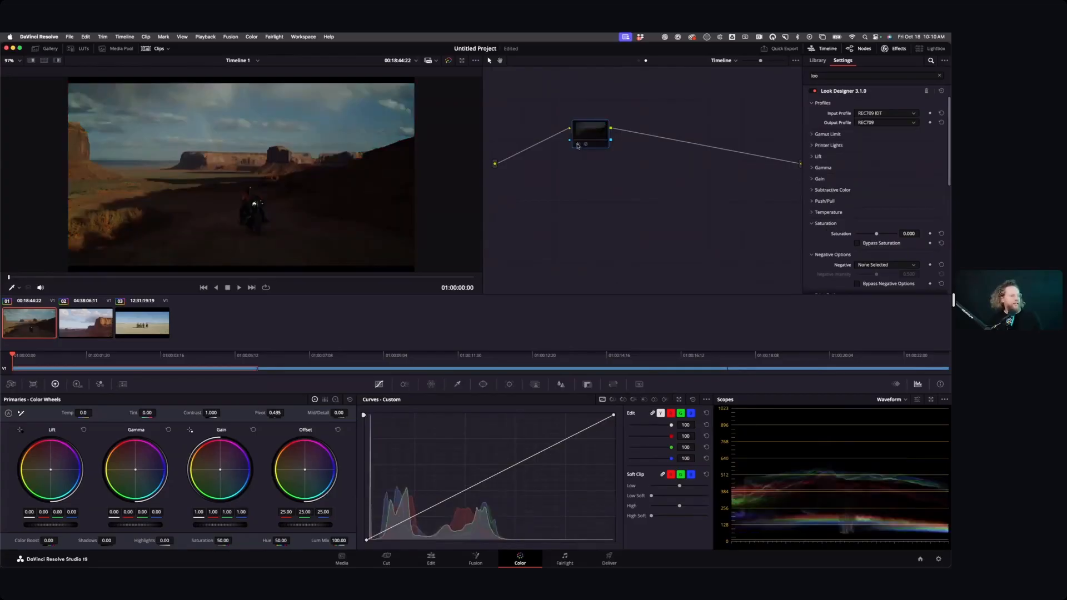
left_click(578, 144)
Enable the Ed Lachman Zones test image and its zones guide in the timeline-level Look Designer.
scroll(892, 230, "down", 10)
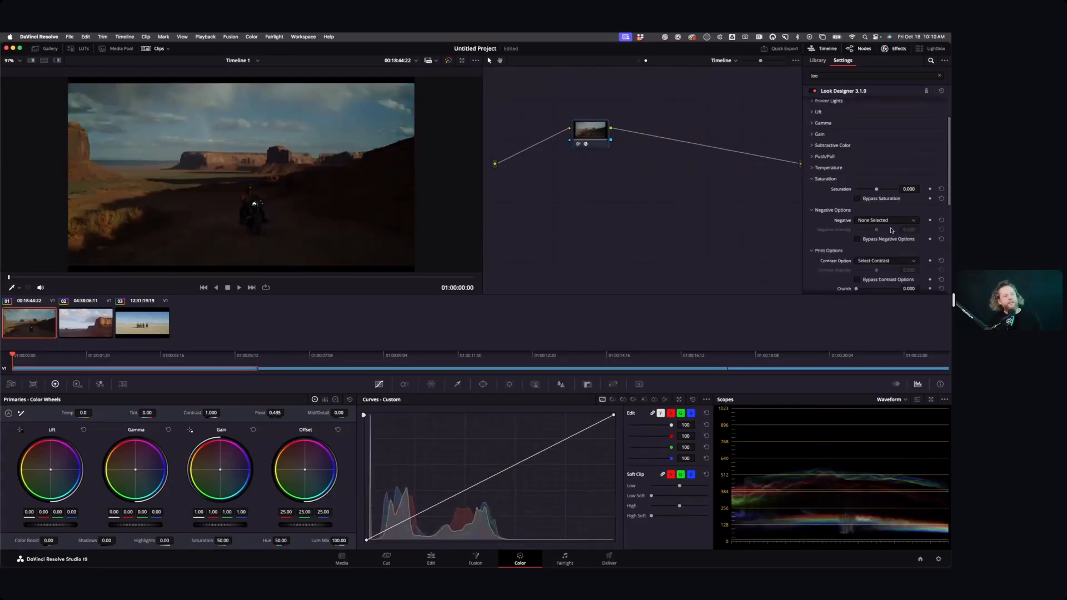
left_click(857, 193)
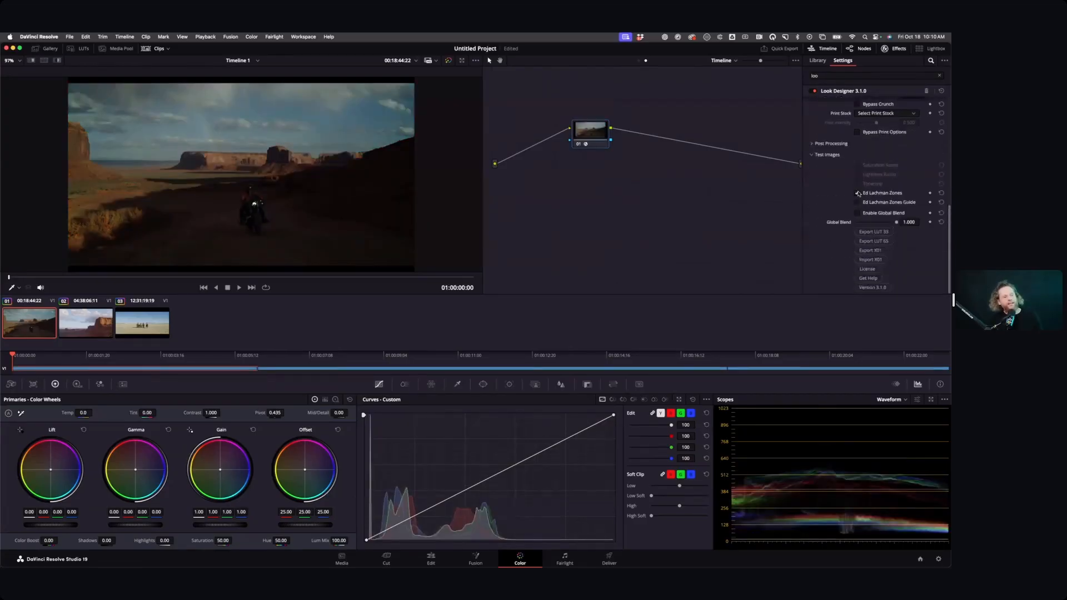
left_click(857, 203)
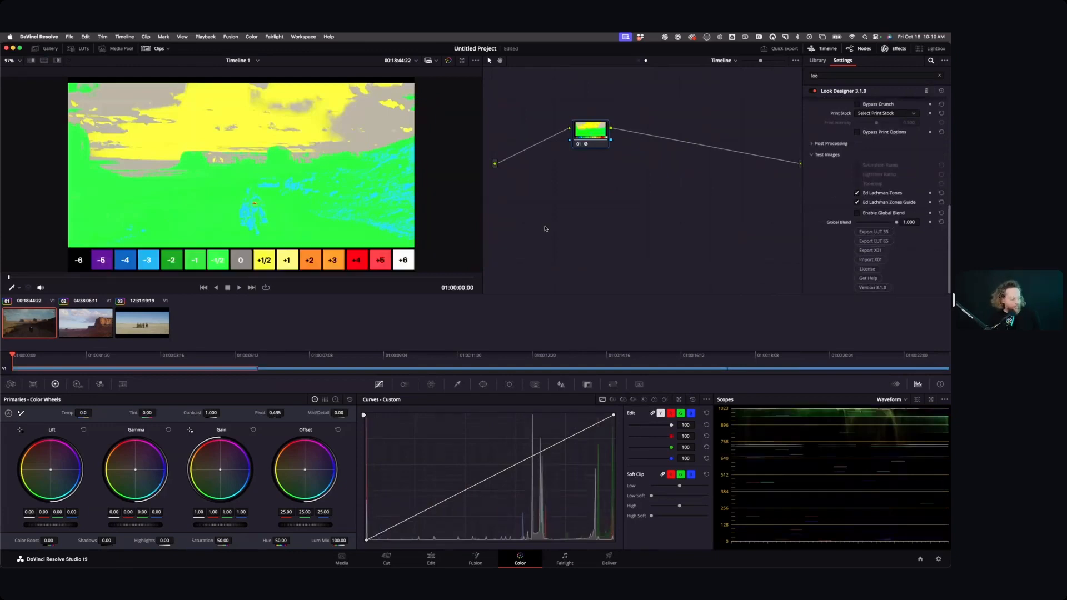
Raise the red, green and blue offset of the clip-level CDL node to 39.30.
left_click(638, 61)
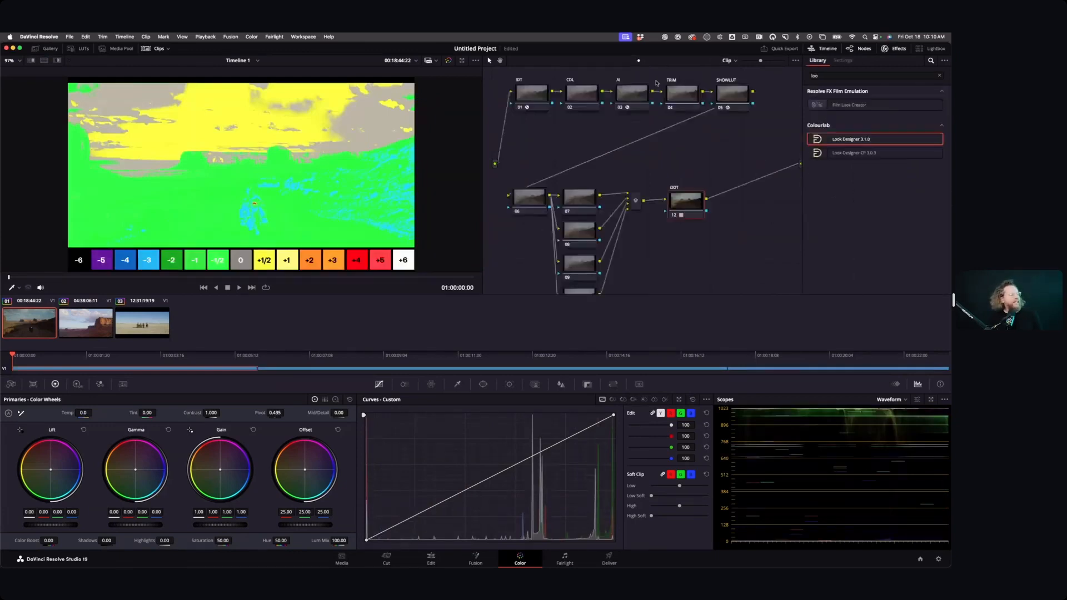
left_click(578, 105)
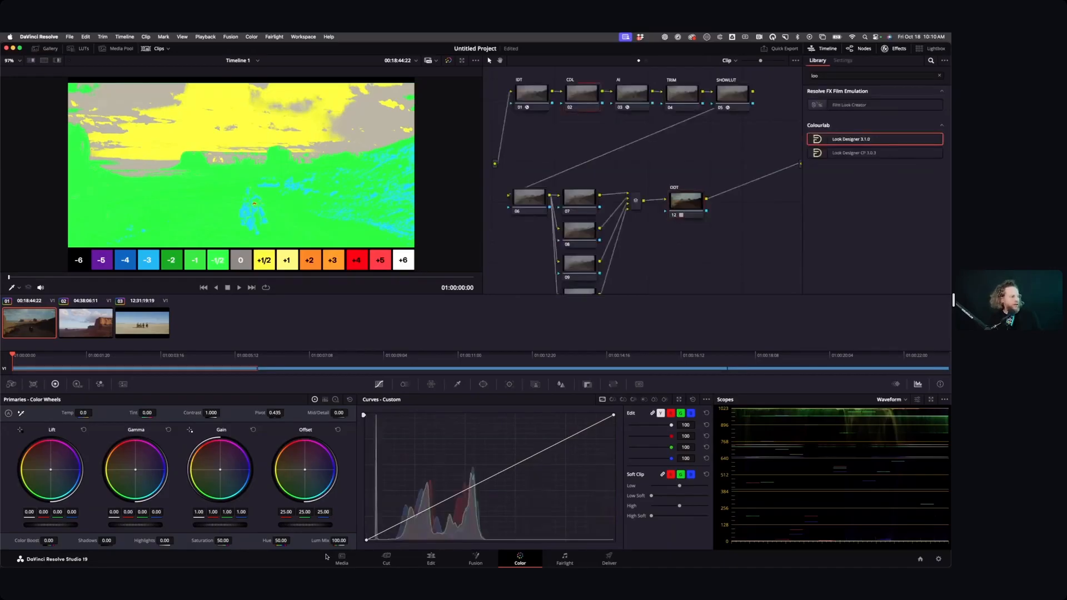
key("ctrl")
key("ctrl")
left_click_drag(298, 526, 394, 526)
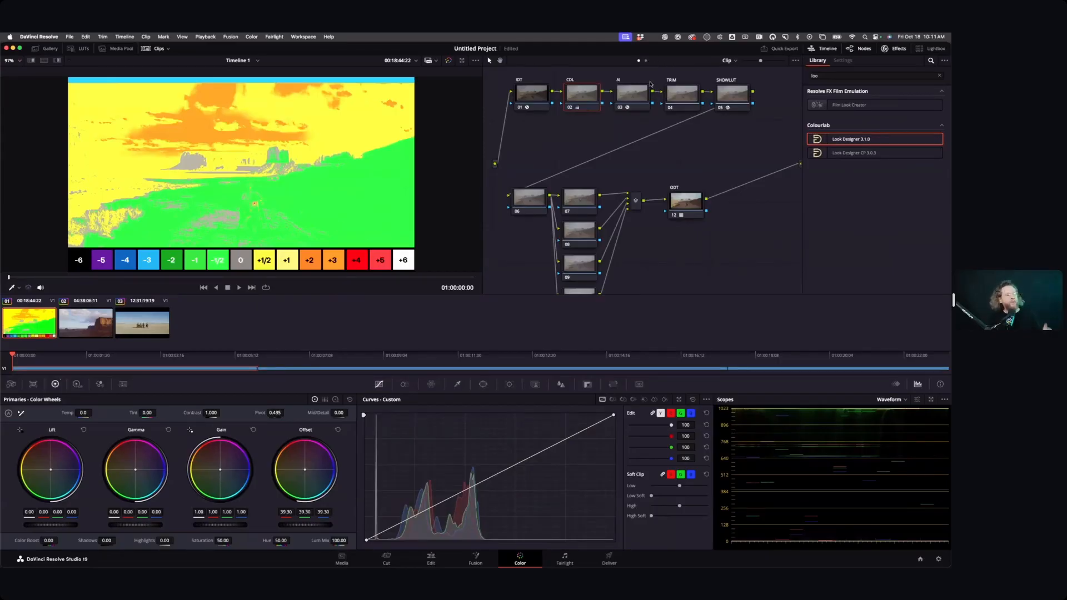
Disable the timeline-level Look Designer node that shows the exposure zones.
left_click(646, 60)
left_click(578, 145)
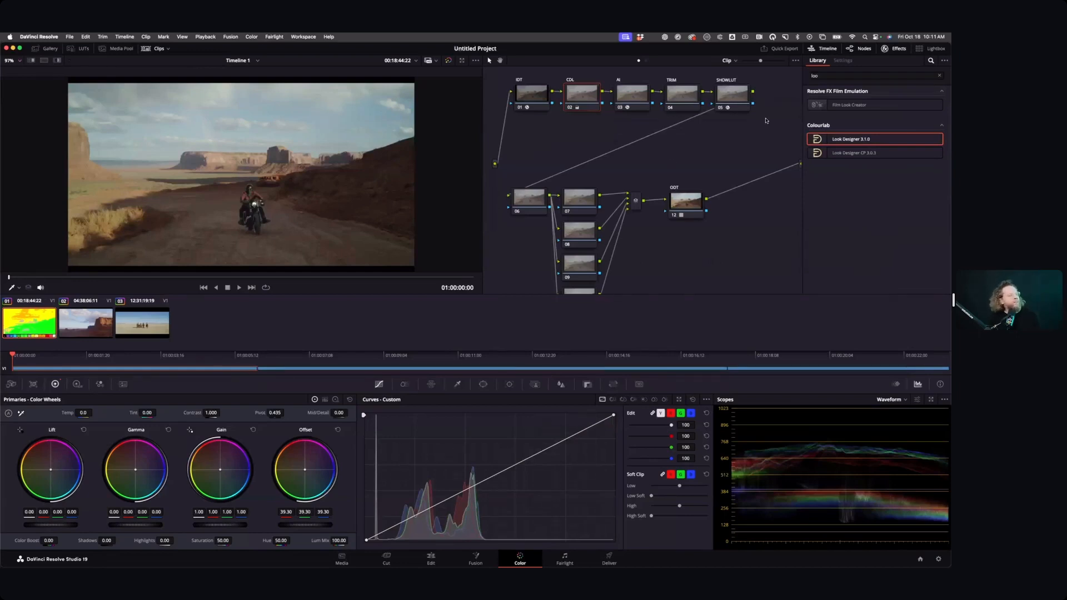
In the SHOWLUT node's Look Designer, try the CI 500D Gen1 and Fuji Eterna CI 8503 print stocks, and choose Kodak Vision Color Print 2383.
left_click(738, 102)
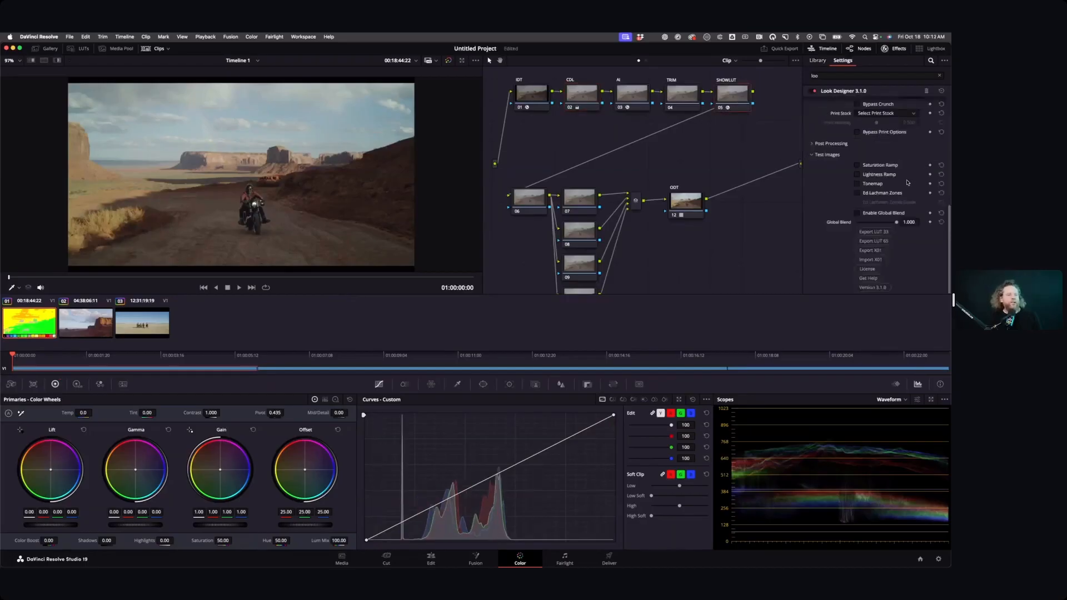
scroll(908, 182, "up", 3)
scroll(907, 183, "up", 2)
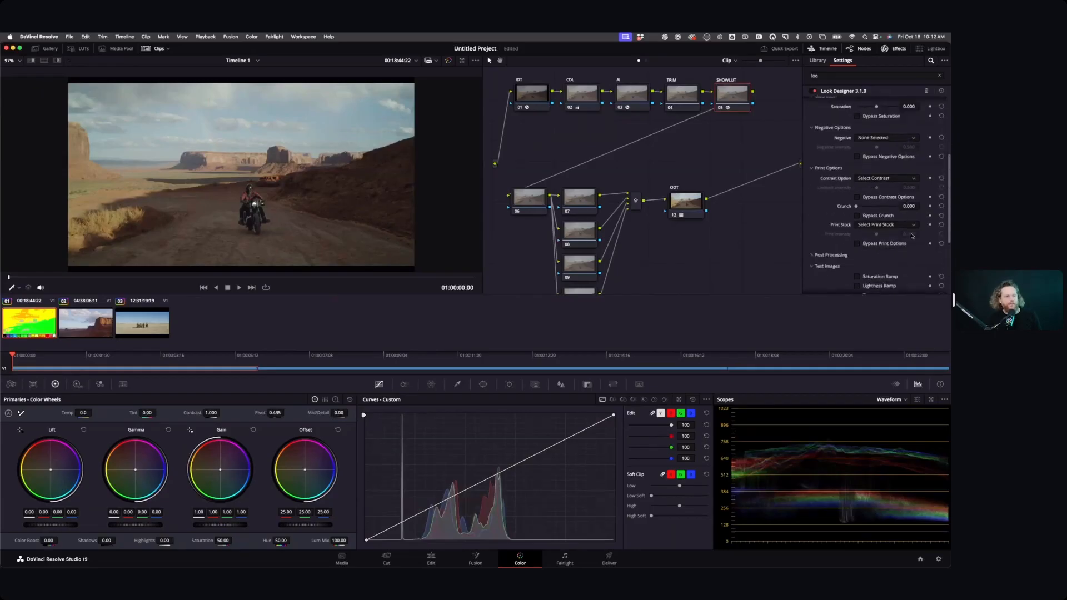
left_click(894, 227)
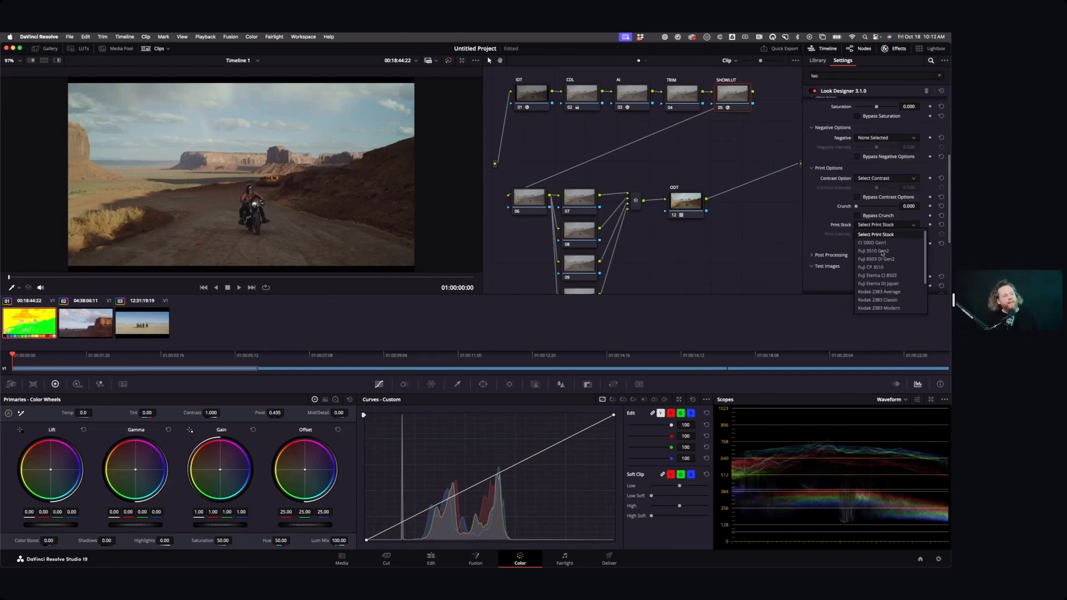
left_click(883, 243)
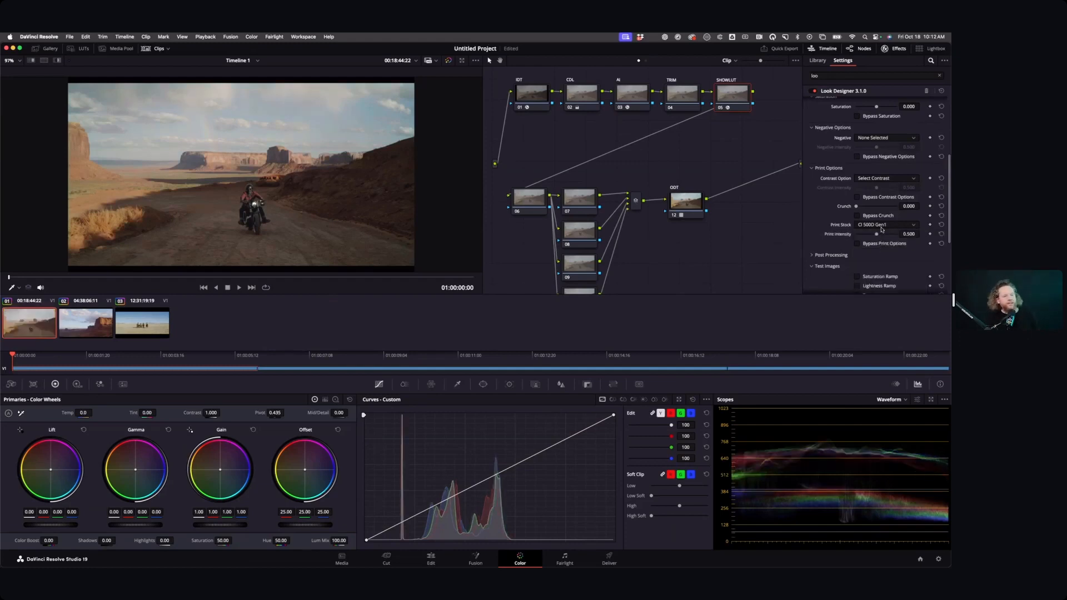
left_click(882, 226)
left_click(889, 275)
left_click(900, 226)
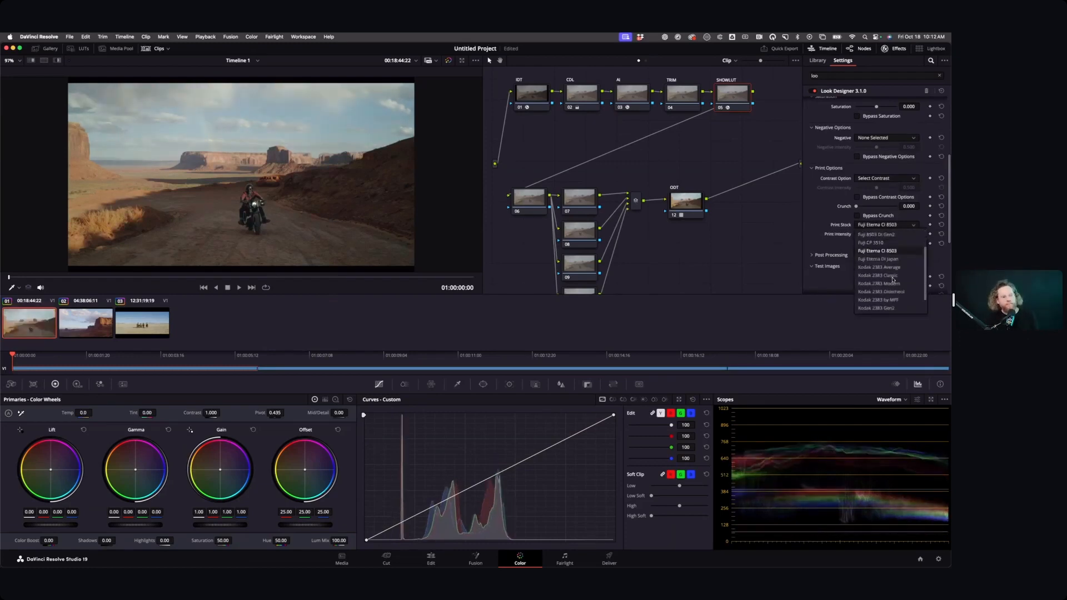
scroll(893, 280, "down", 2)
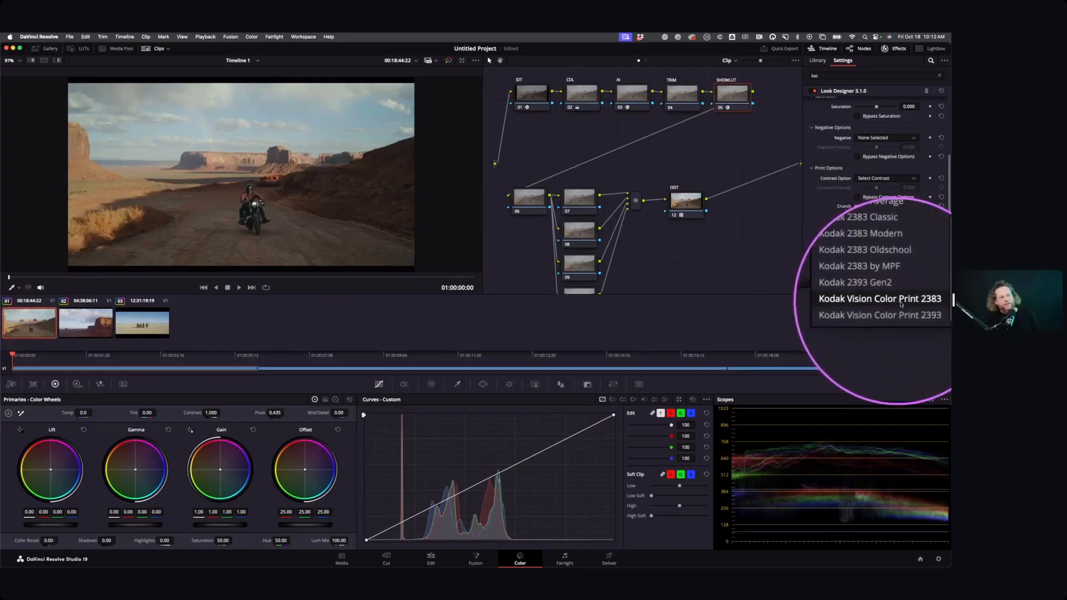
left_click(901, 304)
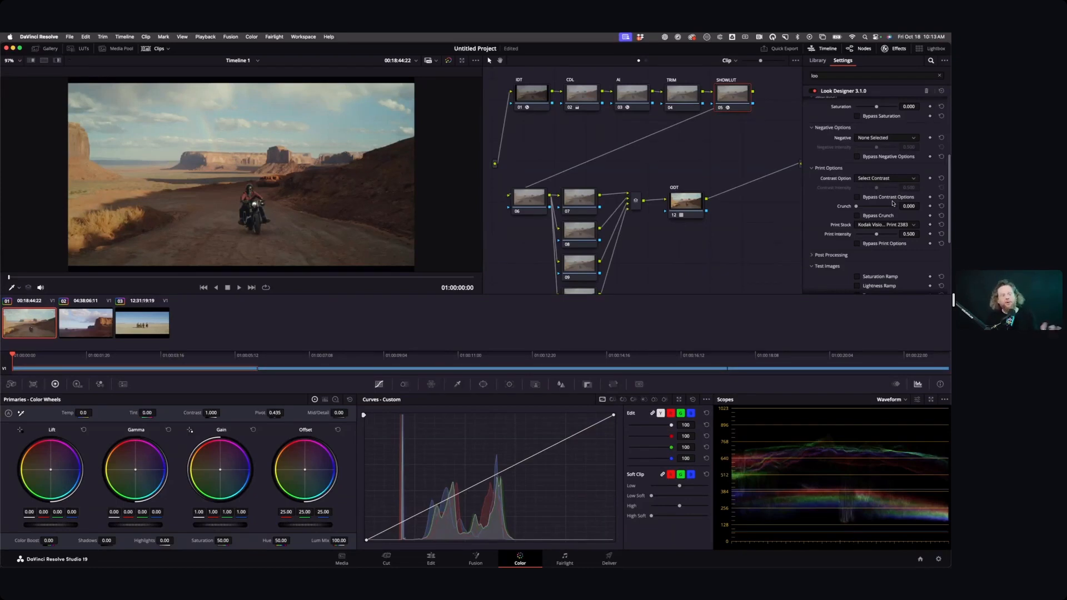
Set the print contrast option to KODAK 2383 and compare the image with the SHOWLUT node off and on.
left_click(885, 180)
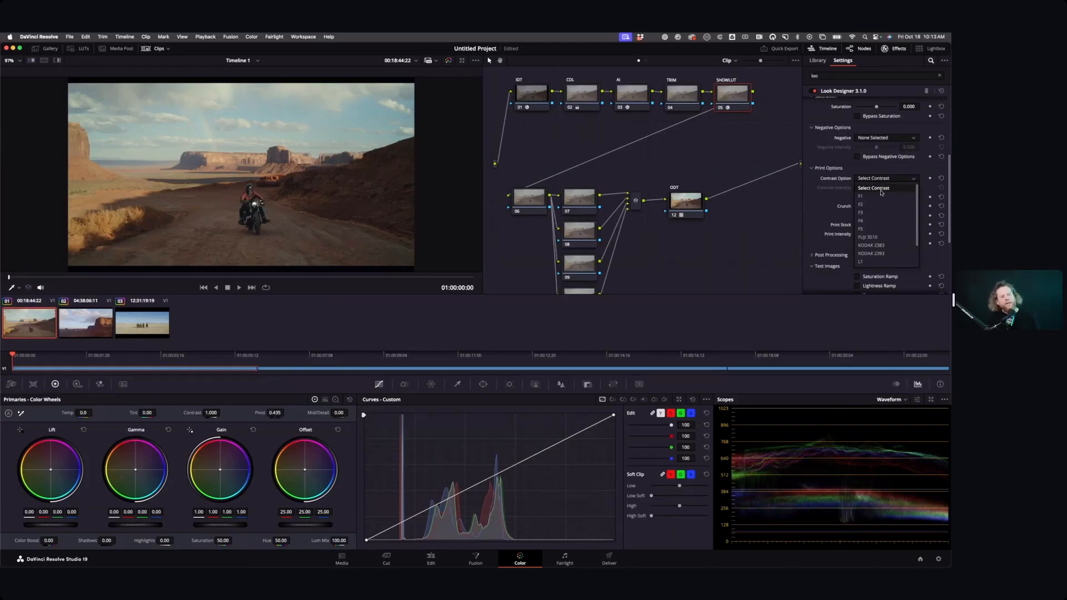
left_click(866, 239)
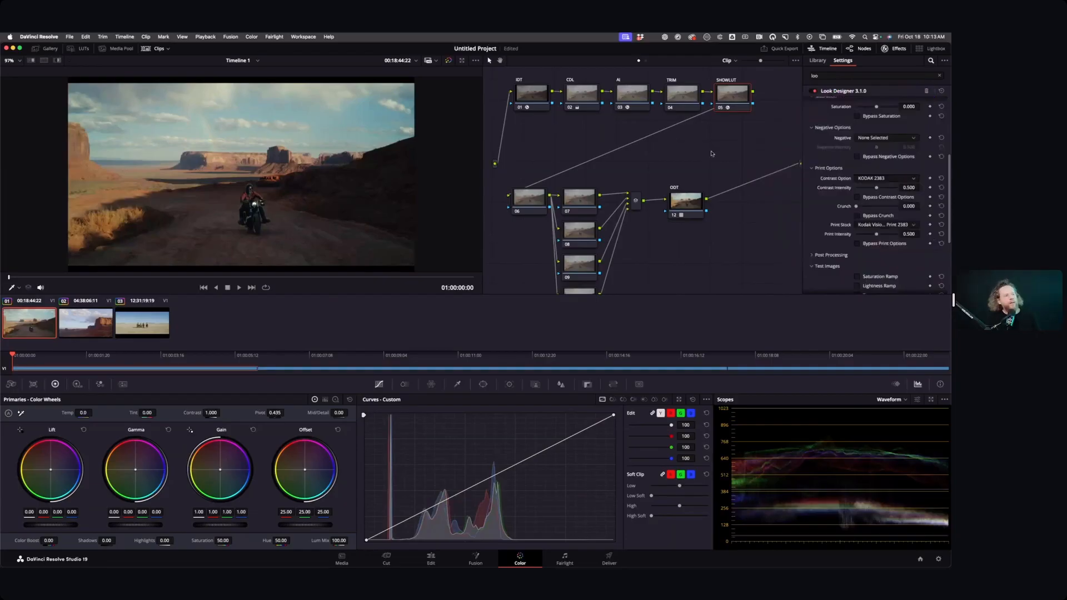
left_click(721, 109)
left_click(721, 109)
Set the negative type to Negative Stock and choose the AGFA XT 125 stock.
scroll(893, 184, "up", 2)
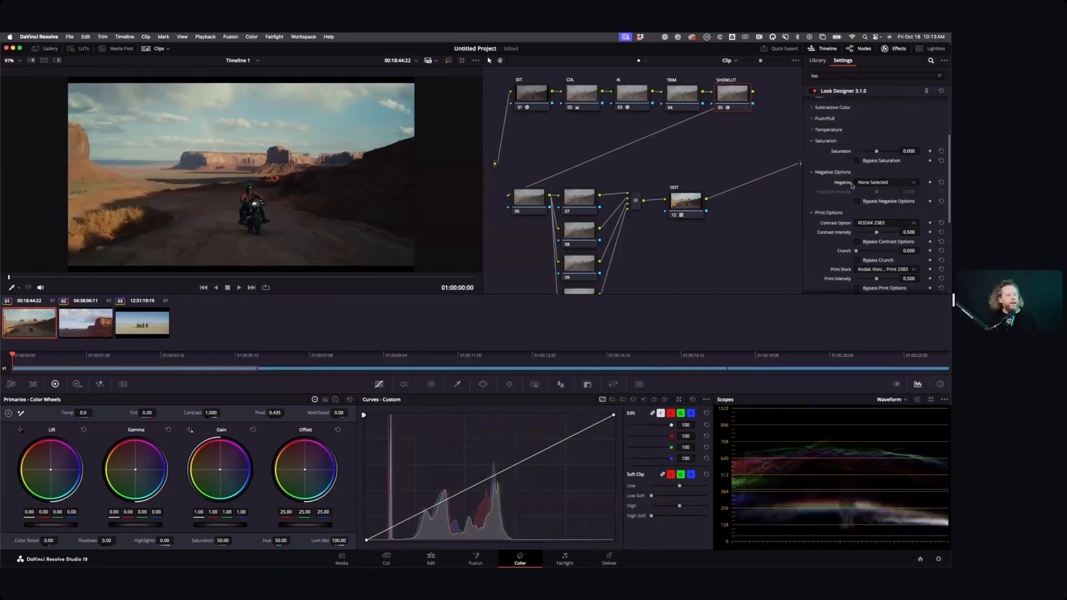
left_click(886, 185)
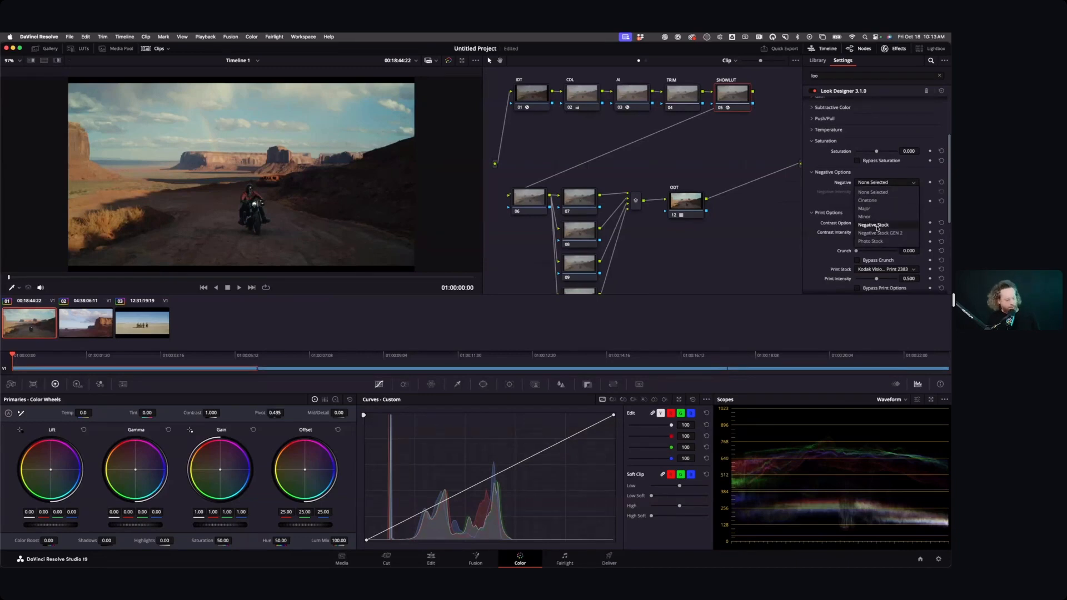
left_click(877, 225)
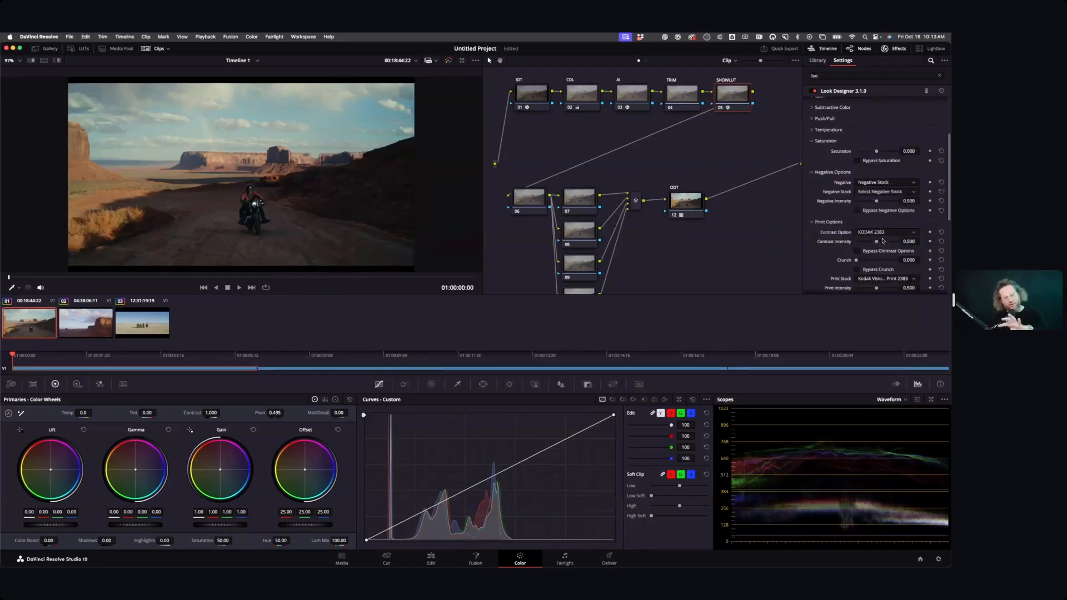
left_click(895, 192)
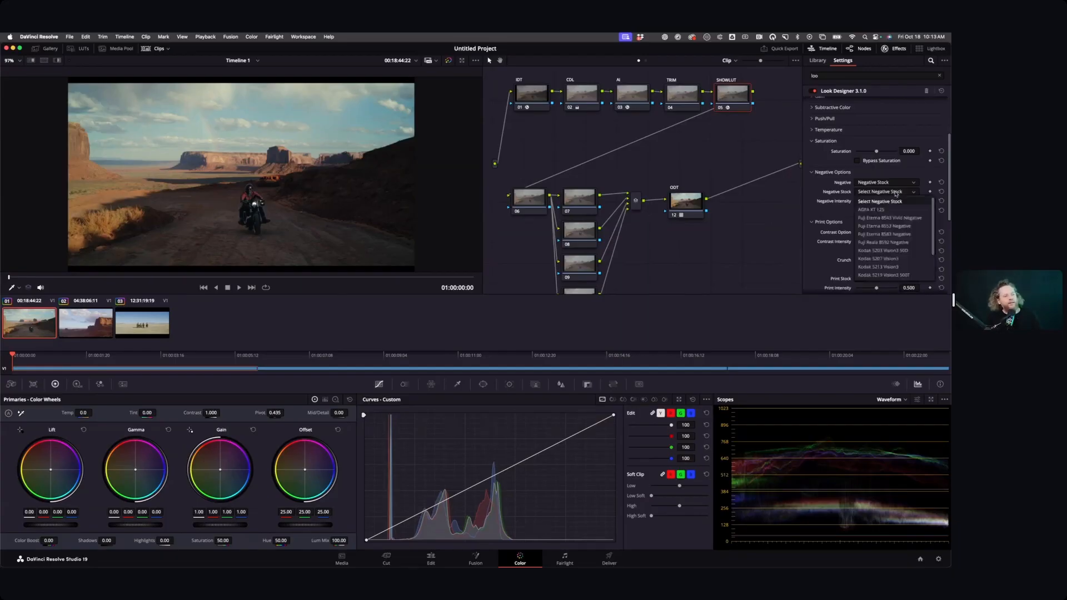
left_click(884, 211)
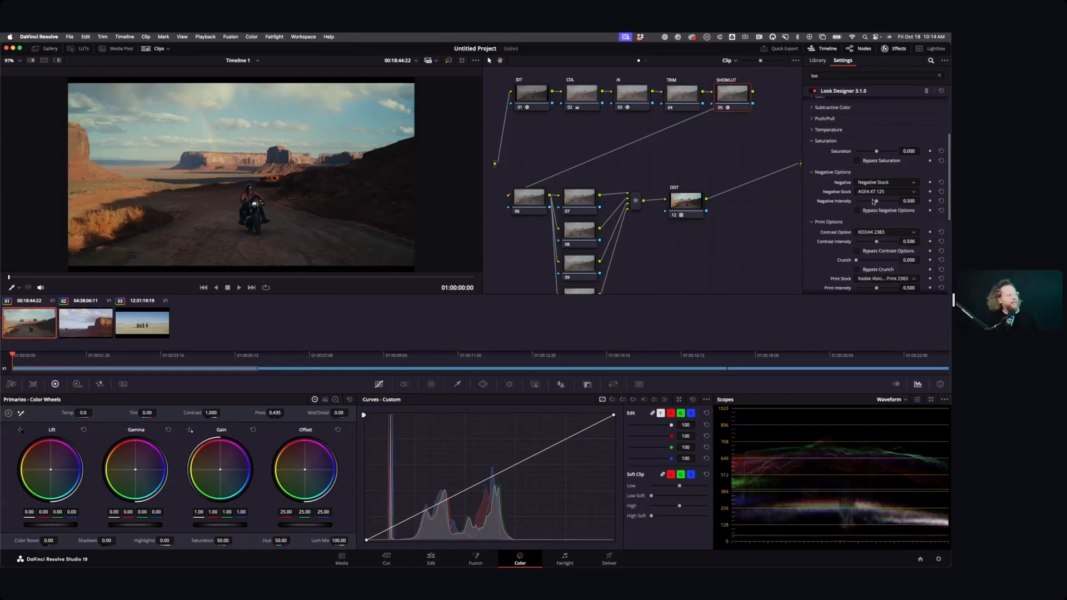
Set the negative intensity to 0.340 and compare the image with the negative options and the SHOWLUT node bypassed.
left_click_drag(875, 201, 870, 205)
left_click(857, 211)
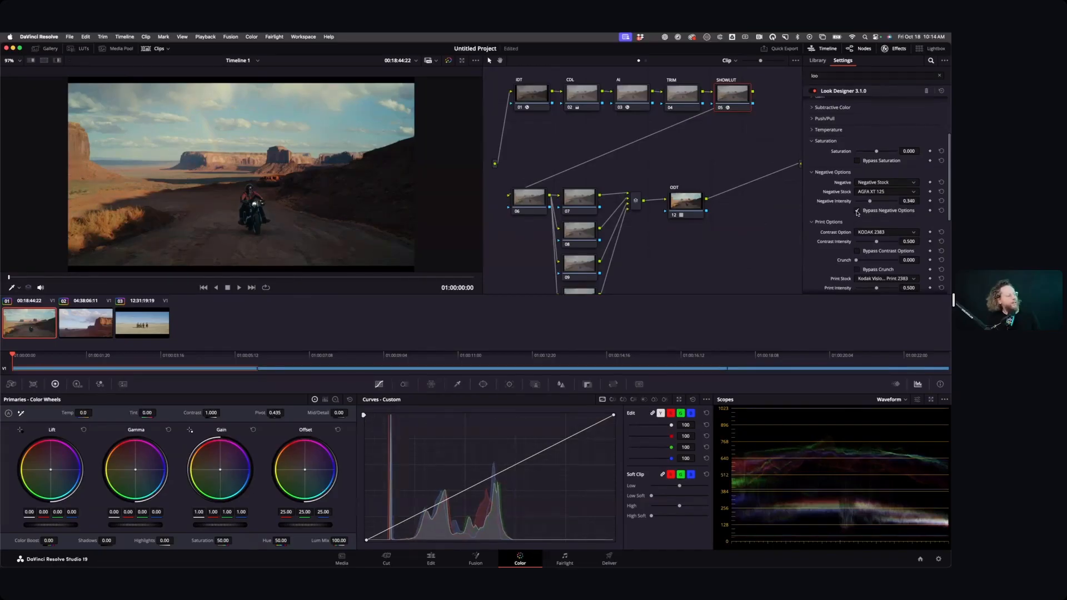
left_click(857, 211)
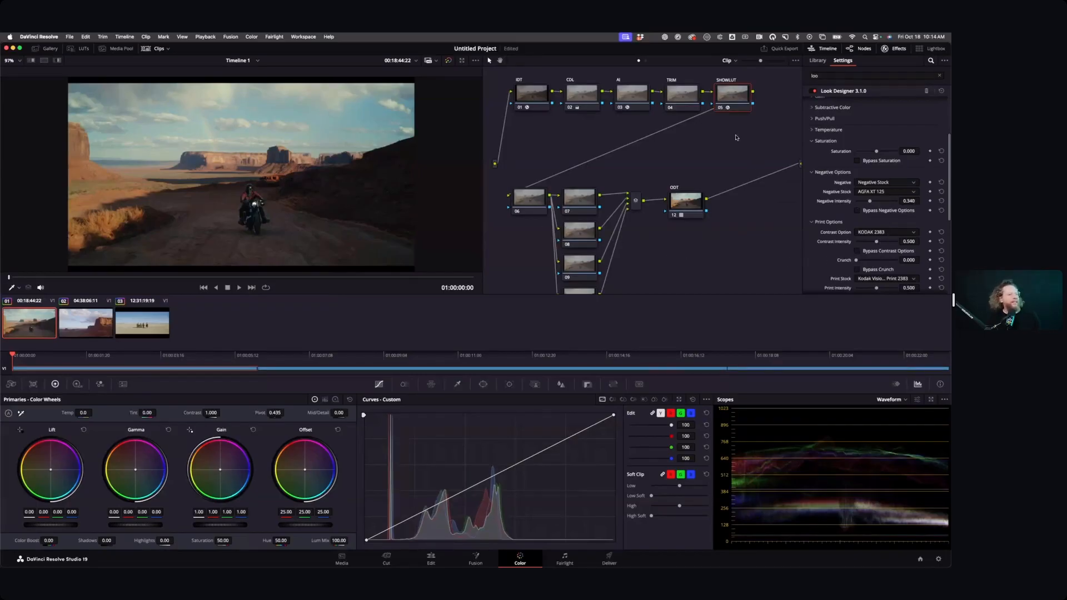
left_click(720, 108)
left_click(720, 108)
left_click(720, 109)
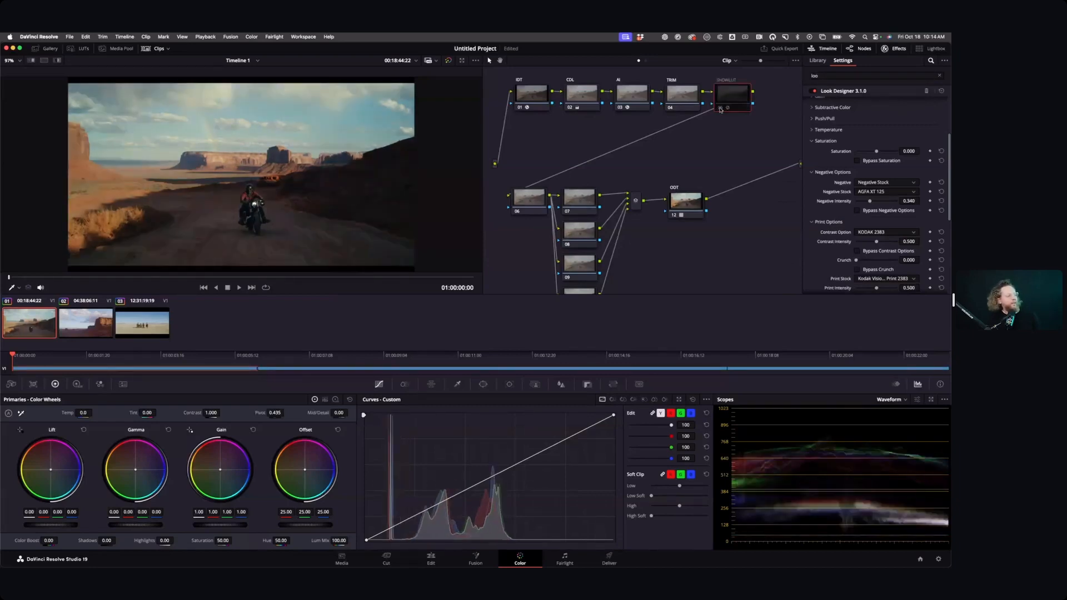
left_click(720, 108)
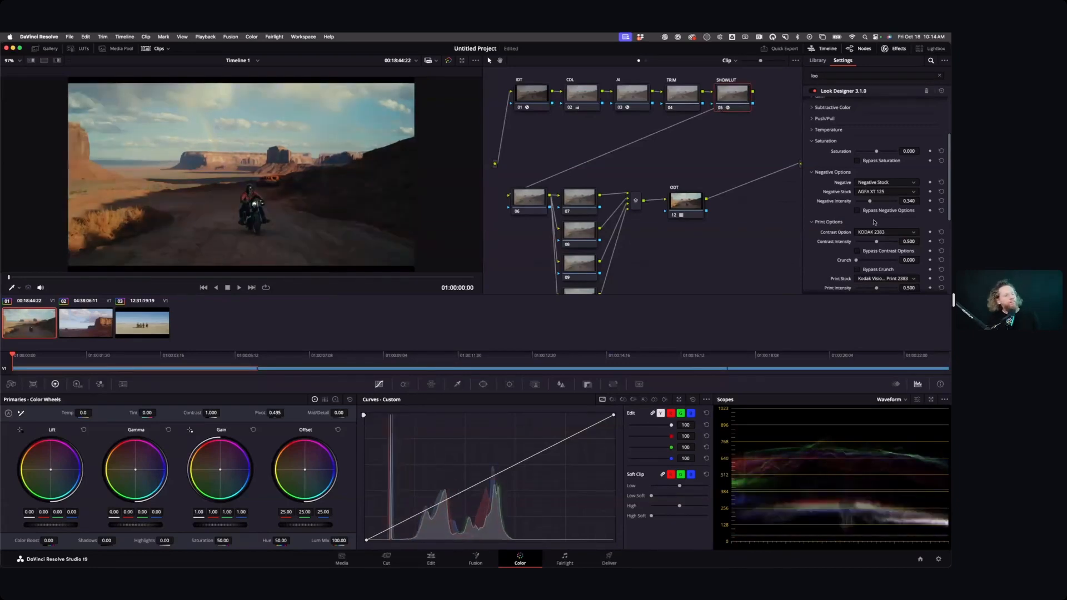
Enable post processing in the SHOWLUT node's Look Designer with the FPE option at an intensity of 0.504.
scroll(874, 223, "down", 4)
scroll(872, 224, "down", 3)
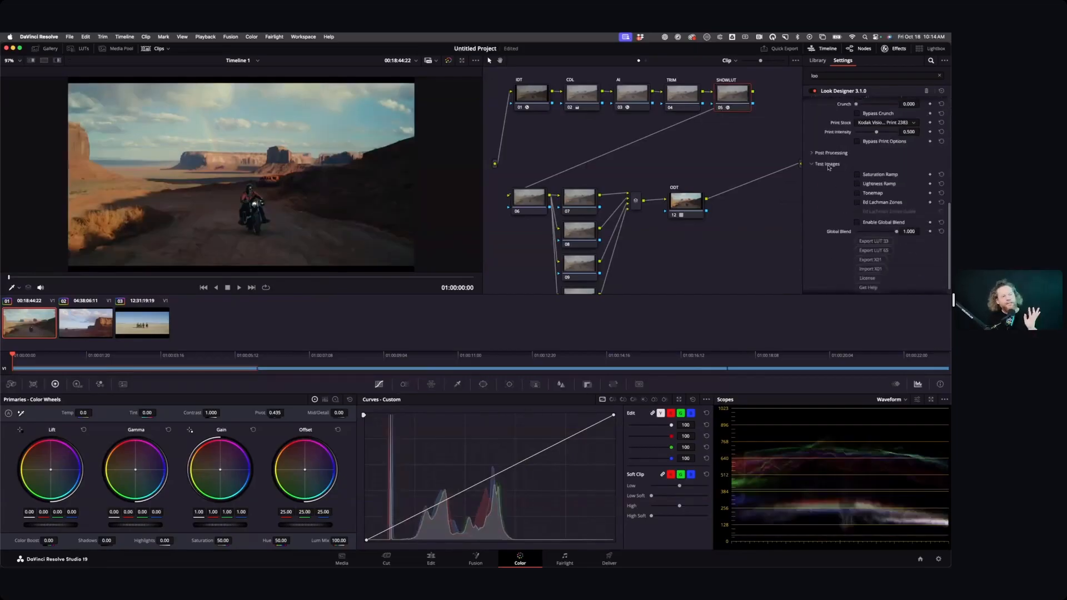
left_click(812, 154)
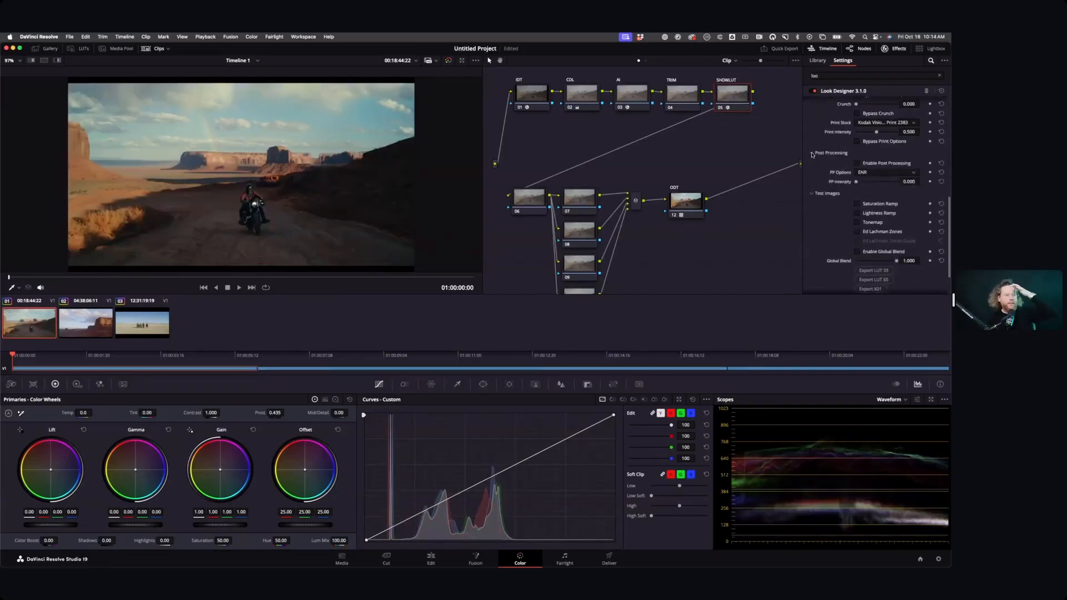
left_click(864, 172)
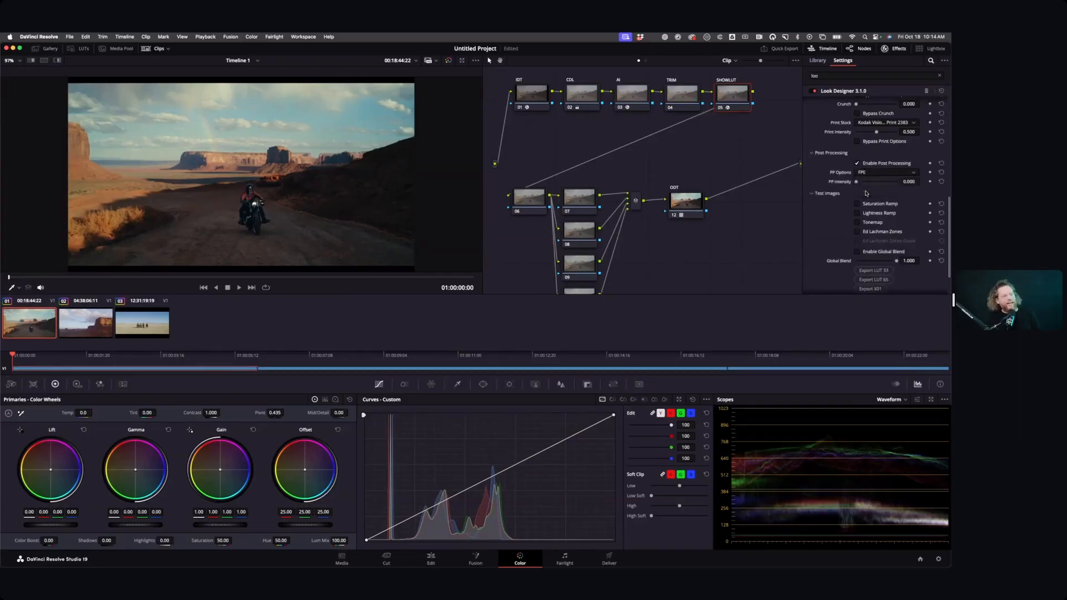
left_click(865, 190)
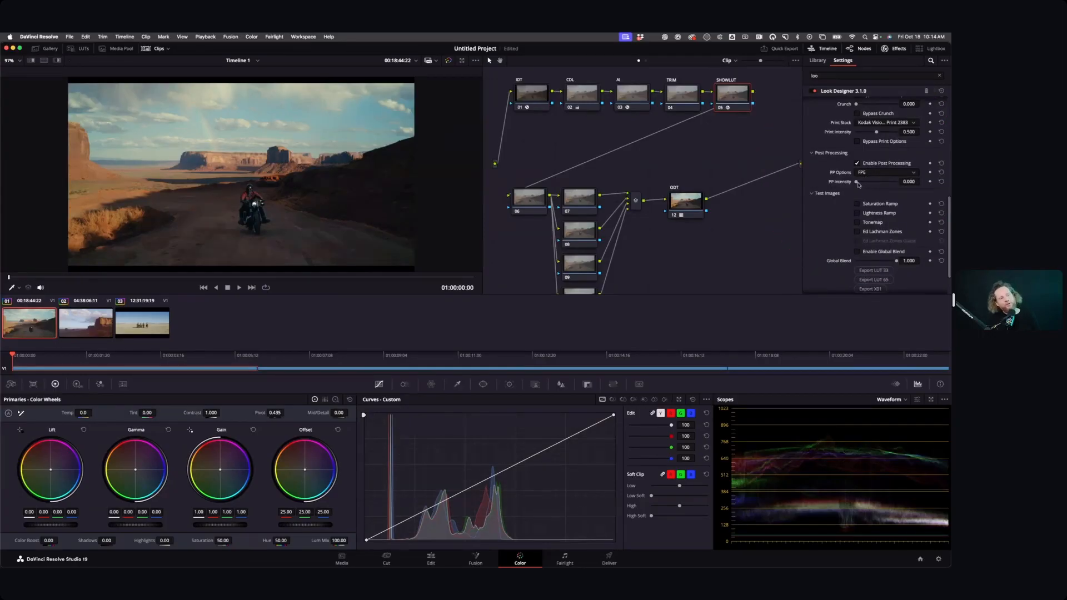
left_click_drag(857, 183, 874, 184)
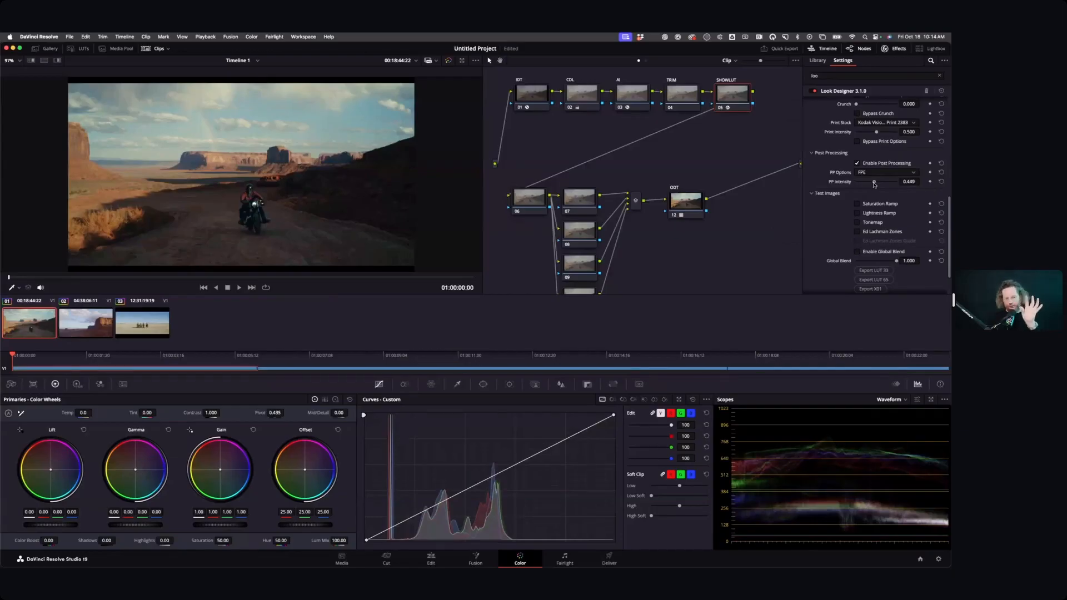
left_click_drag(875, 184, 876, 185)
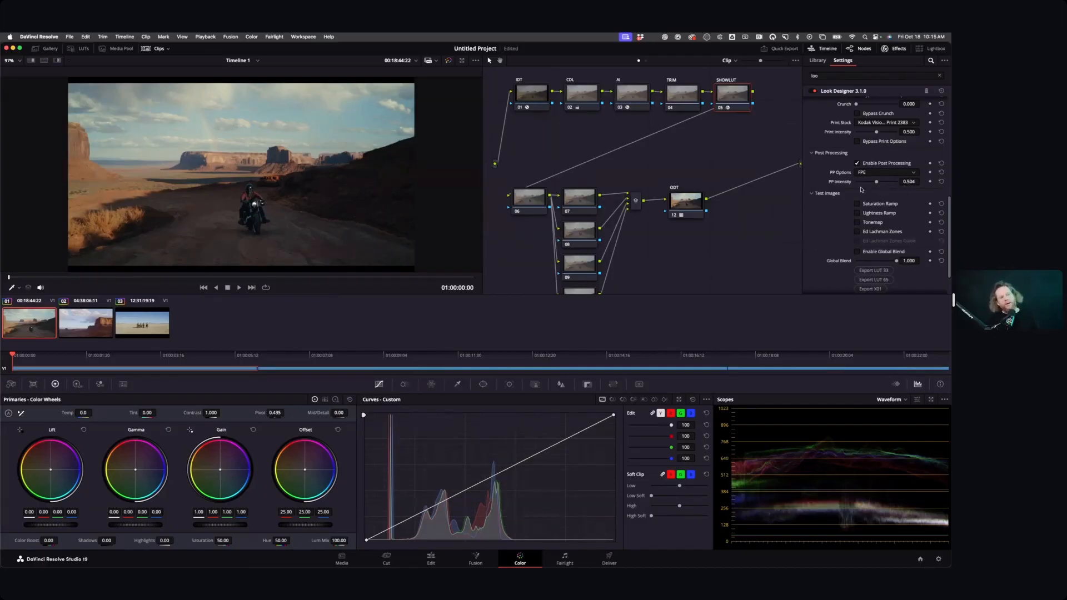
Set the post processing intensity to 0.523 and compare the image with the SHOWLUT node off and on.
left_click_drag(880, 183, 876, 185)
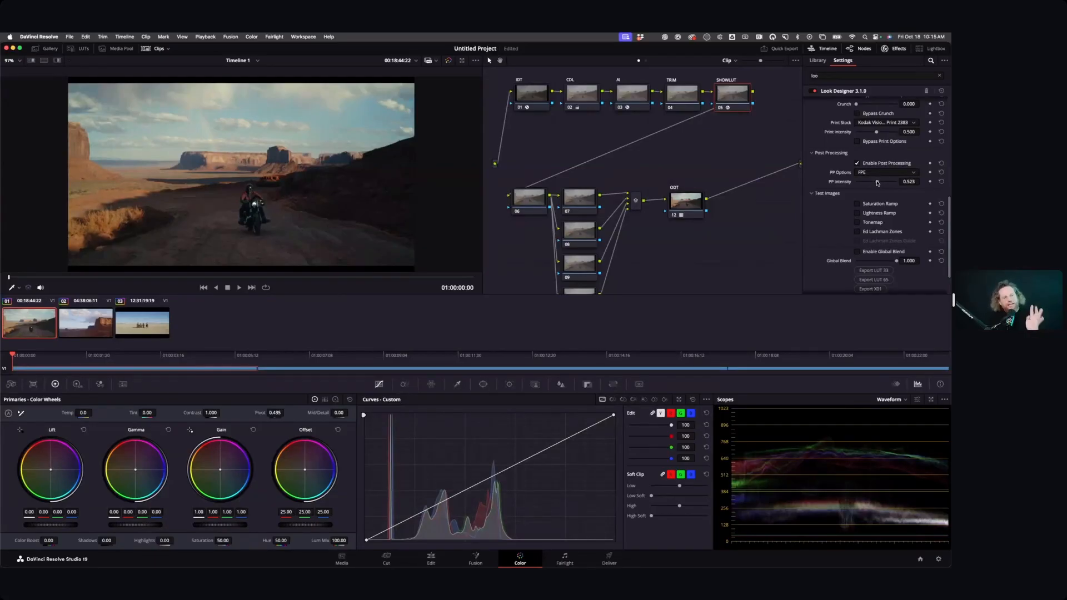
left_click(720, 108)
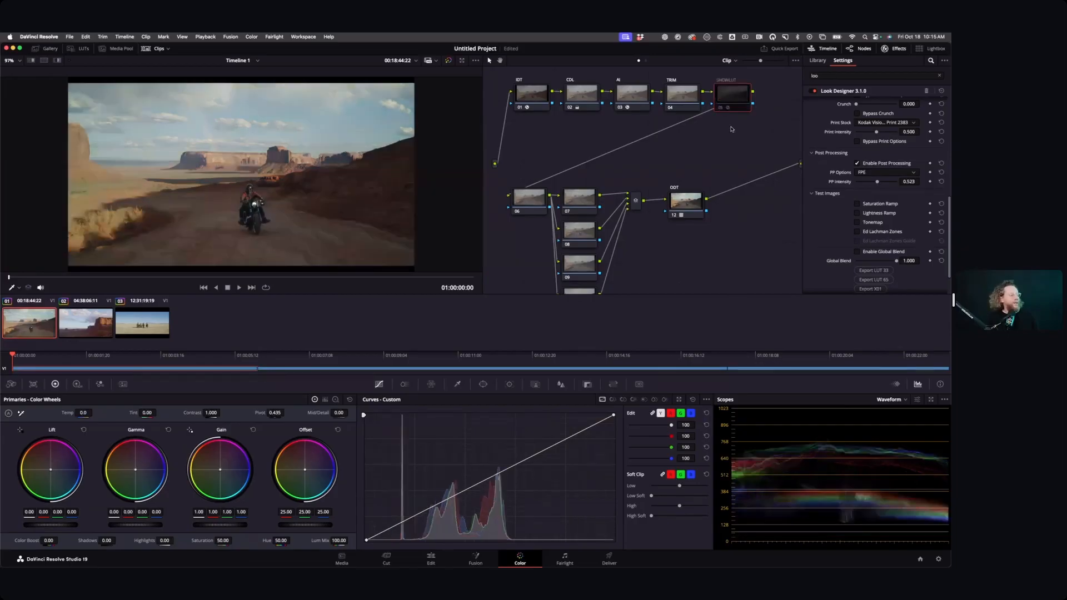
left_click(720, 108)
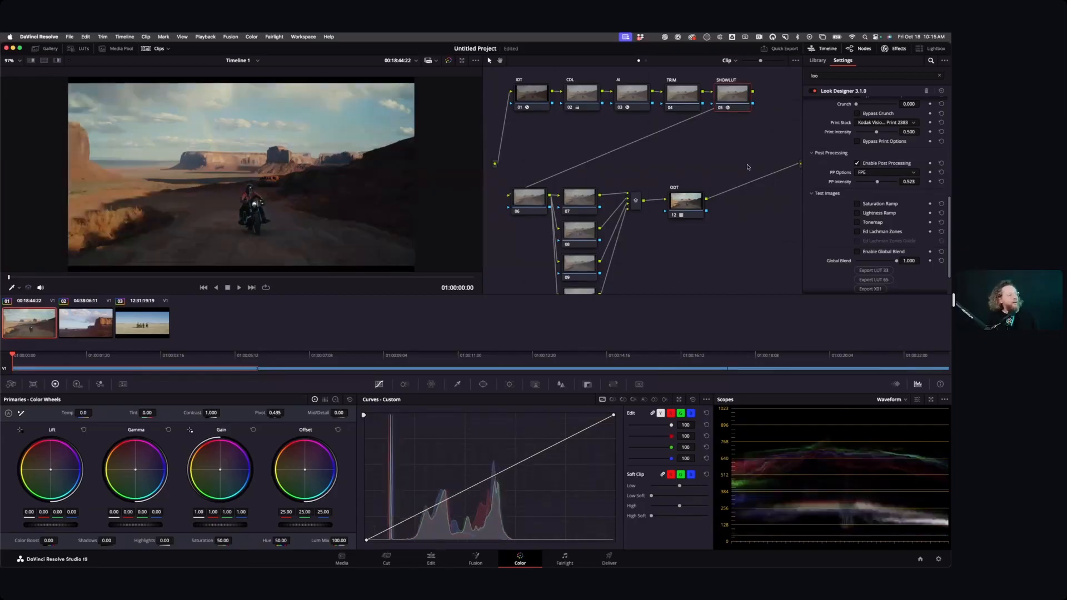
Copy the first clip's grade to the second and third clips and review each clip.
left_click(88, 323)
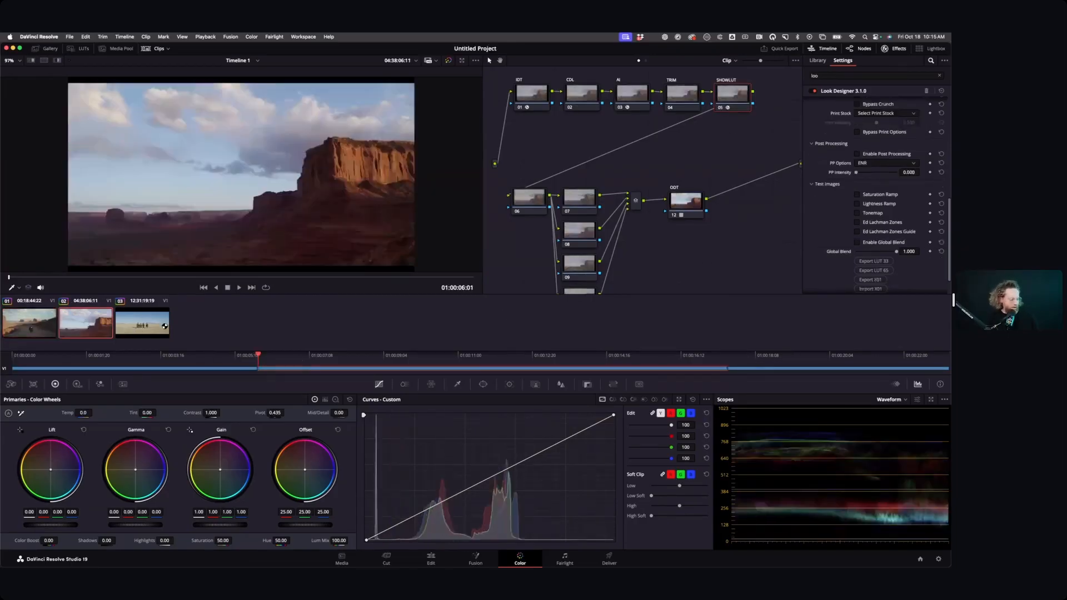
left_click(154, 327, "shift")
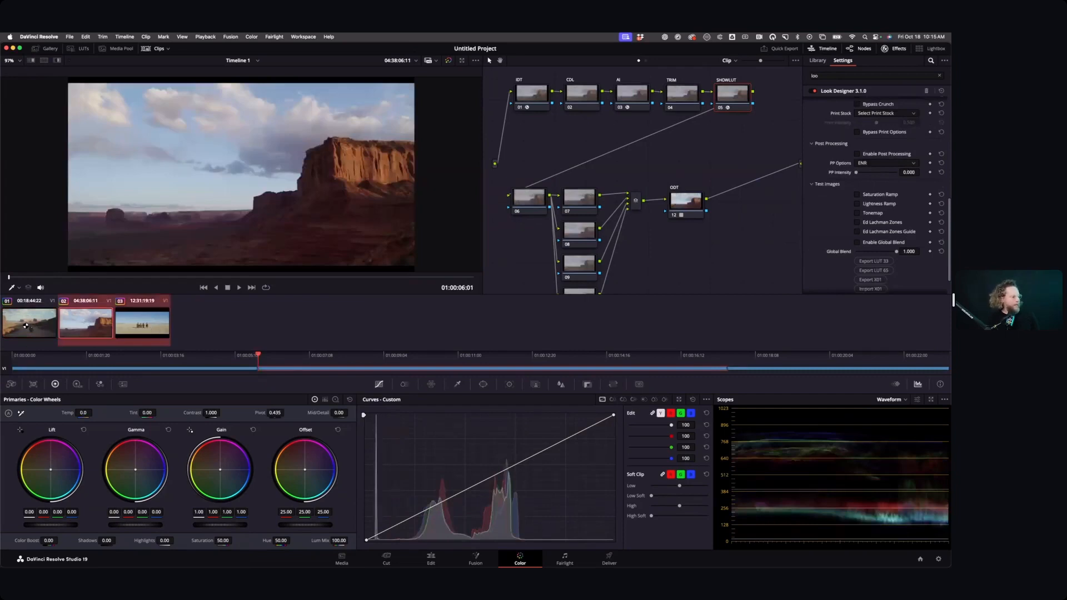
middle_click(26, 326)
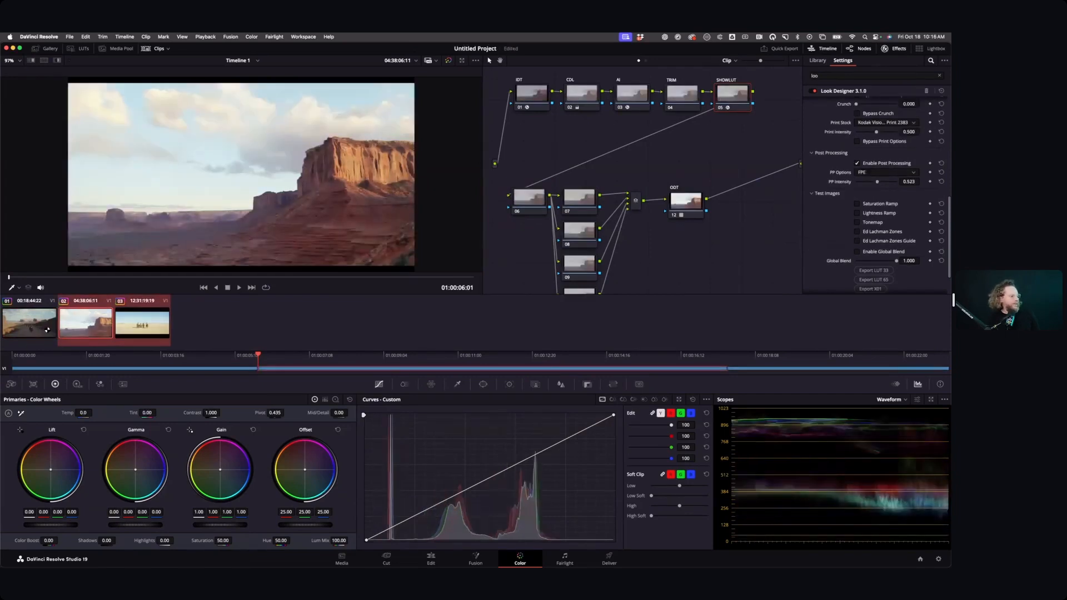
left_click(47, 329)
left_click(108, 330)
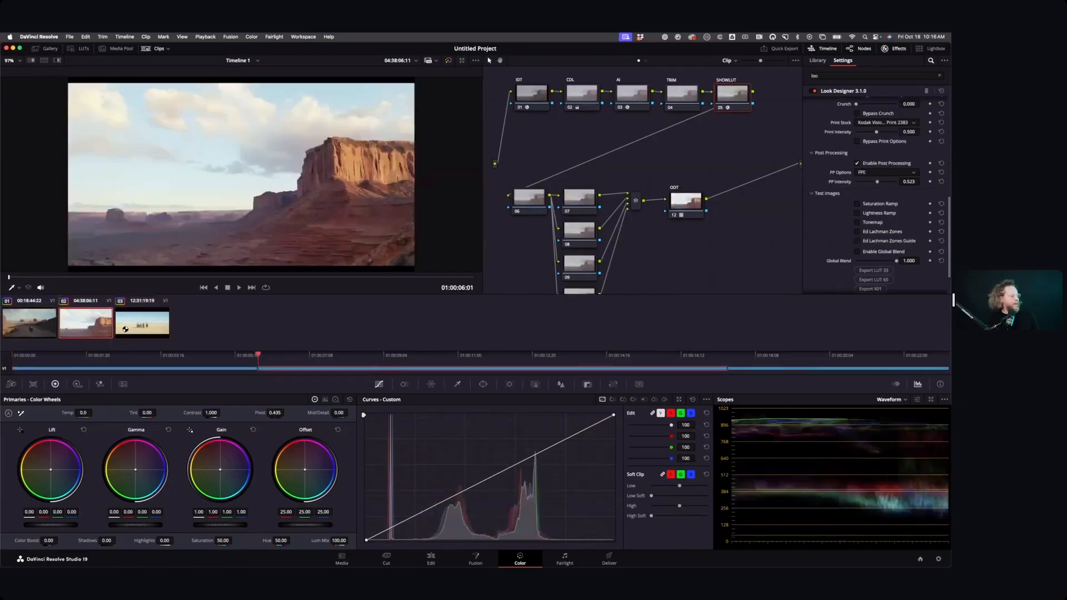
left_click(126, 329)
left_click(101, 322)
Enable the timeline-level false color node and lower the second clip's CDL node offset to 36.45 for all channels.
left_click(646, 61)
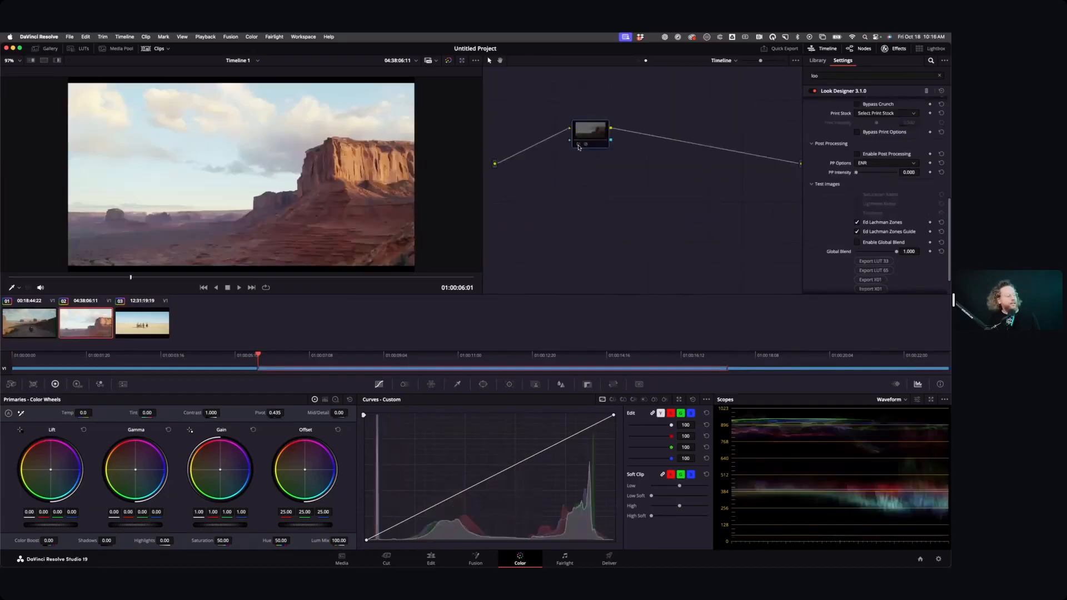
left_click(579, 145)
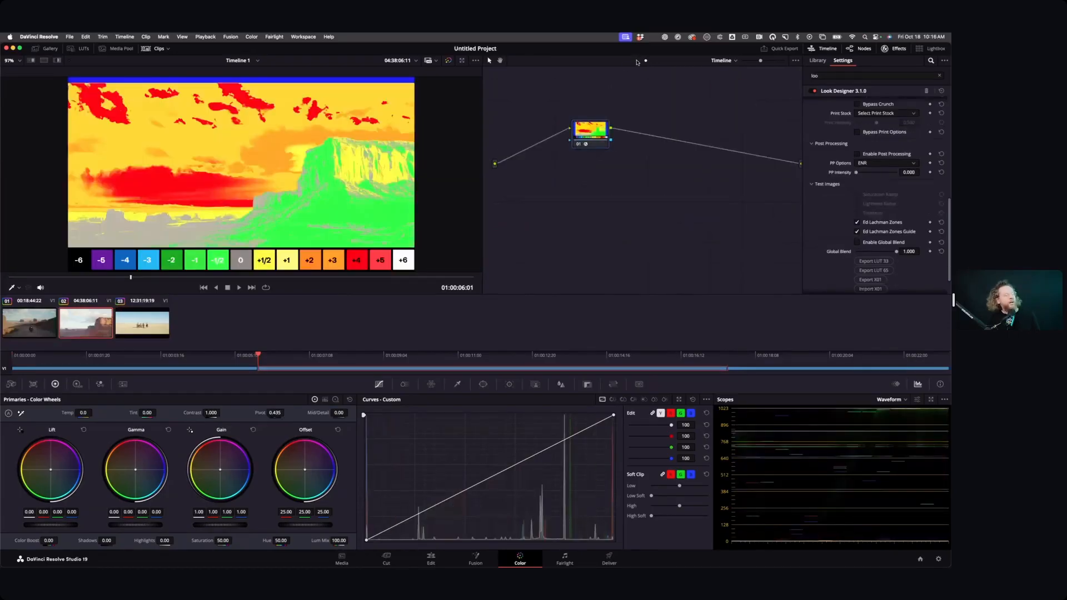
left_click(640, 61)
left_click(584, 98)
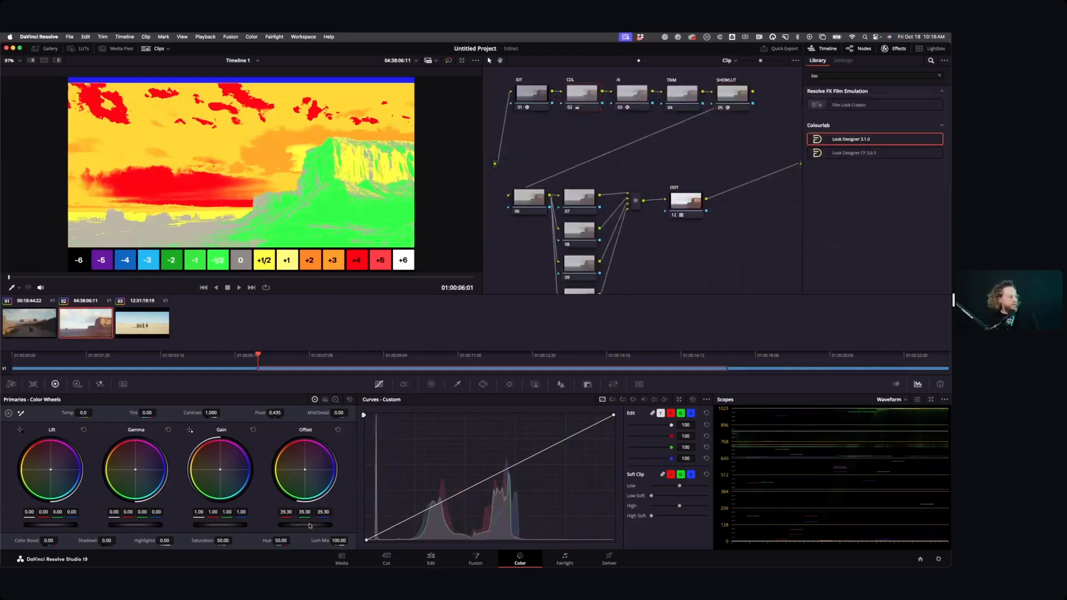
mouse_move(305, 525)
left_mouse_down()
mouse_move(277, 524)
mouse_move(287, 525)
left_mouse_up()
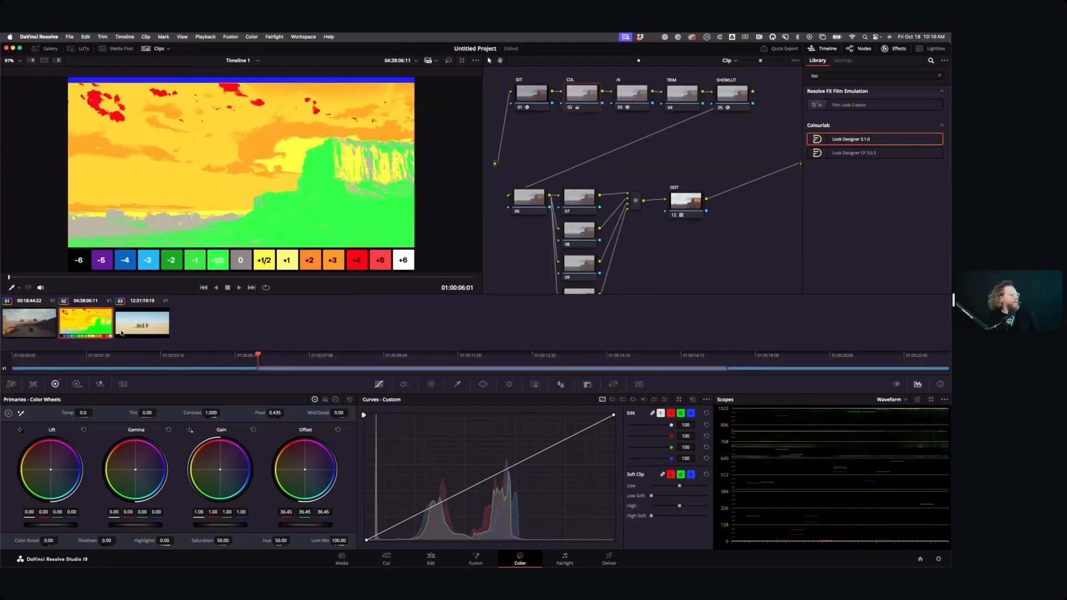
Lower the third clip's CDL node offset to 32.75 for all channels and inspect the riders' exposure in false color.
left_click(141, 325)
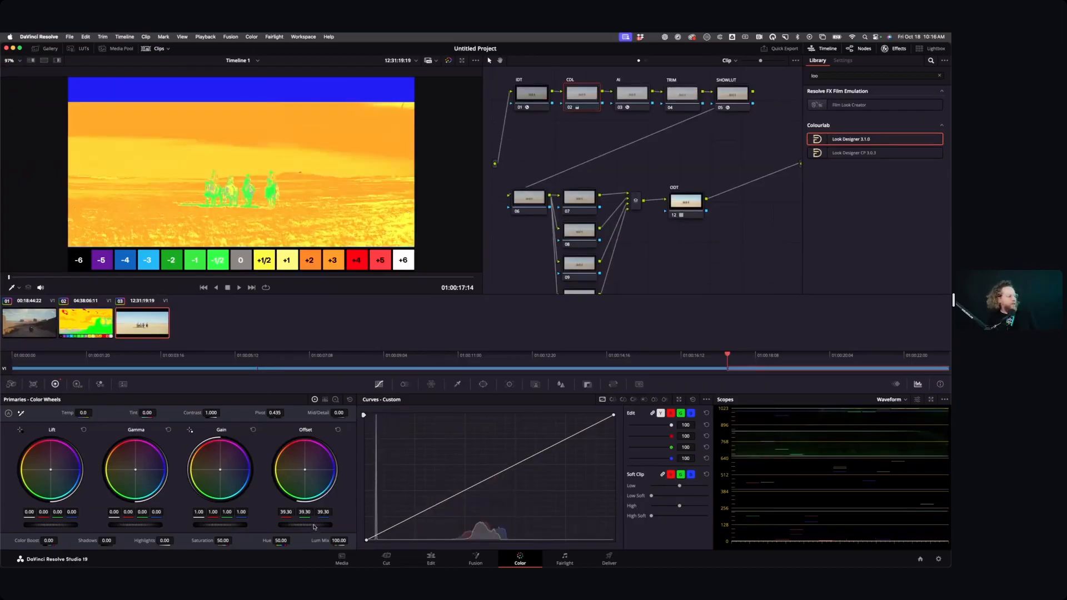
left_click_drag(305, 524, 272, 524)
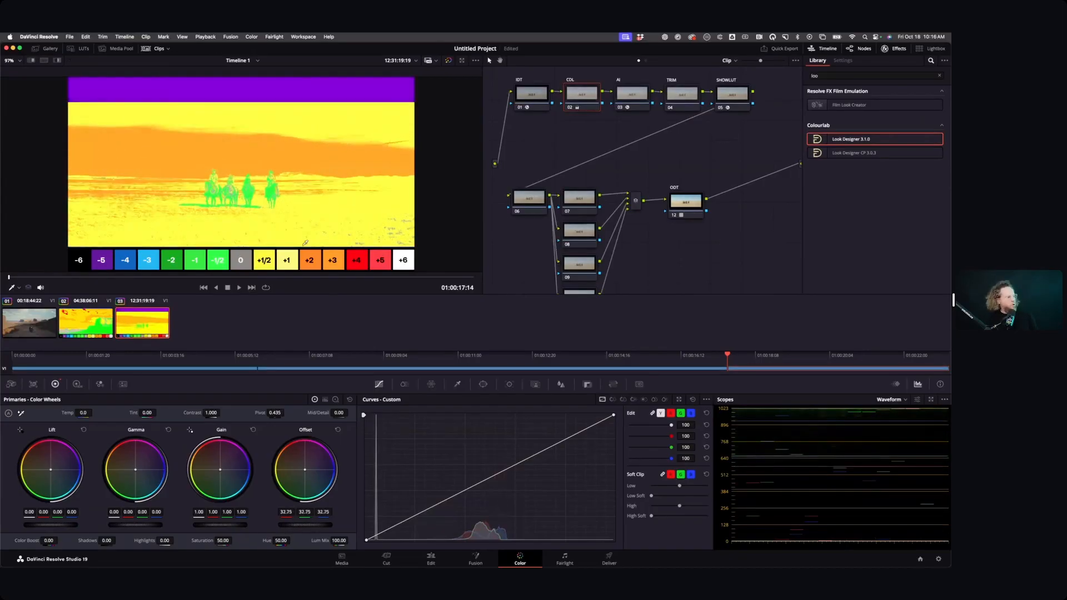
key("ctrl+alt+z")
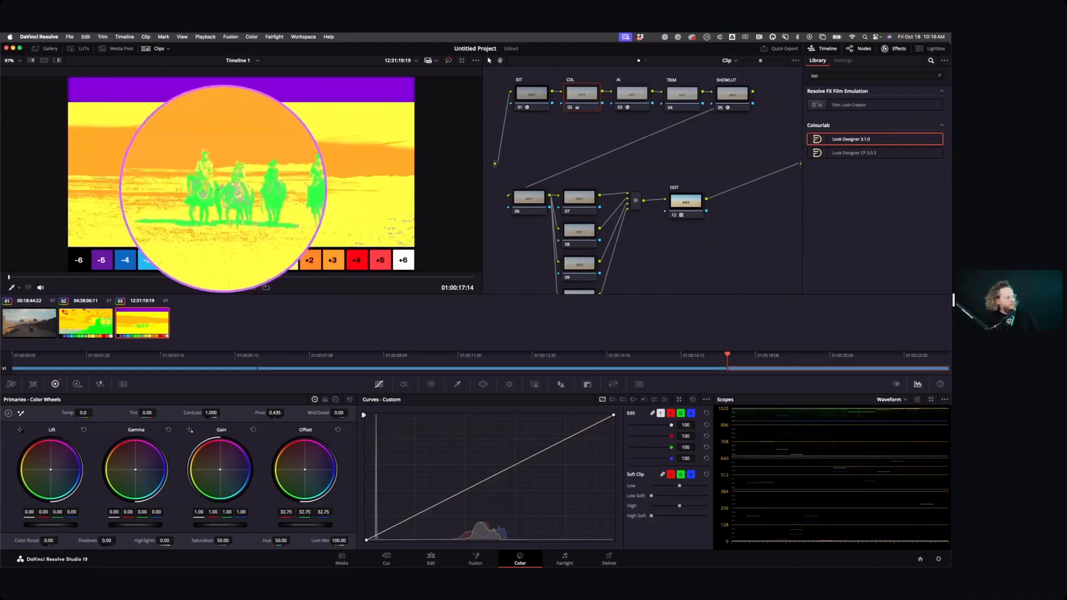
key("ctrl+alt+z")
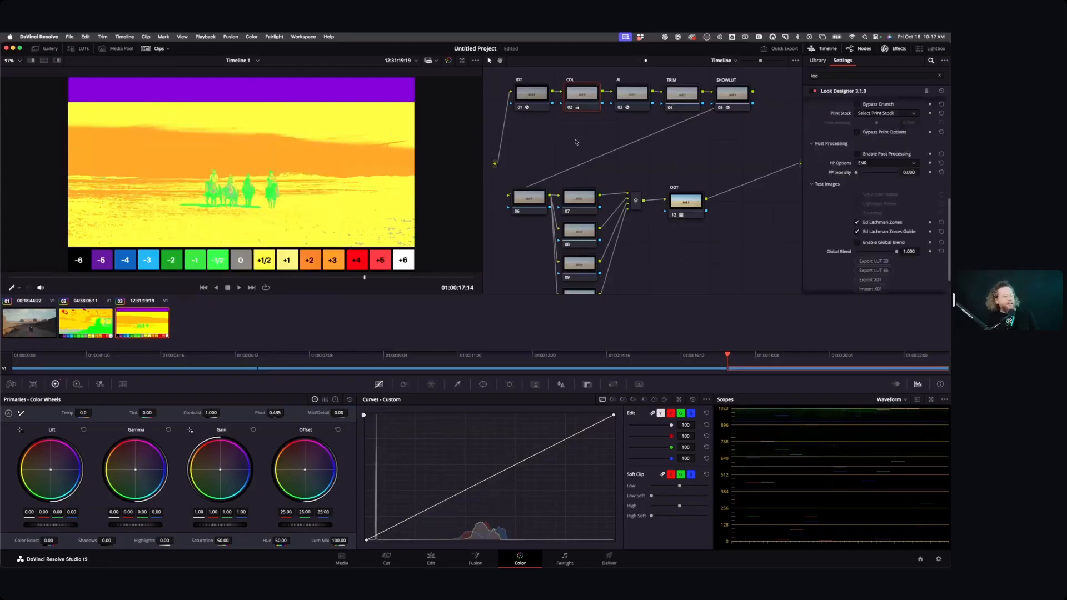
Disable the timeline-level false color node and compare the images of all three clips.
left_click(578, 144)
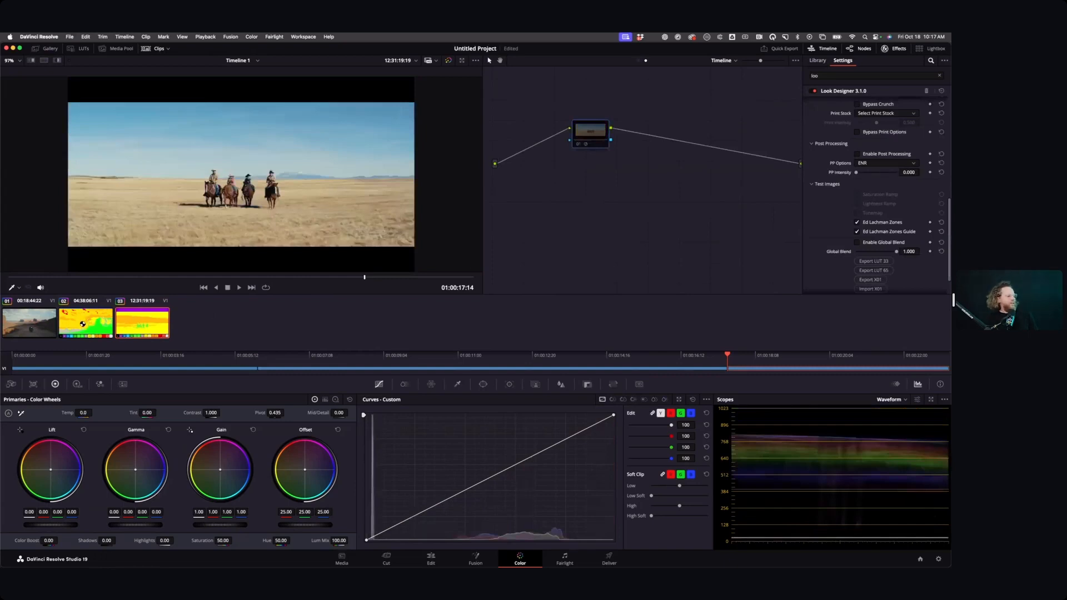
key("Home")
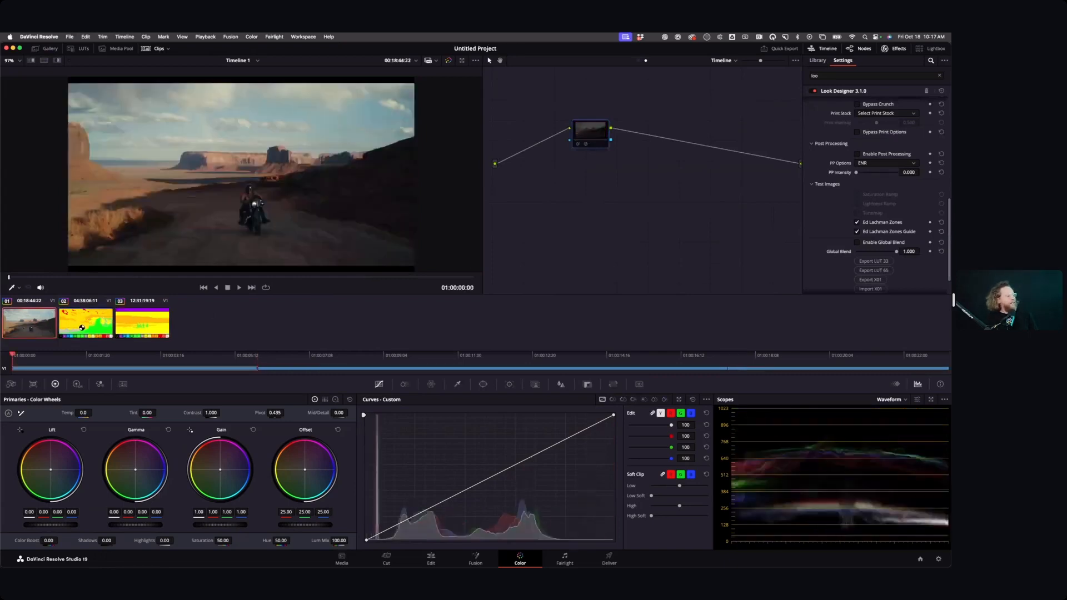
left_click(81, 326)
left_click(133, 324)
left_click(27, 327)
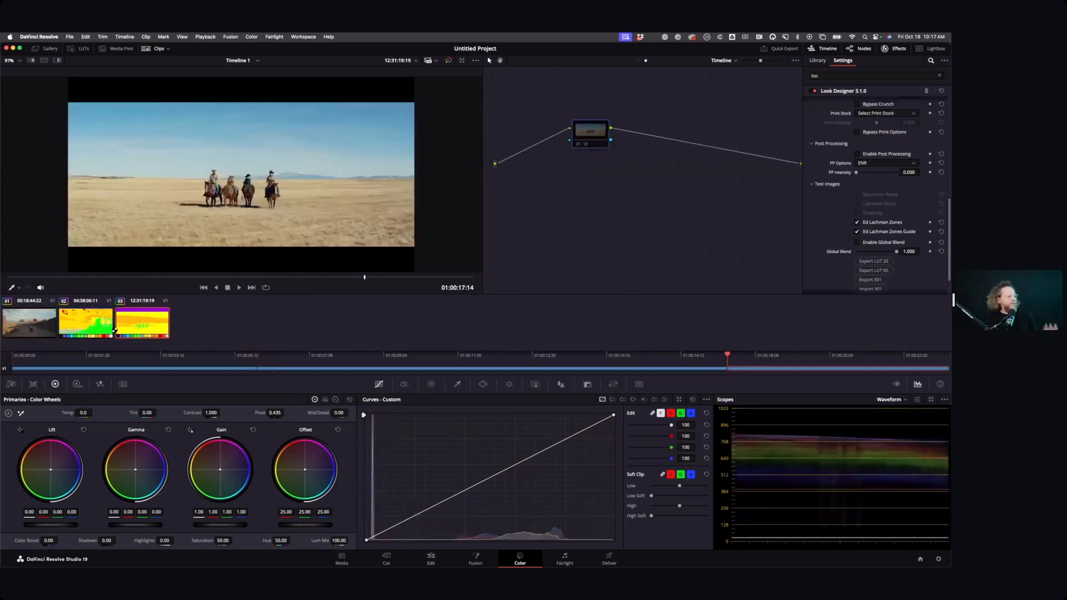
Save the first clip as the match reference in its AI node's Colourlab Ai effect and check the reference display.
left_click(638, 61)
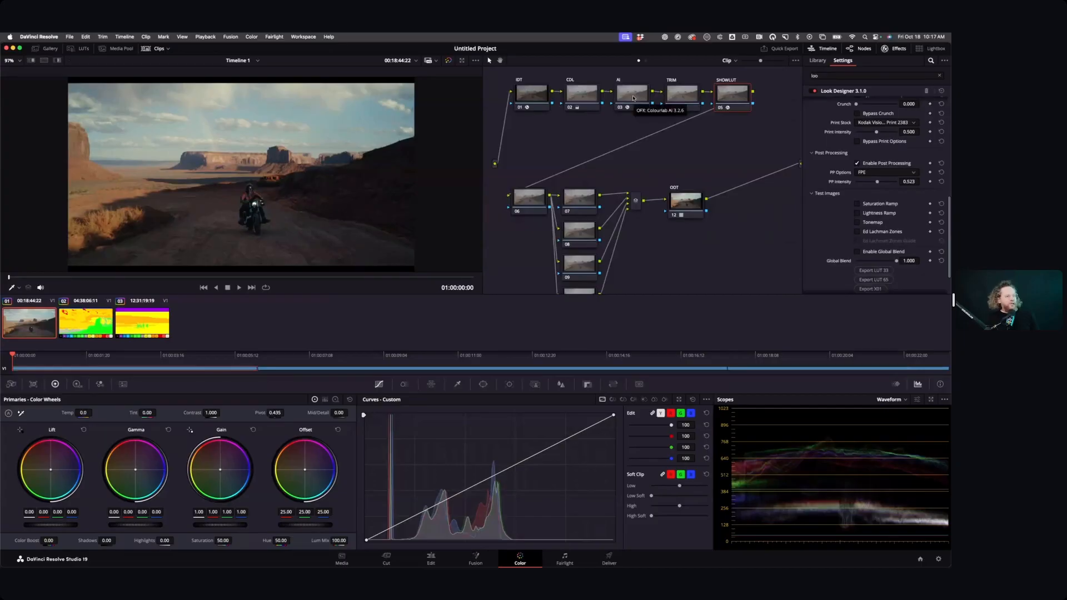
left_click(628, 96)
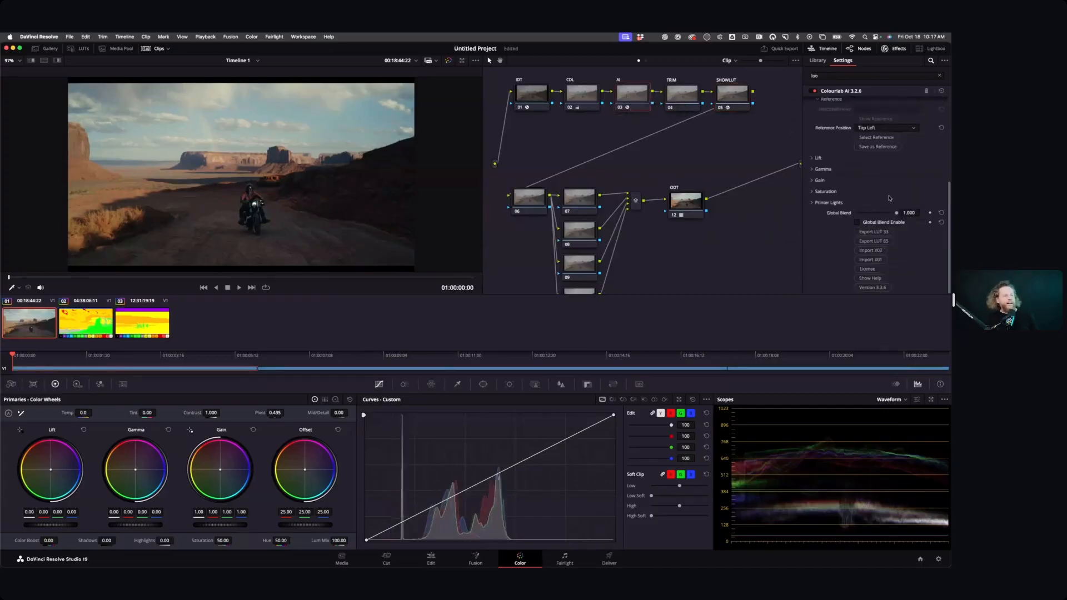
scroll(890, 194, "up", 2)
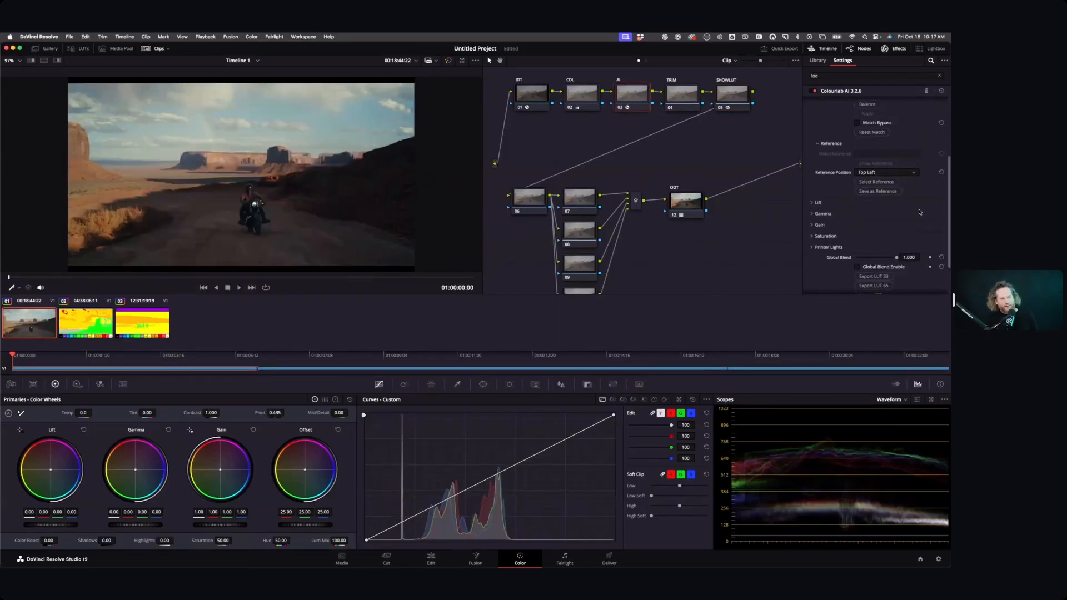
left_click(879, 194)
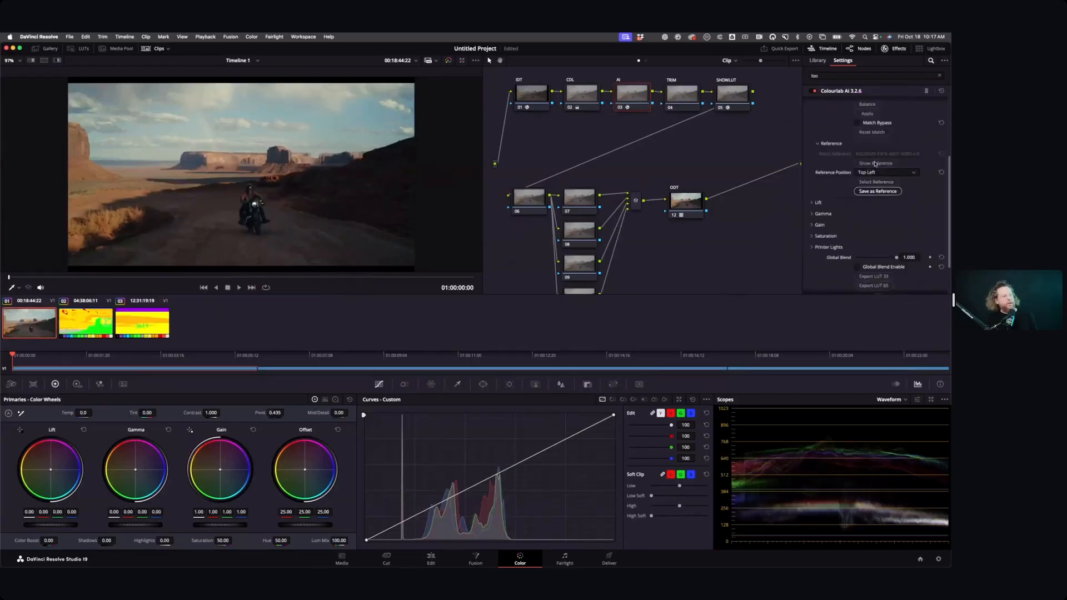
left_click(875, 164)
left_click(875, 164)
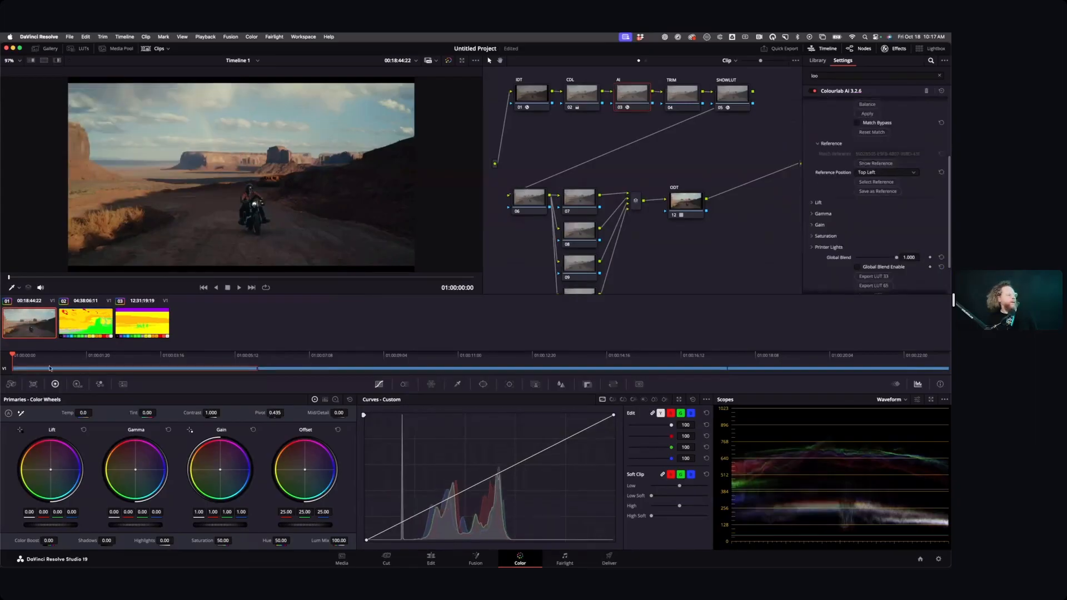
Match the second clip to the saved reference with Colourlab Ai on its AI node.
left_click(97, 323)
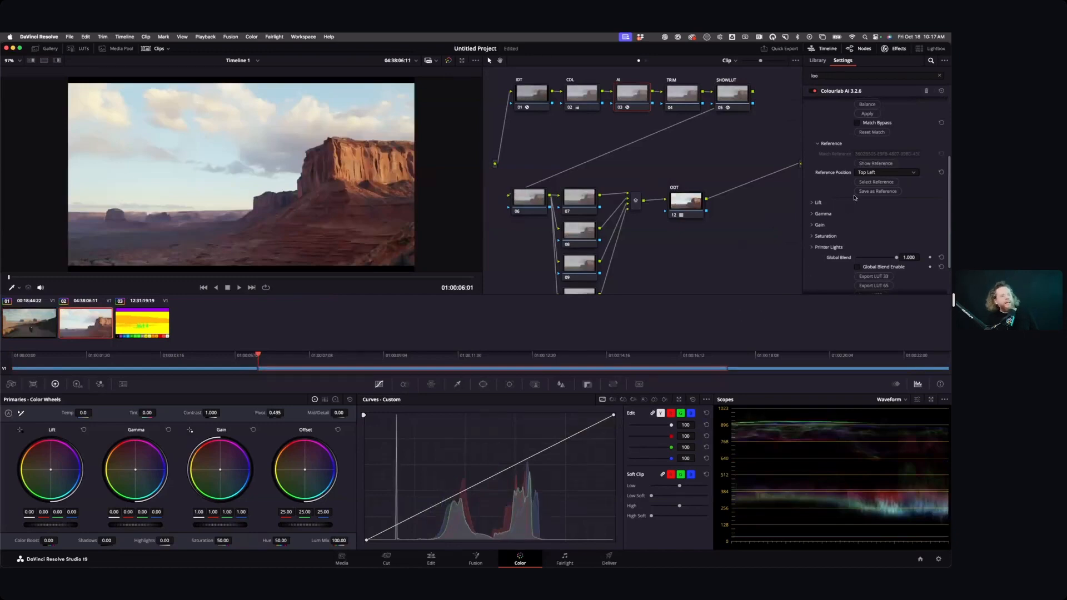
scroll(911, 140, "up", 2)
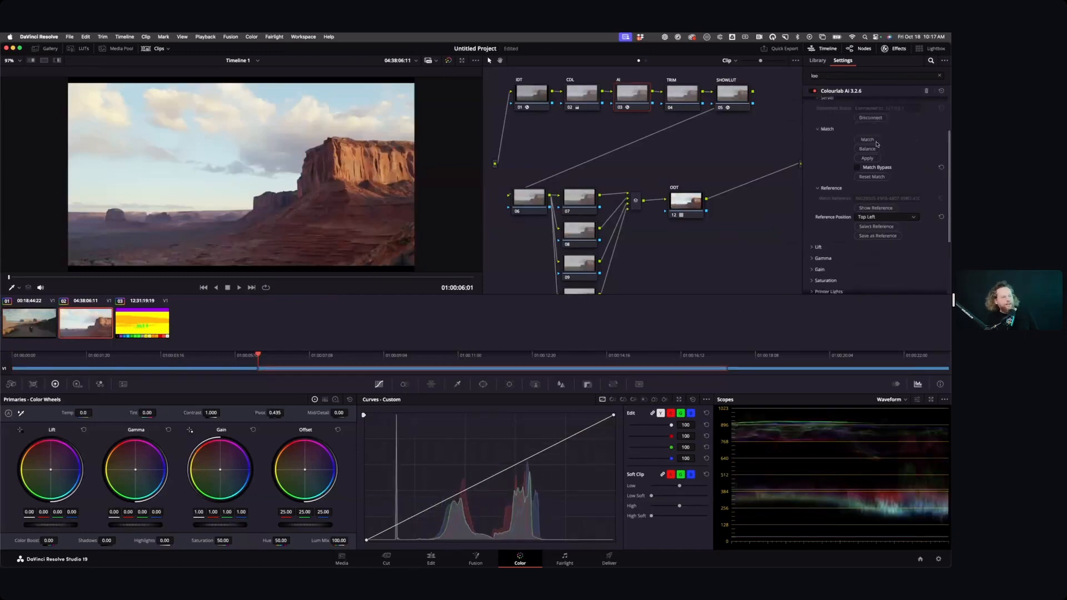
left_click(861, 140)
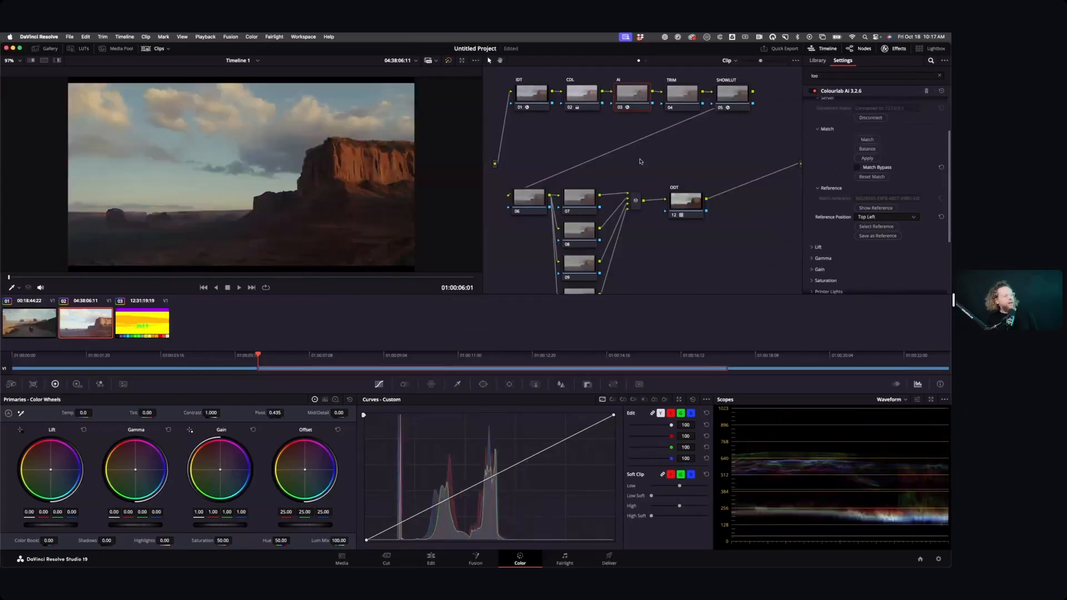
Overlay the reference on the second clip, compare the match with the AI node off and on, and hide the reference.
left_click(875, 207)
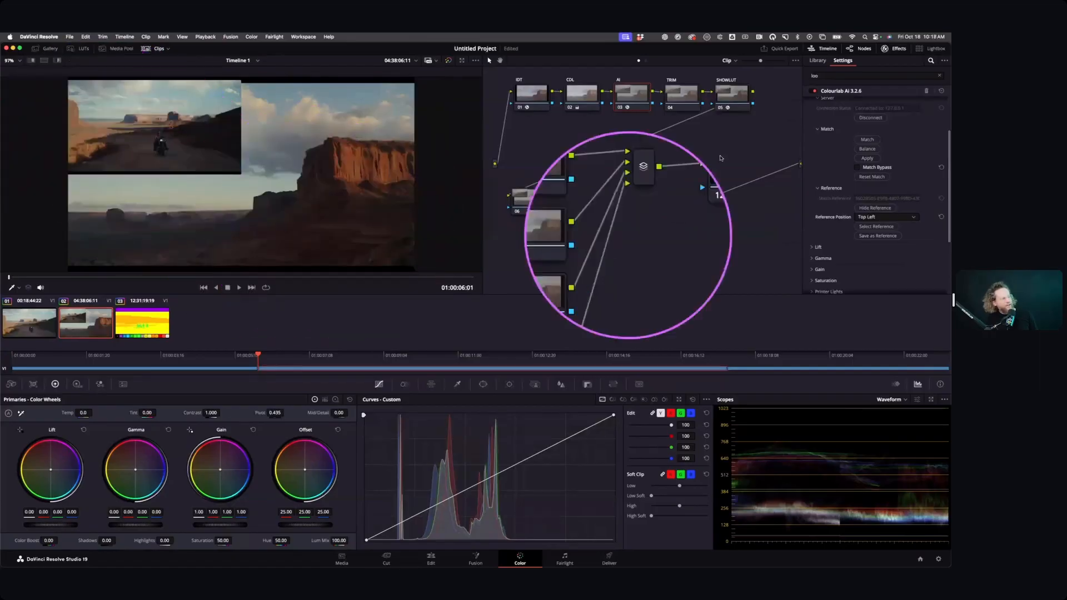
left_click(620, 108)
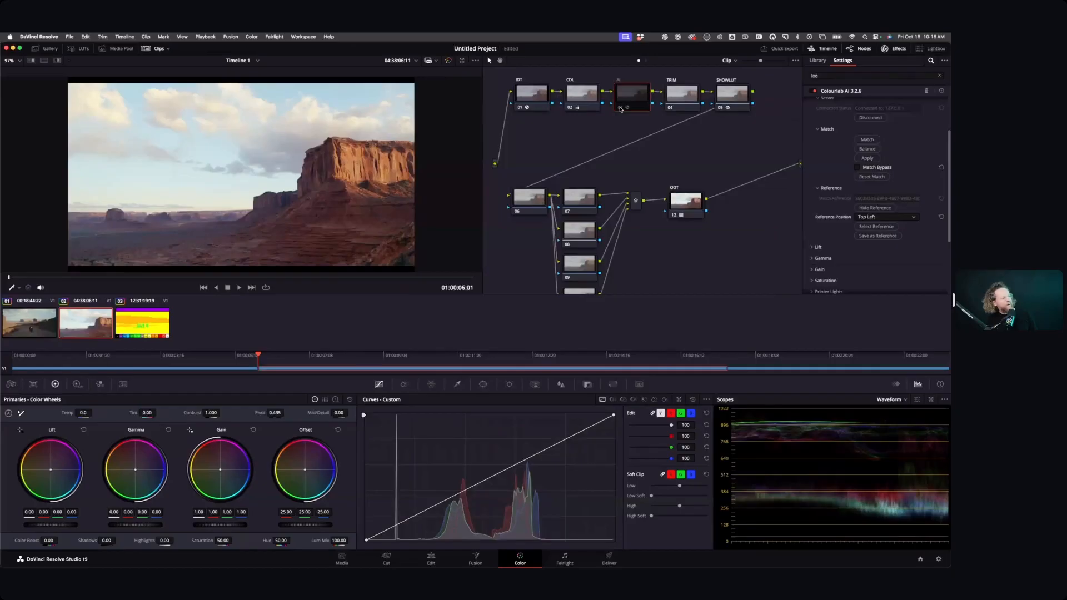
left_click(620, 108)
left_click(620, 108)
left_click(620, 108)
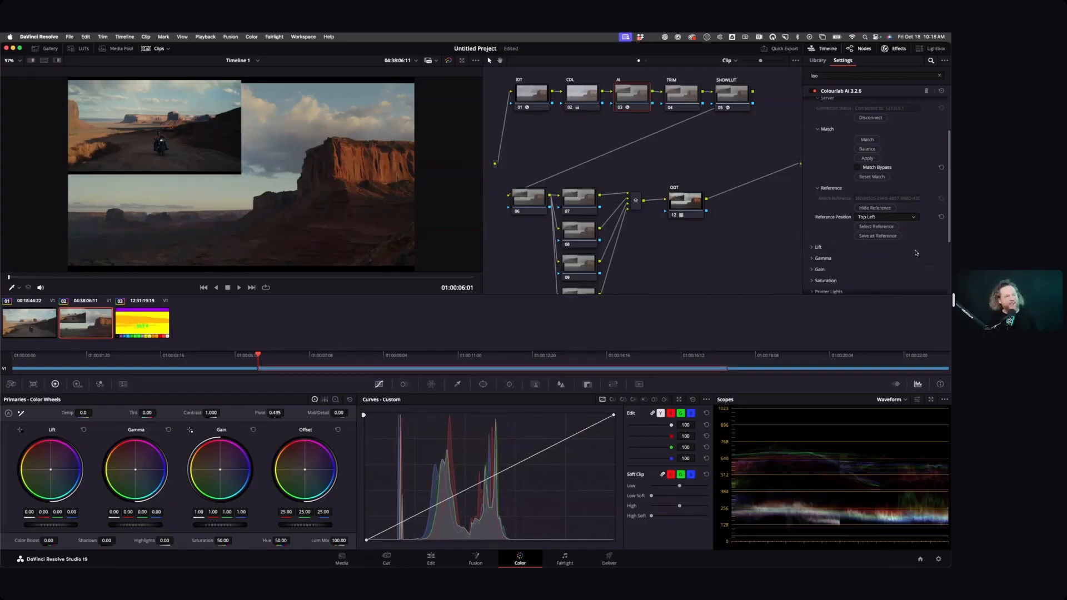
left_click(880, 210)
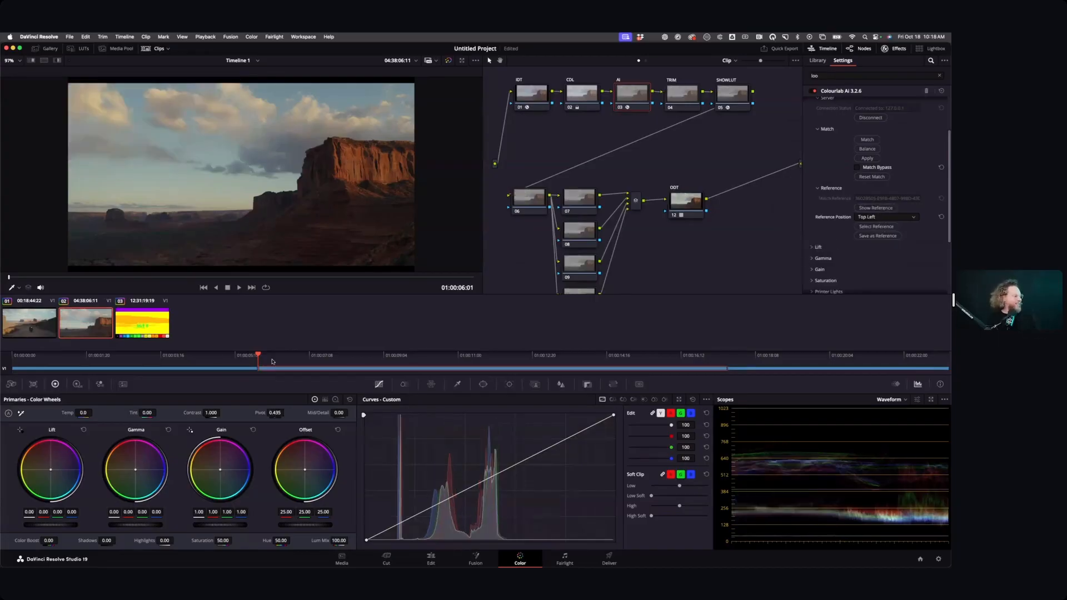
Match the third clip to the saved reference with the overlay shown, hide the overlay, and compare it with the other clips.
left_click(149, 328)
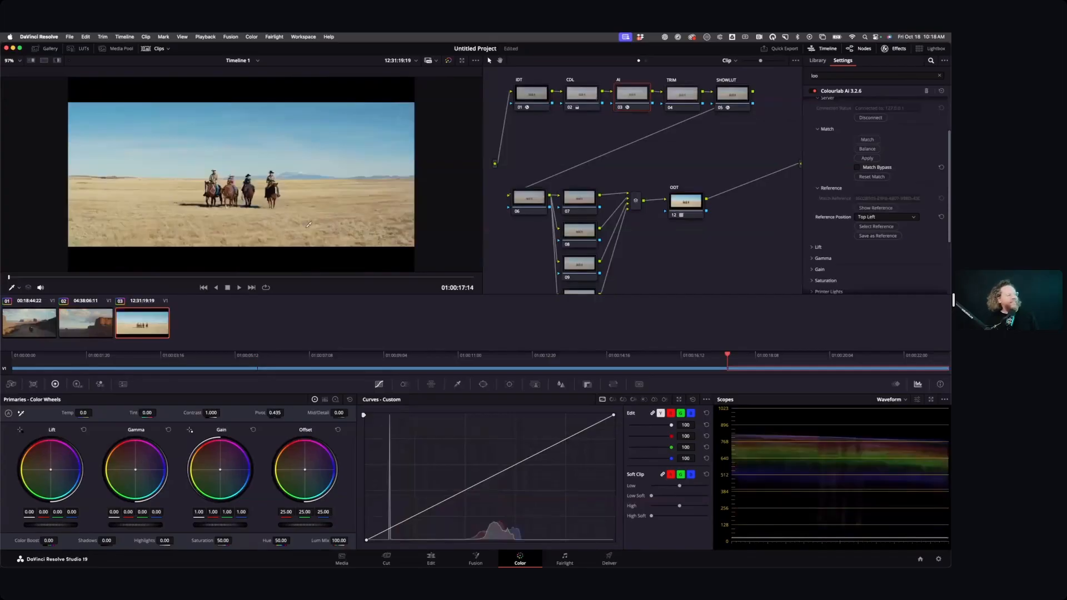
left_click(881, 209)
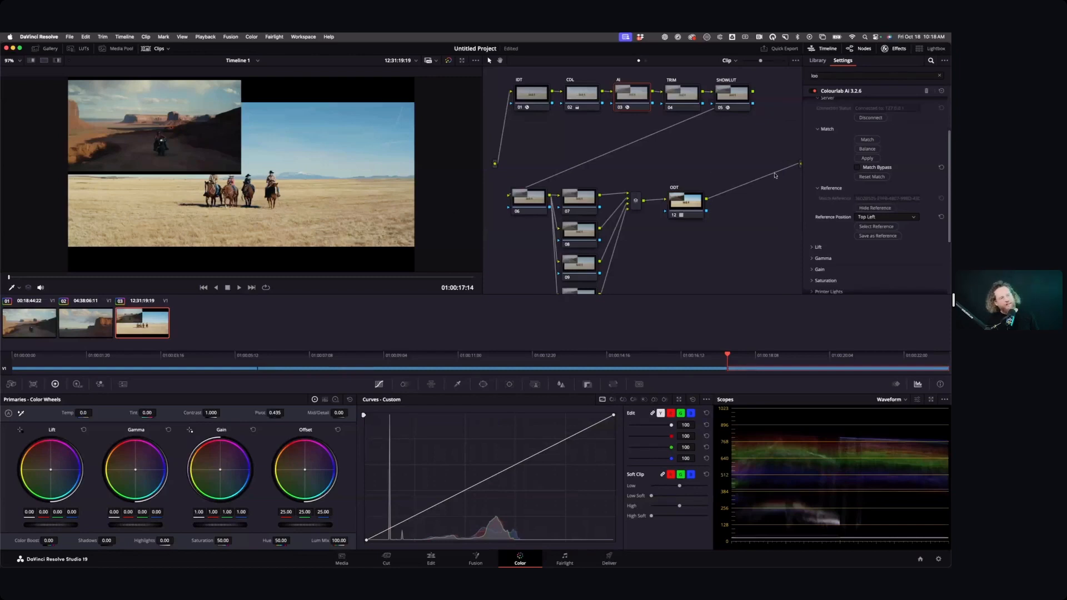
left_click(869, 140)
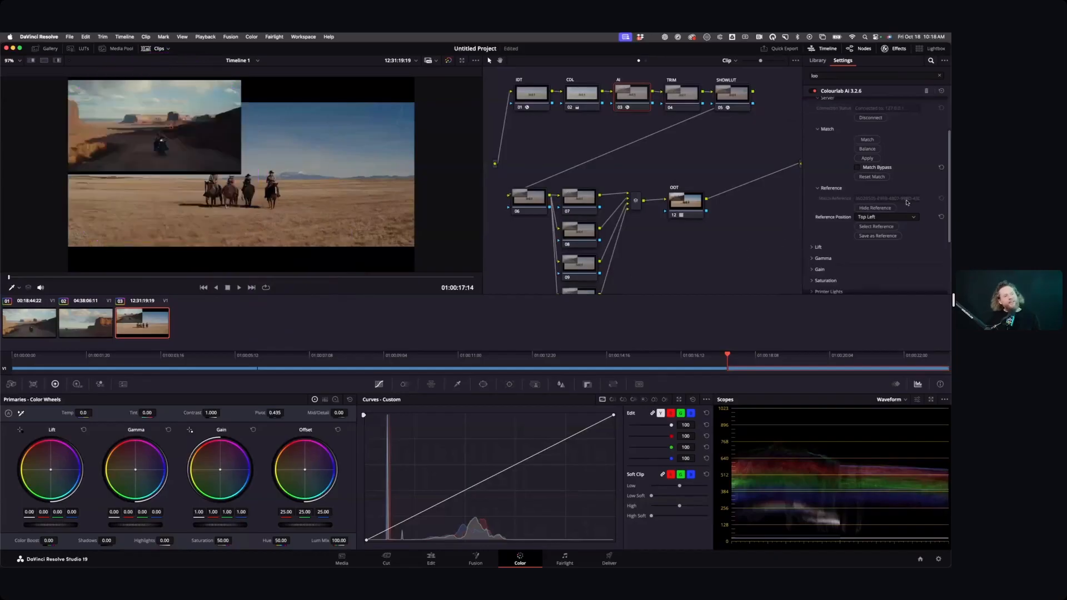
left_click(868, 209)
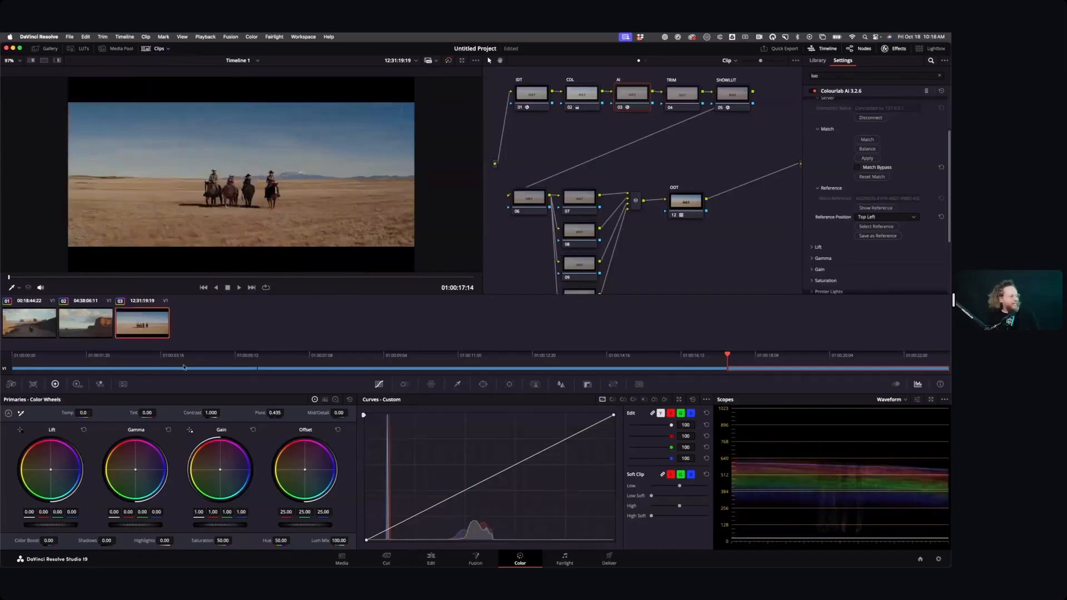
left_click(91, 328)
left_click(45, 328)
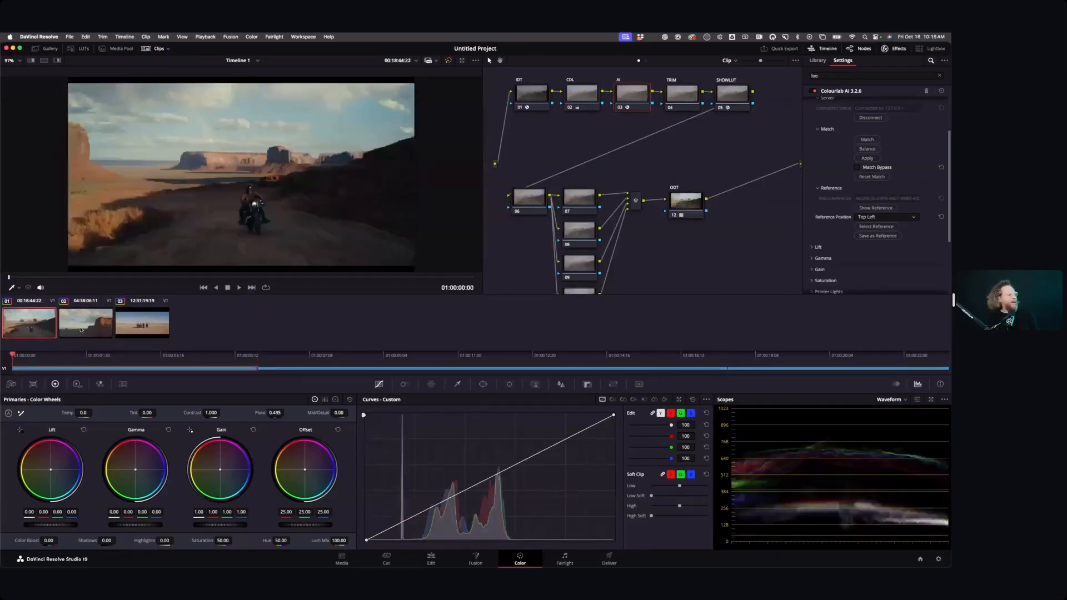
Flip through the three clips to compare the match, returning to the first clip.
key("Down")
key("Down")
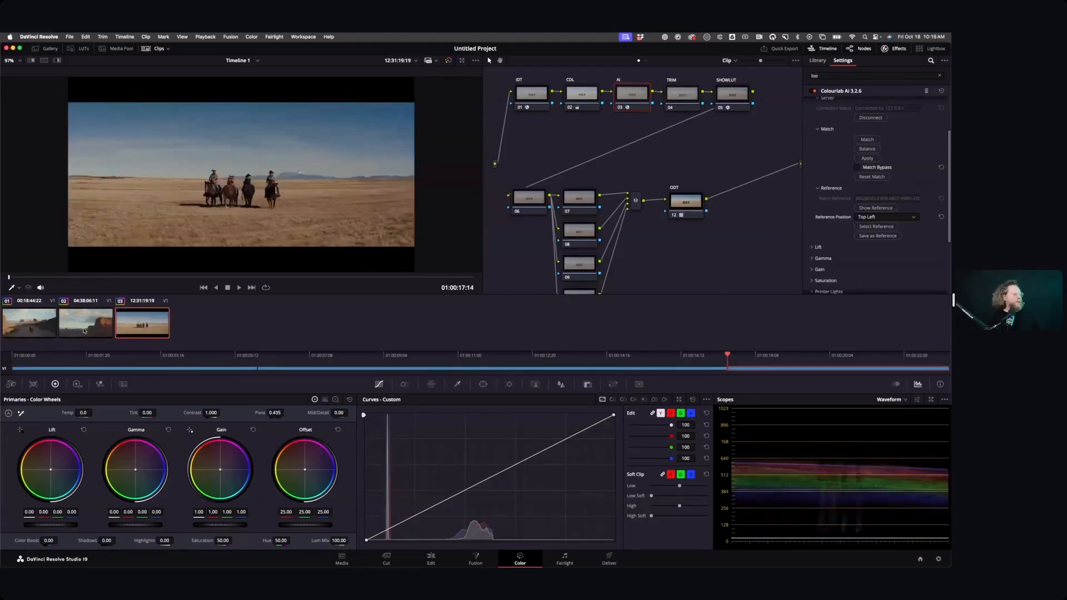
left_click(42, 336)
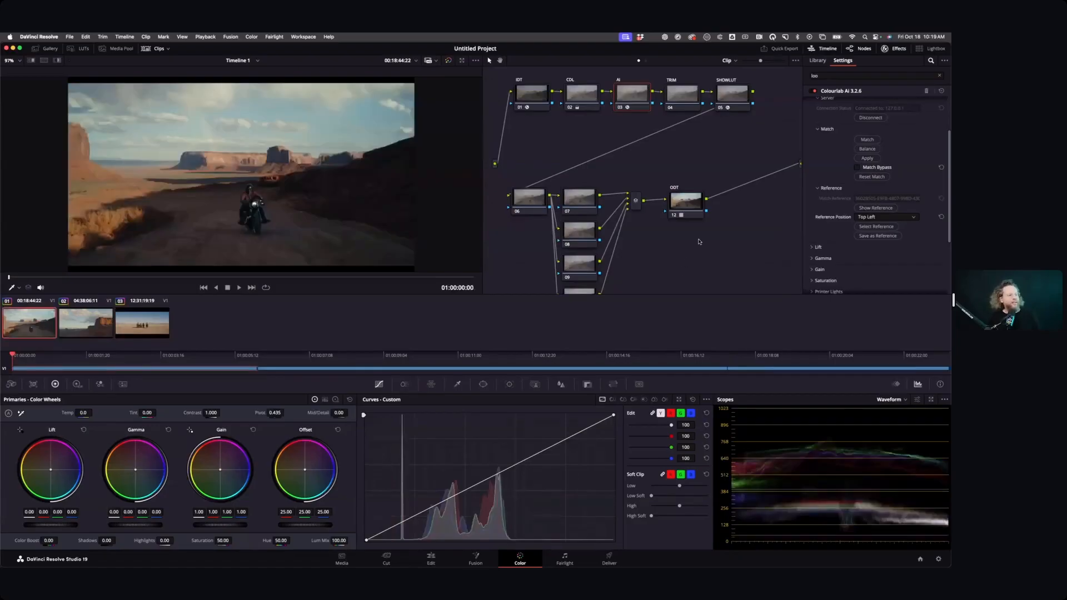
Add an inverted elliptical window to the first clip's node 07, covering most of the frame, with size 56.83, aspect 75.29 and softness 8.83.
scroll(698, 238, "down", 3)
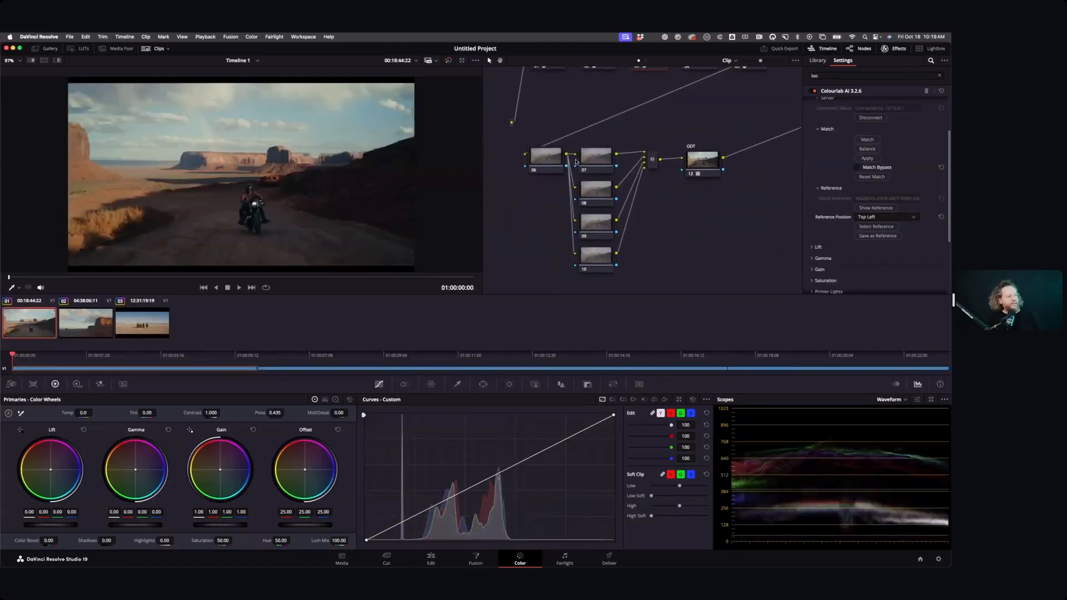
left_click(591, 159)
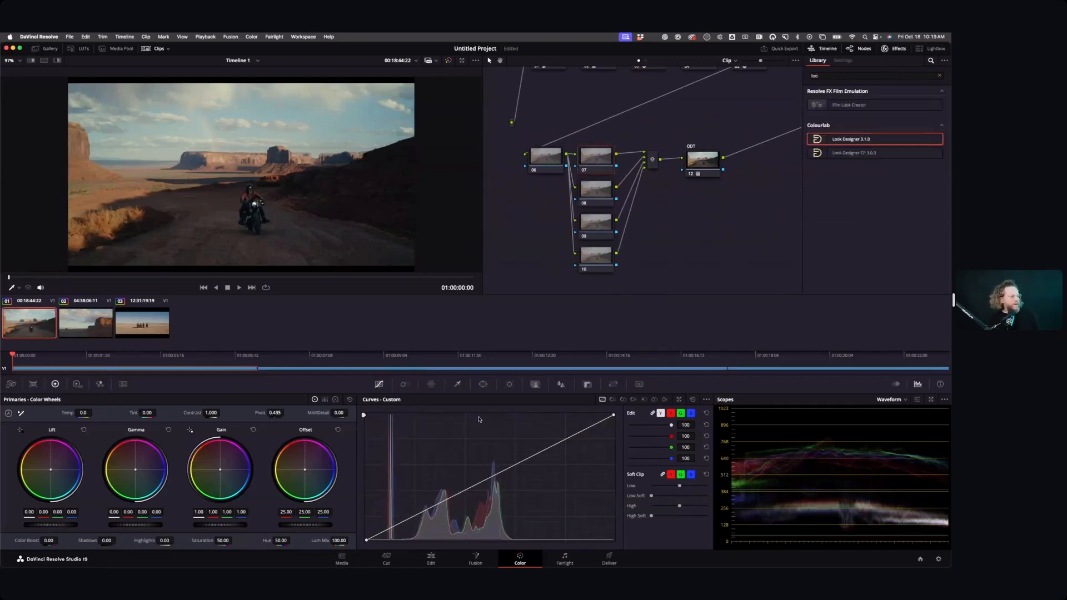
left_click(484, 385)
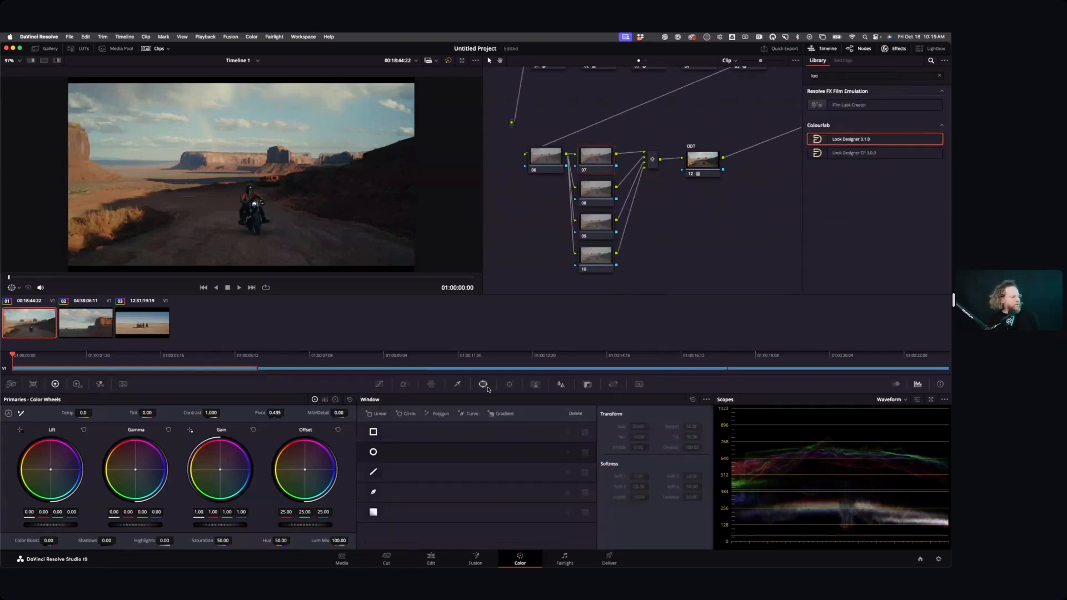
left_click(374, 452)
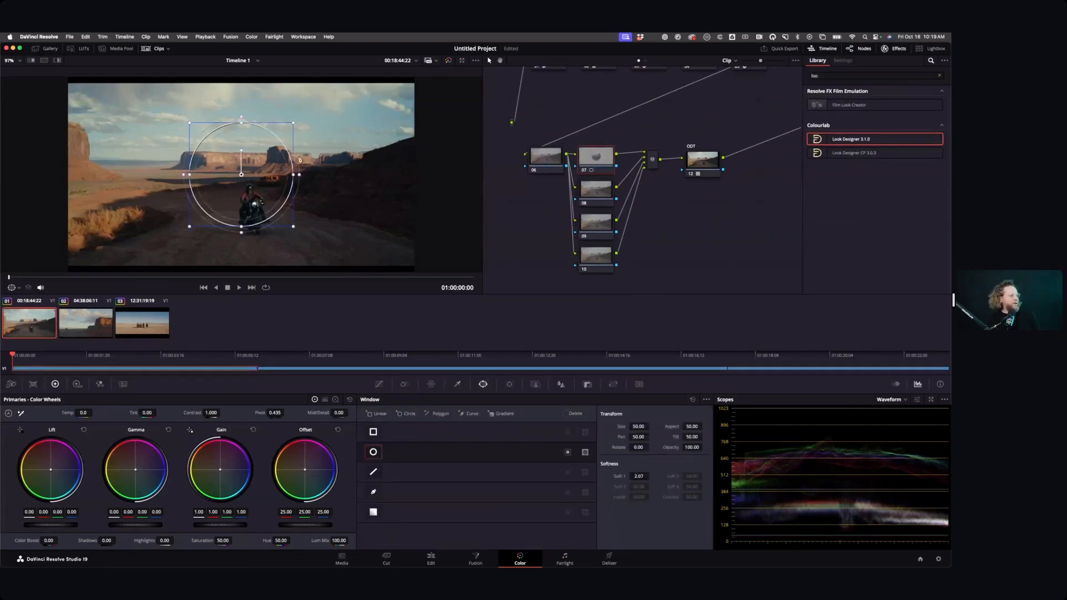
left_click_drag(294, 174, 360, 177)
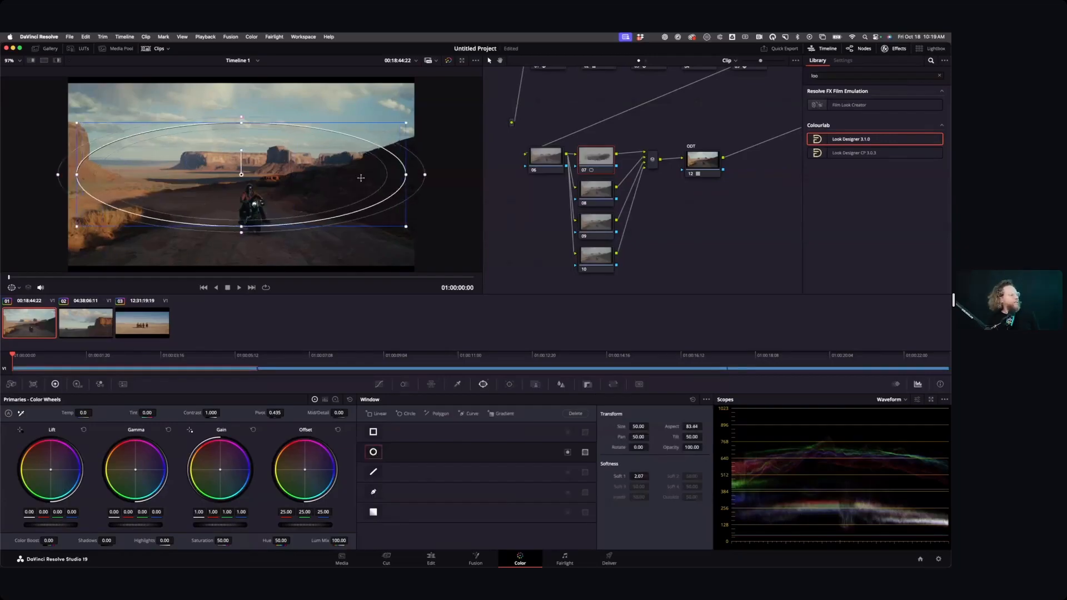
left_click_drag(242, 122, 236, 87)
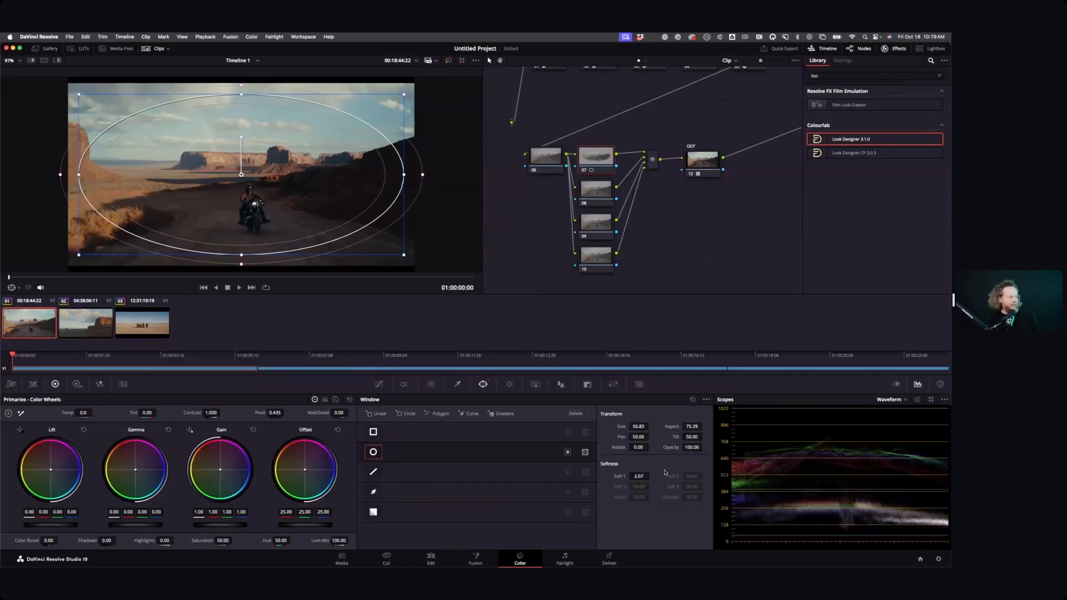
mouse_move(639, 476)
left_mouse_down()
mouse_move(655, 476)
mouse_move(620, 472)
left_mouse_up()
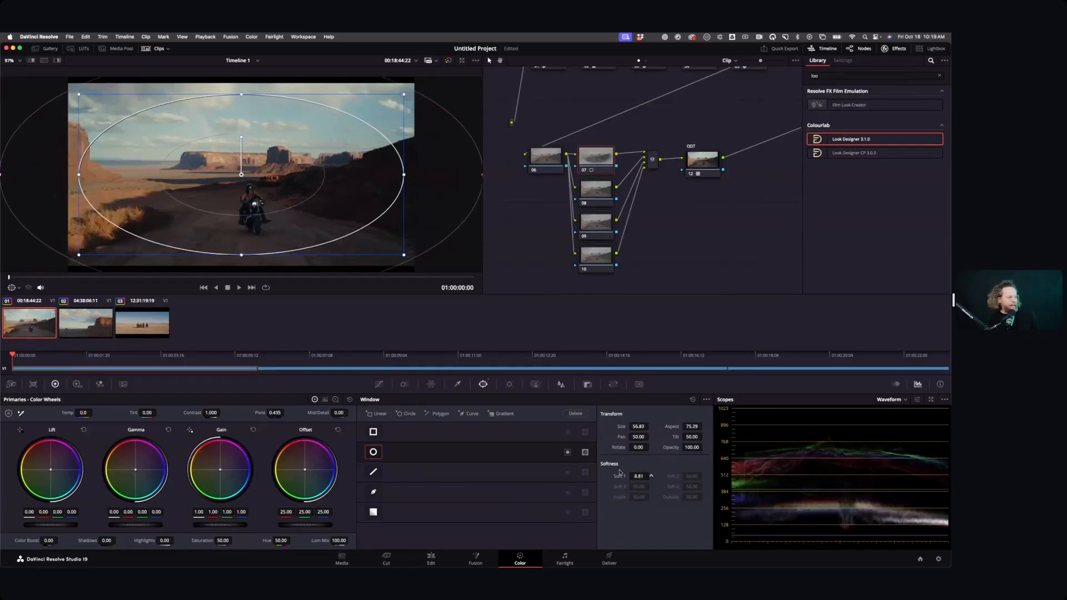
left_click(567, 451)
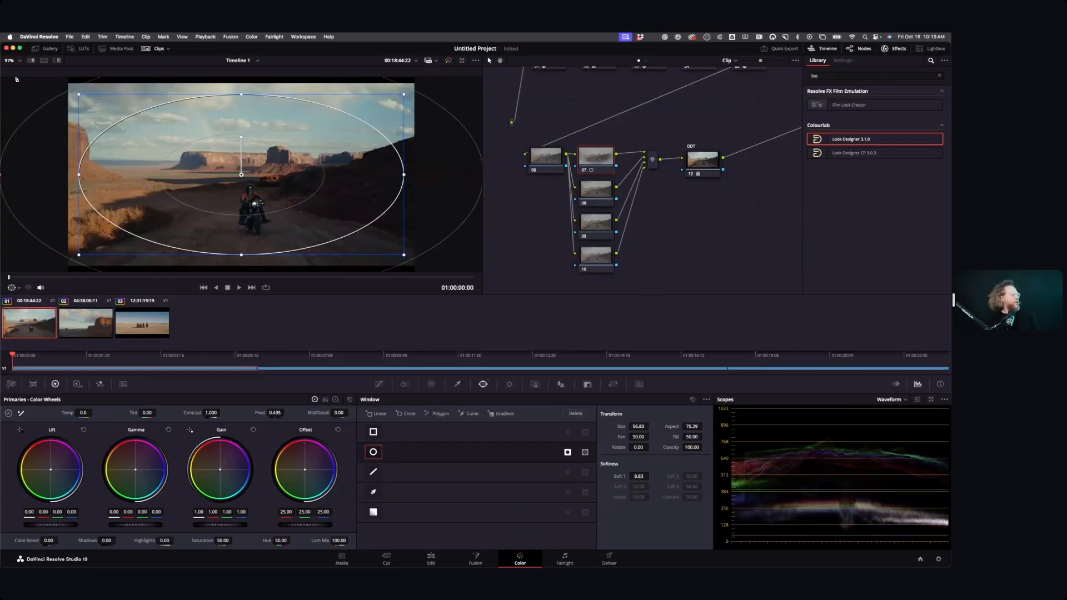
Preview the vignette mask on node 07 with highlight, and darken the frame edges with gamma -0.01 and gain 0.97.
left_click(57, 60)
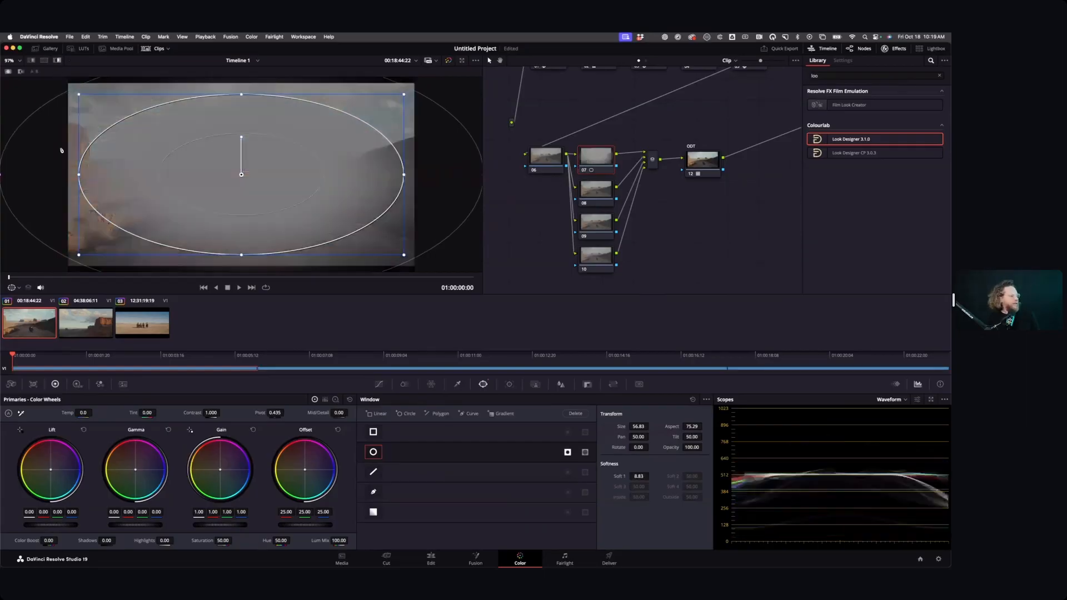
left_click(57, 61)
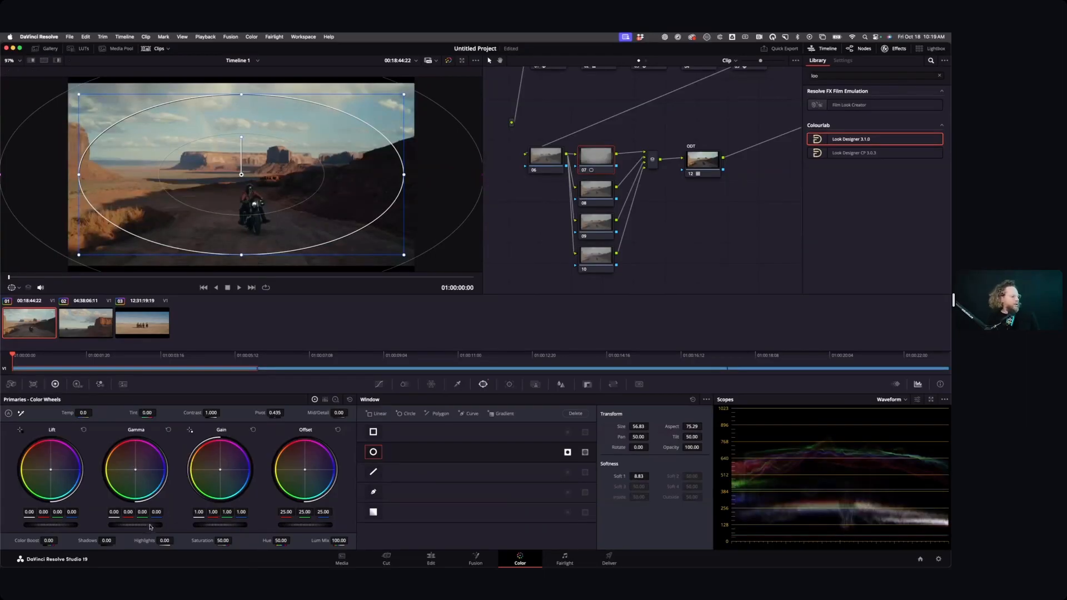
left_click_drag(156, 525, 151, 527)
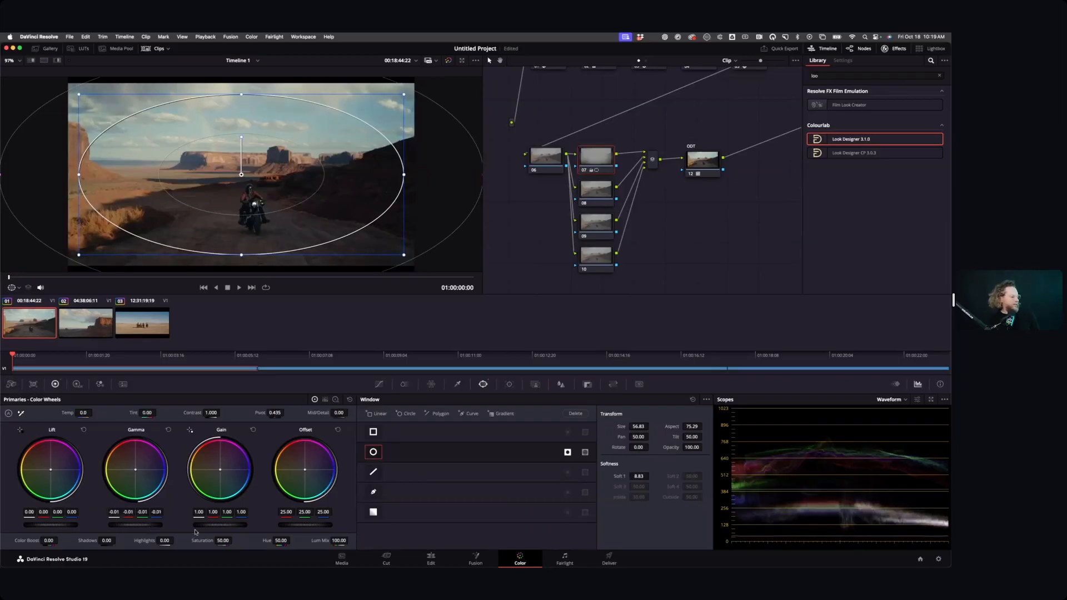
left_click_drag(244, 525, 241, 526)
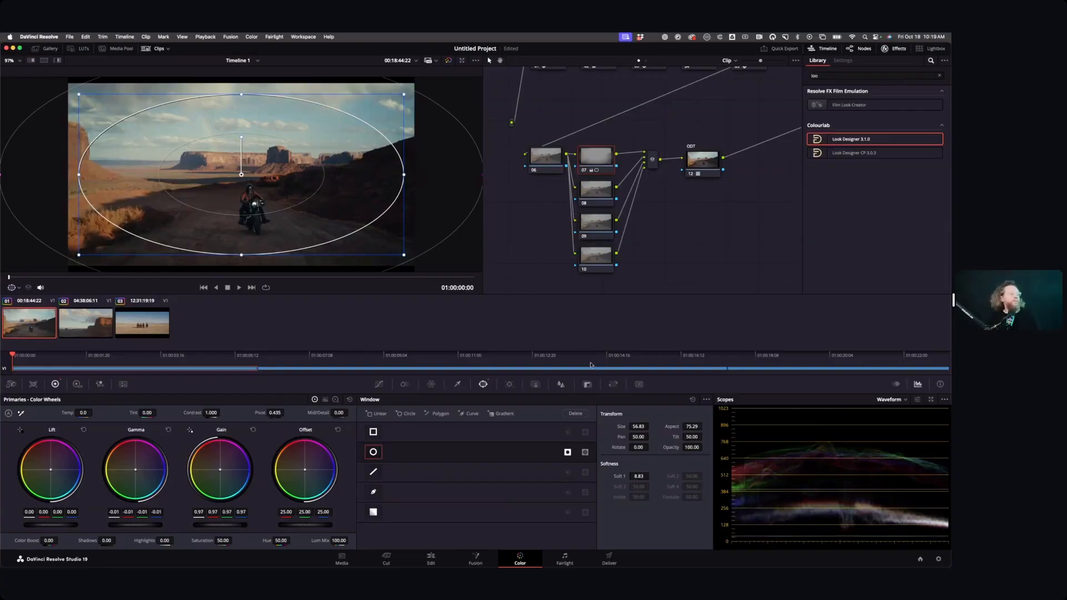
Add a circular window over the motorcyclist on node 08 with softness 18.85, and raise its gamma to 0.02.
left_click(600, 204)
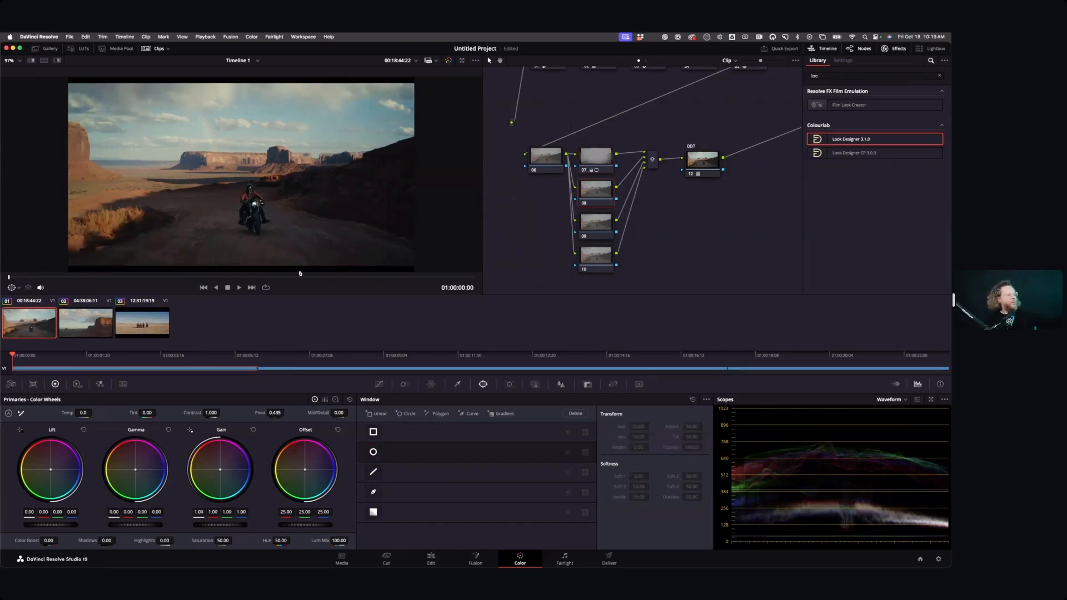
left_click(373, 452)
left_click_drag(253, 179, 265, 204)
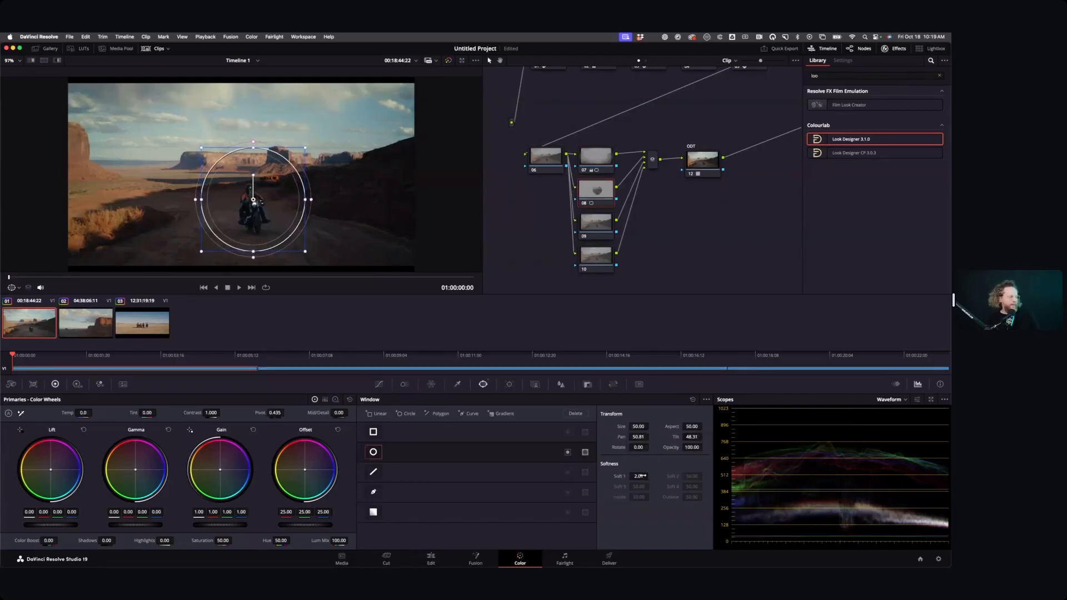
left_click_drag(639, 477, 692, 476)
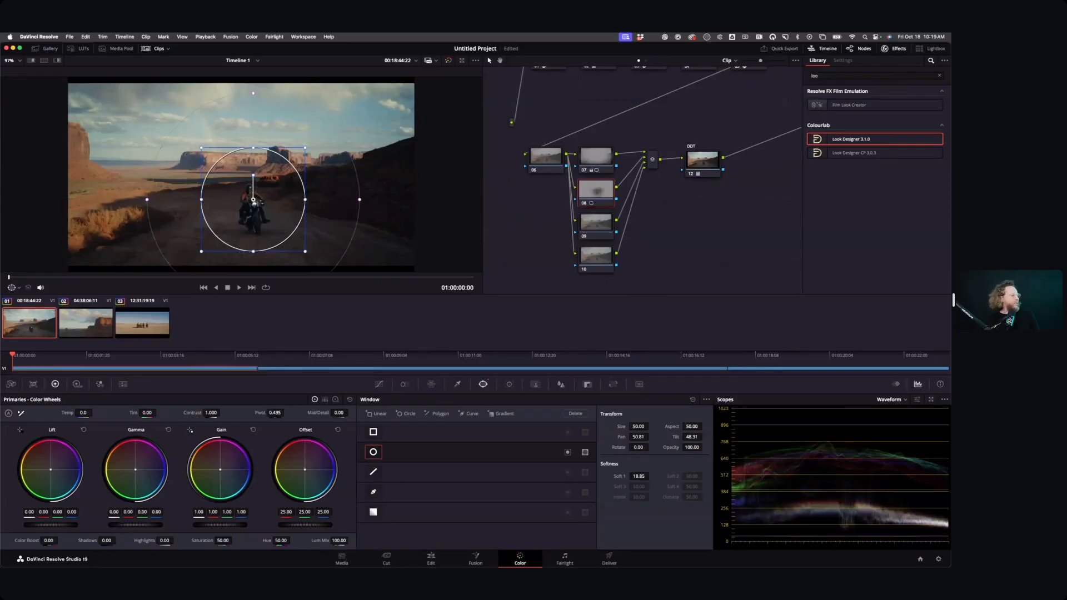
left_click_drag(135, 525, 119, 526)
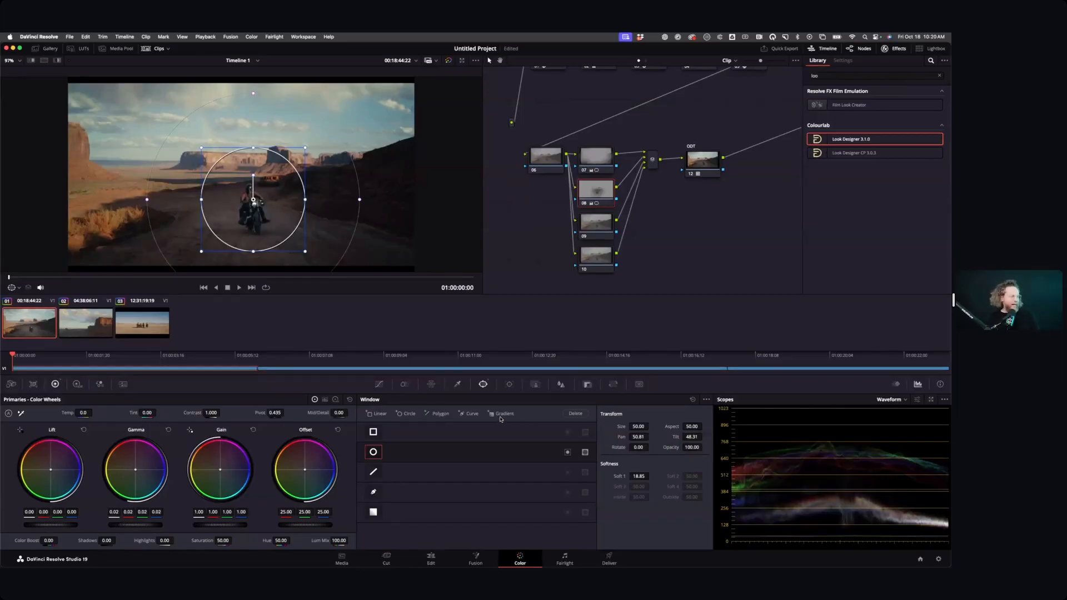
Track the motorcyclist's window forward through the clip and scrub back to the first frame to check it.
left_click(509, 384)
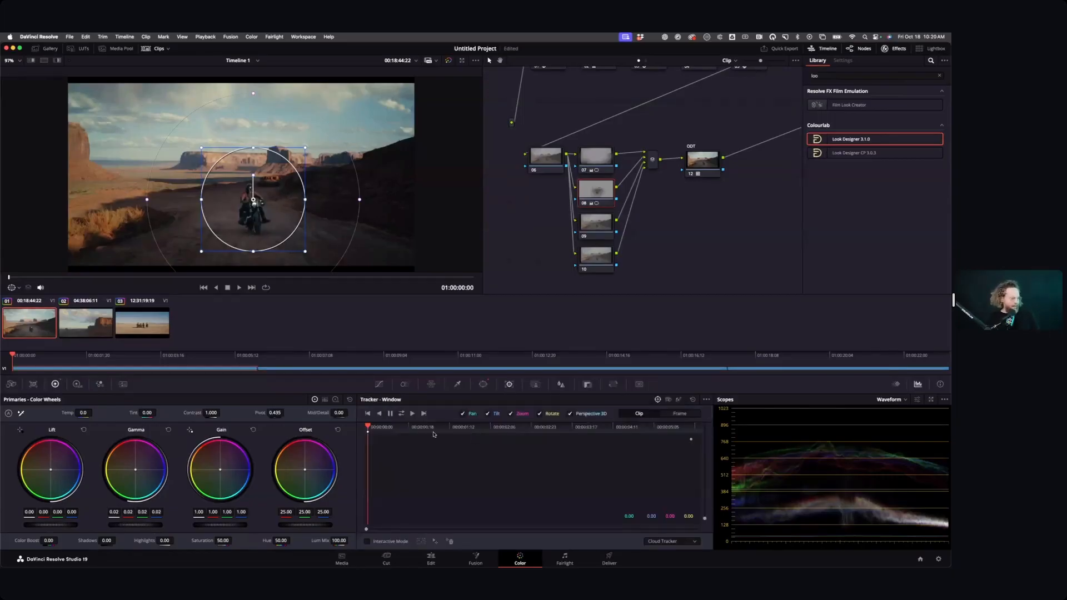
left_click(412, 413)
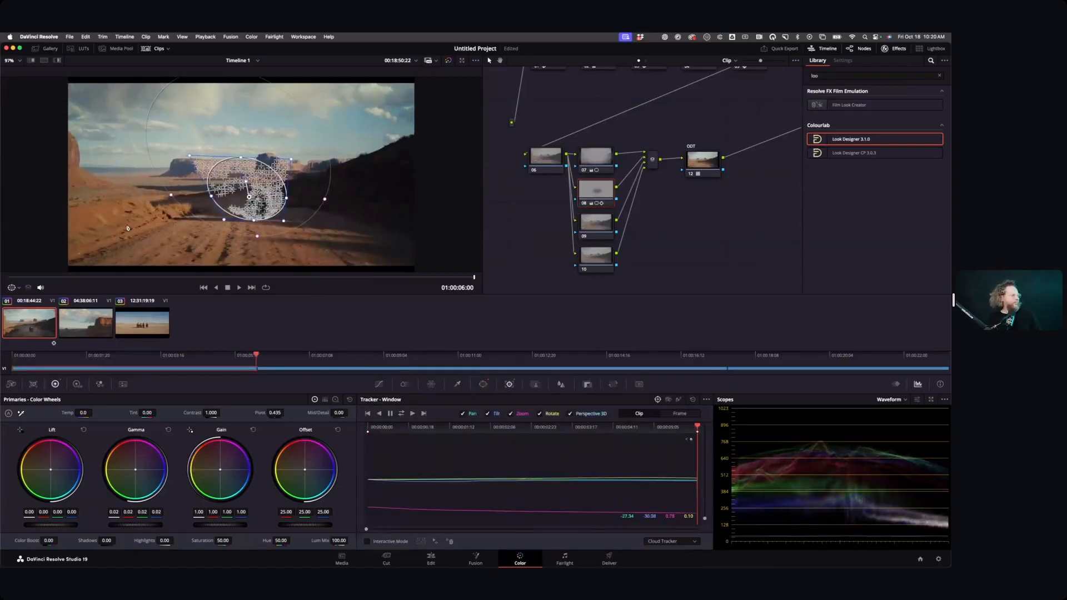
left_click_drag(125, 278, 9, 277)
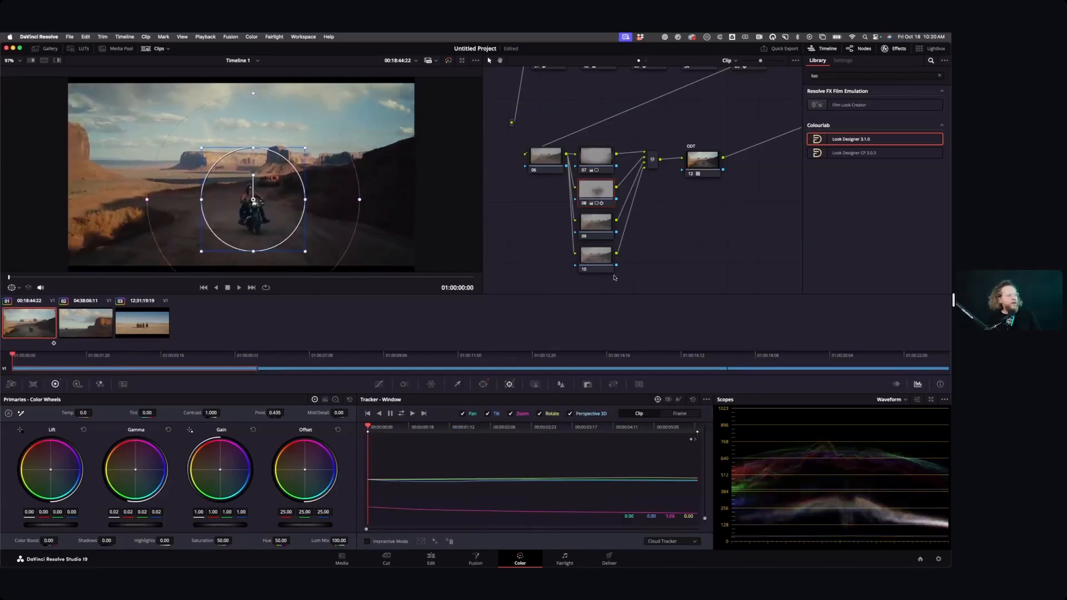
Add a gradient window to node 09, running inward from the frame's right edge, with pan 62.25, rotation 89.84 and softness 14.84.
left_click(594, 224)
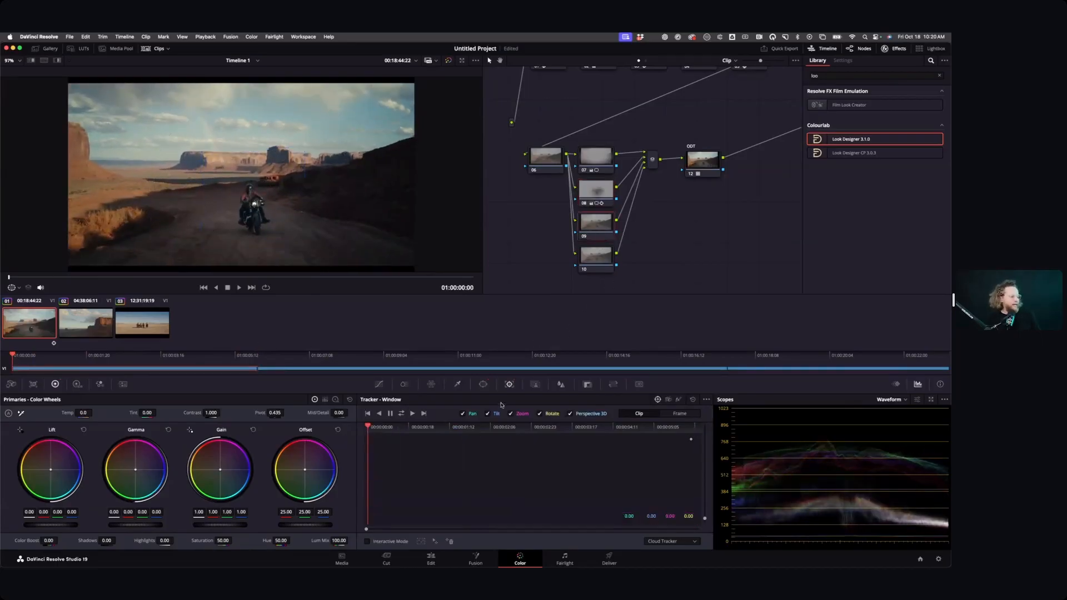
left_click(483, 384)
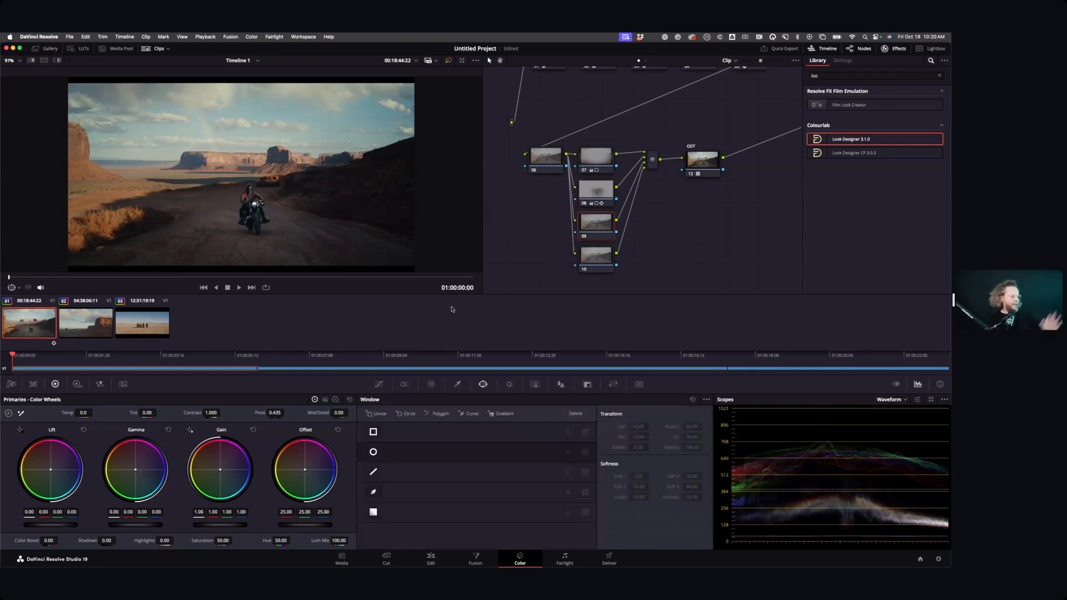
left_click(373, 512)
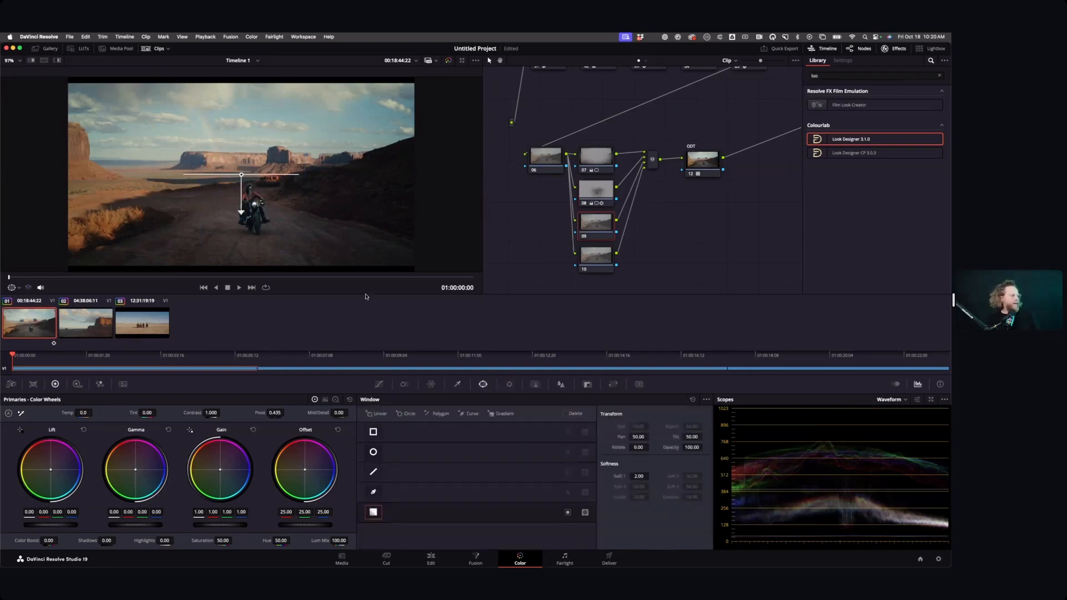
left_click_drag(241, 213, 79, 175)
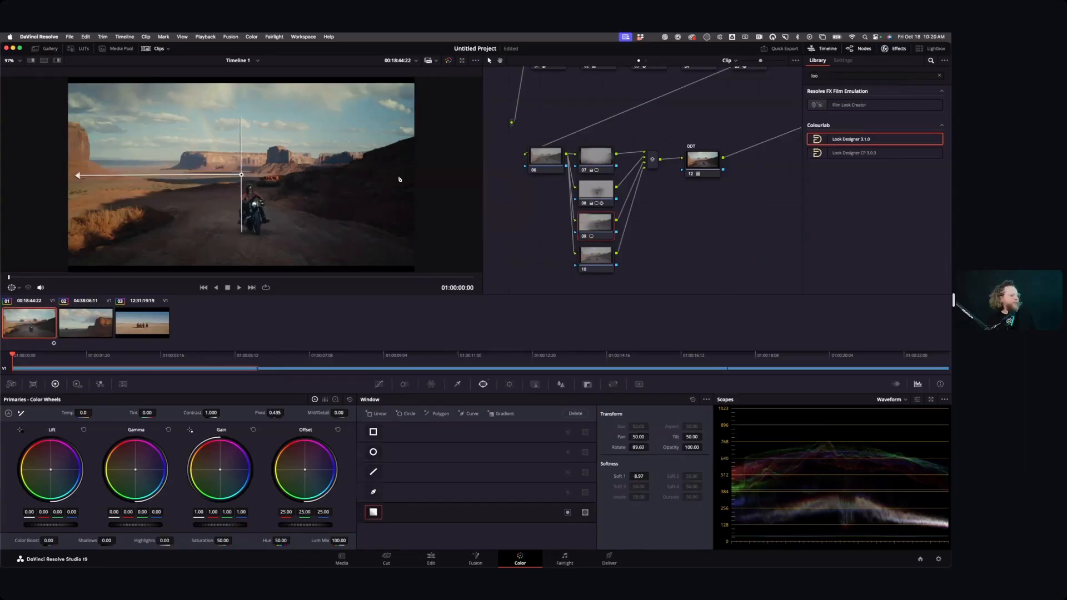
left_click_drag(241, 175, 423, 169)
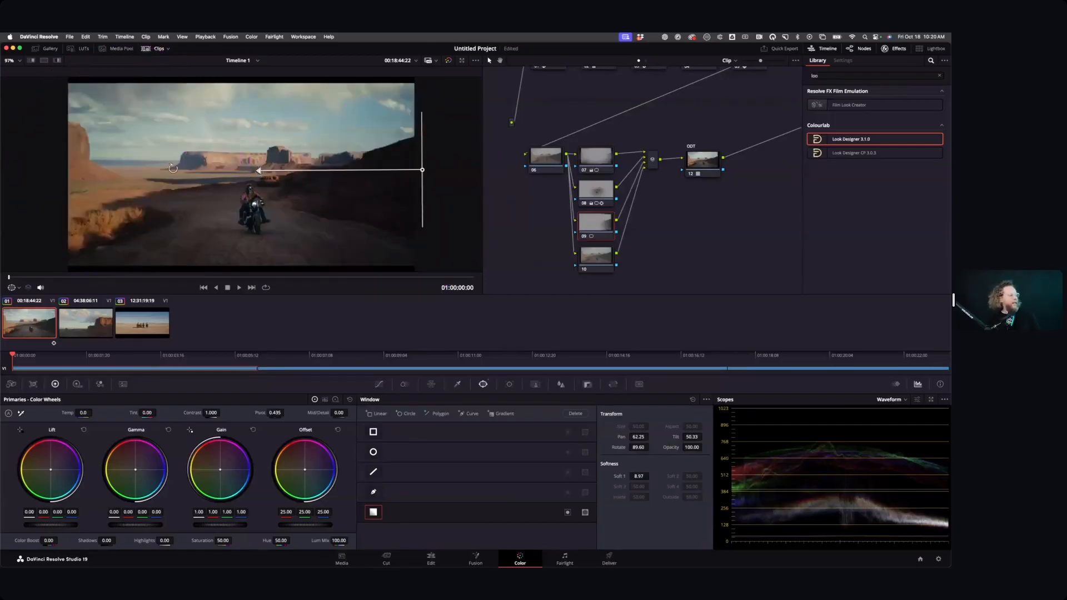
left_click_drag(173, 168, 155, 170)
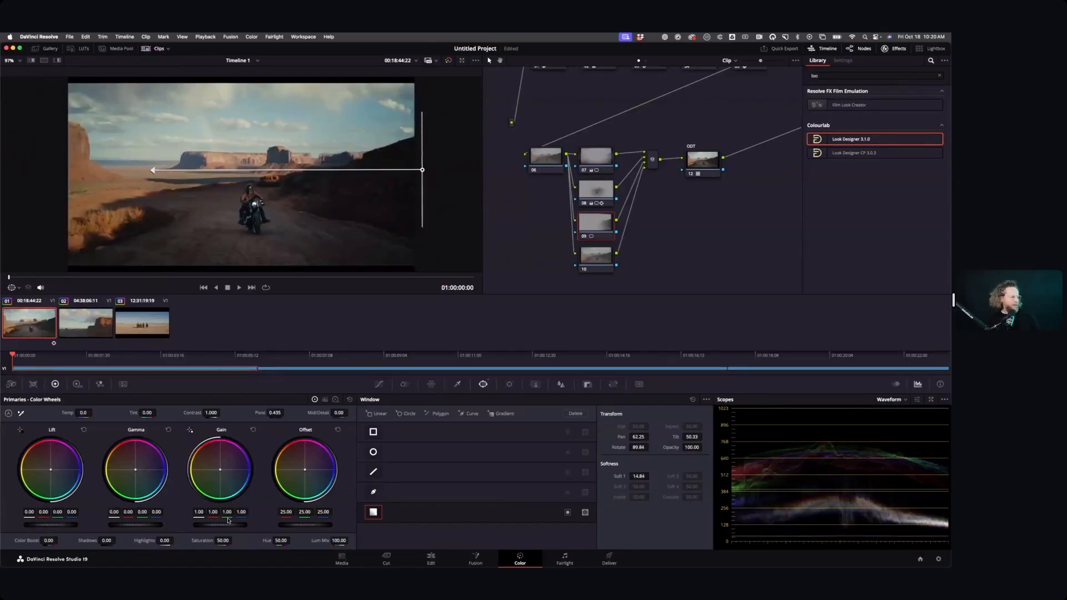
Brighten the gradient area on node 09 with gamma 0.01 and gain about 1.12, and compare the node off and on.
left_click_drag(135, 526, 140, 526)
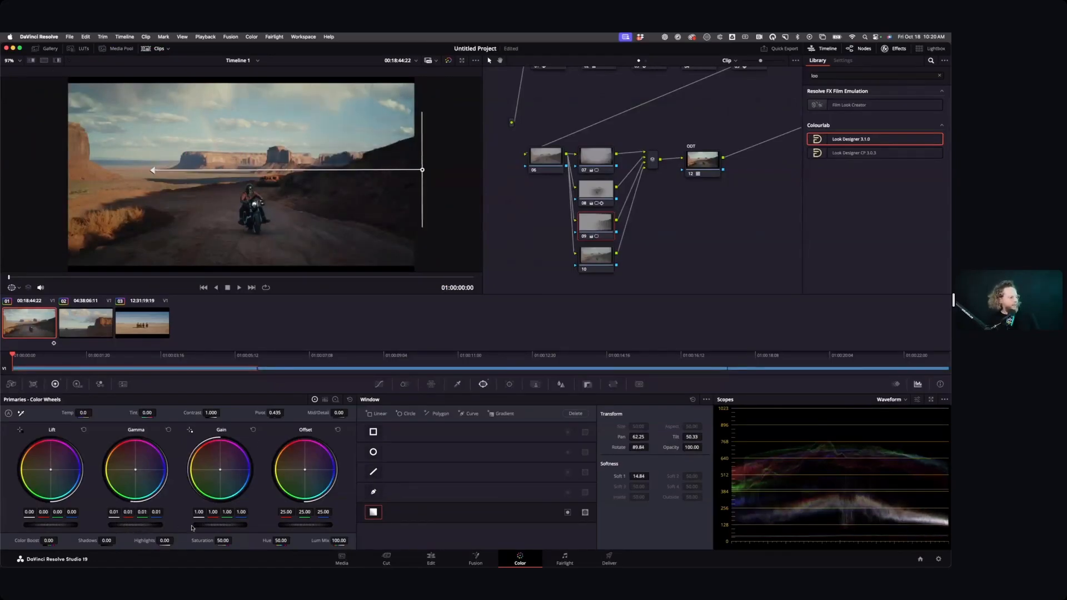
left_click_drag(223, 526, 236, 526)
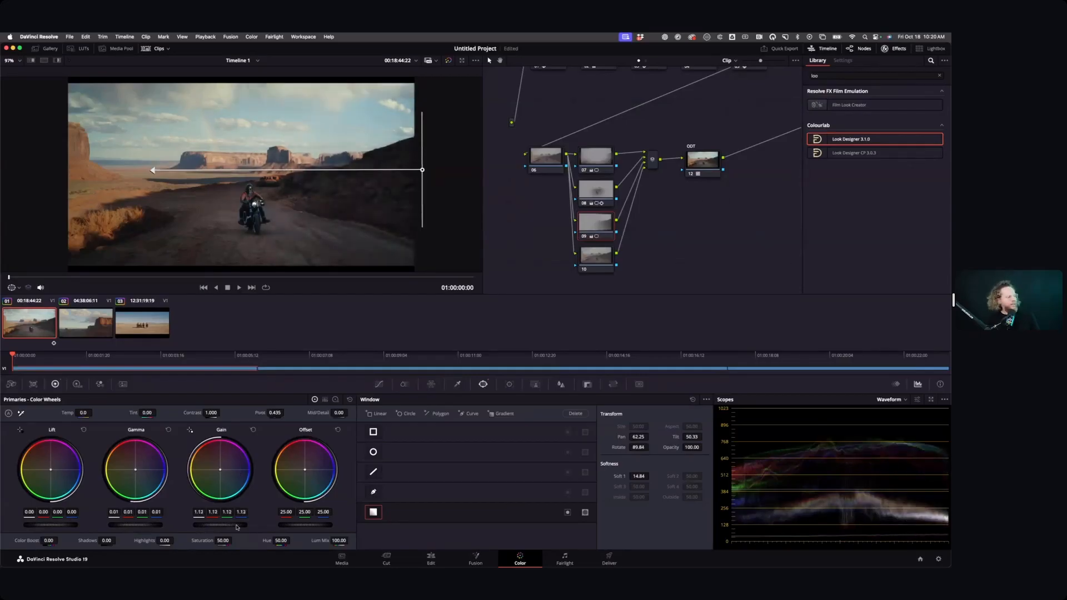
left_click(583, 238)
left_click(583, 238)
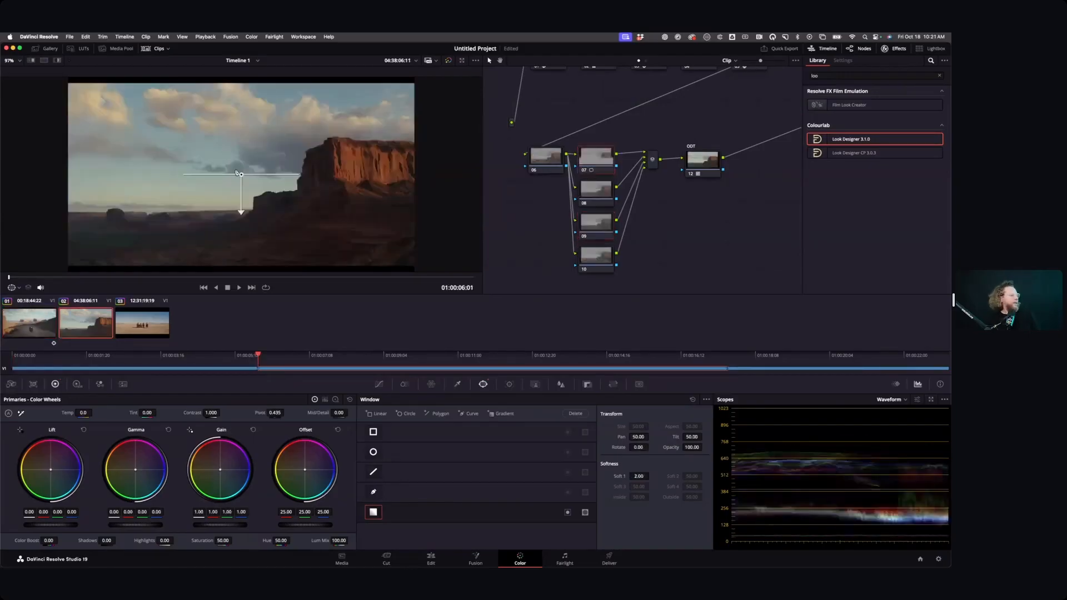
Place a gradient window from the sky's top edge downward on the second clip's node 07, with softness 6.31, and raise gamma to 0.03.
left_click_drag(241, 171, 238, 209)
left_click_drag(239, 118, 237, 83)
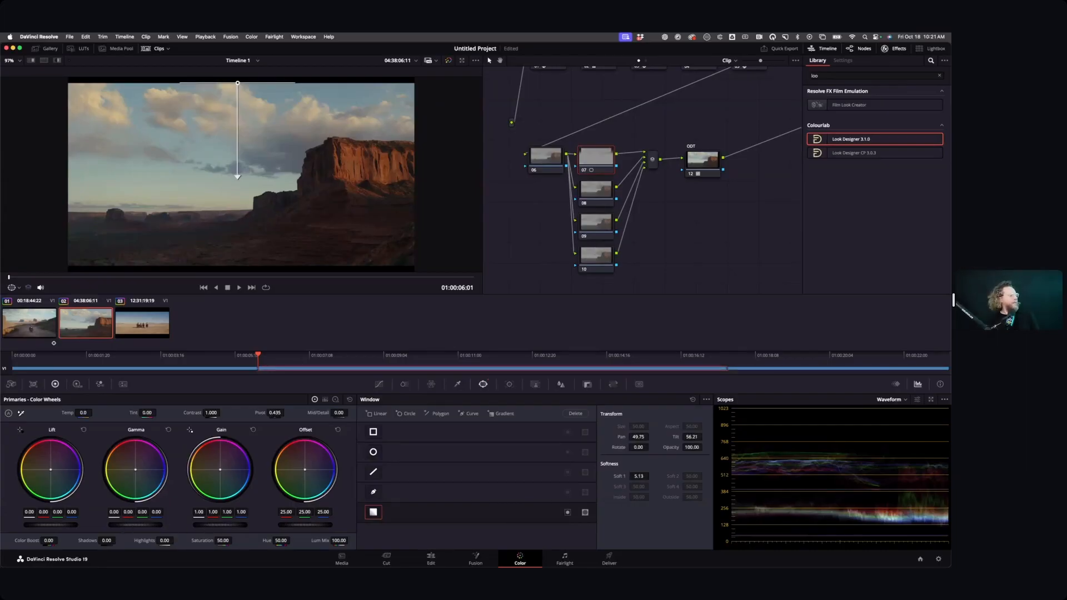
left_click_drag(135, 524, 159, 530)
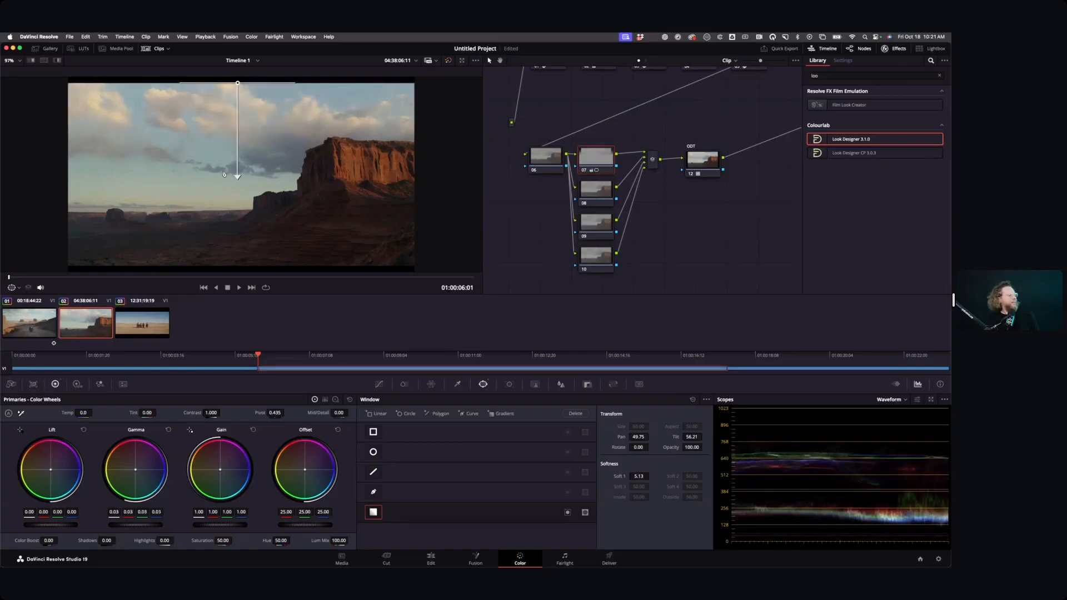
left_click_drag(238, 178, 237, 198)
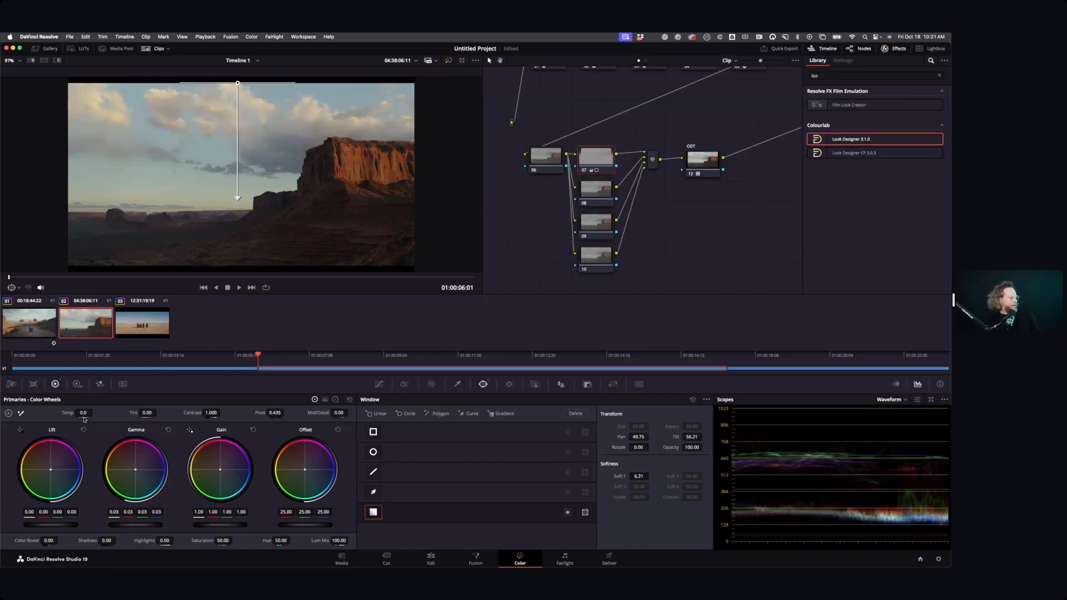
Warm the second clip's sky gradient to a temperature of 140, and compare node 07 off and on.
left_click_drag(83, 413, 88, 413)
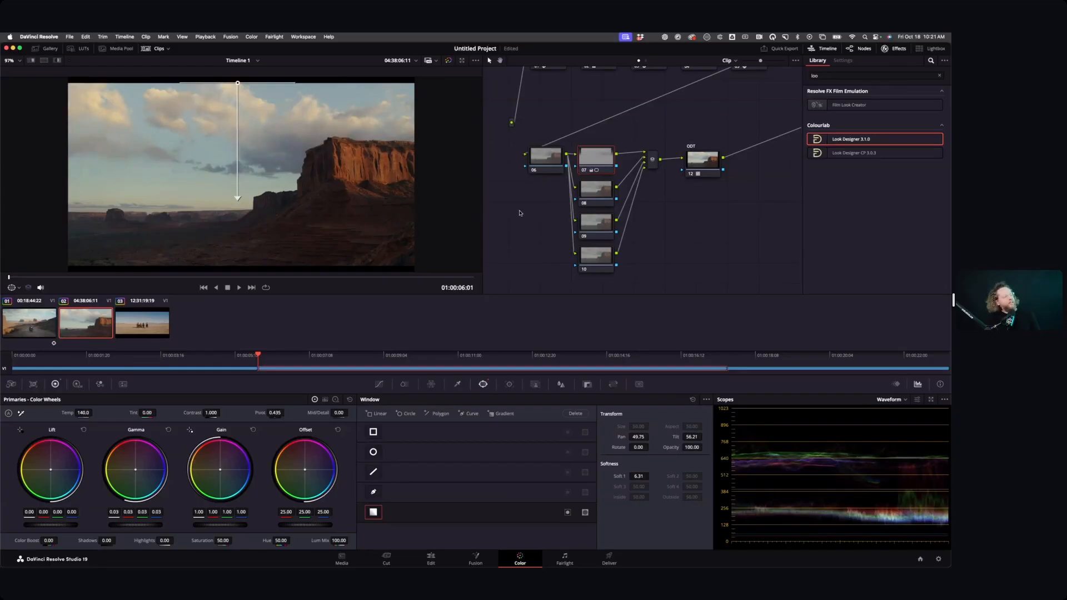
left_click(583, 171)
left_click(583, 170)
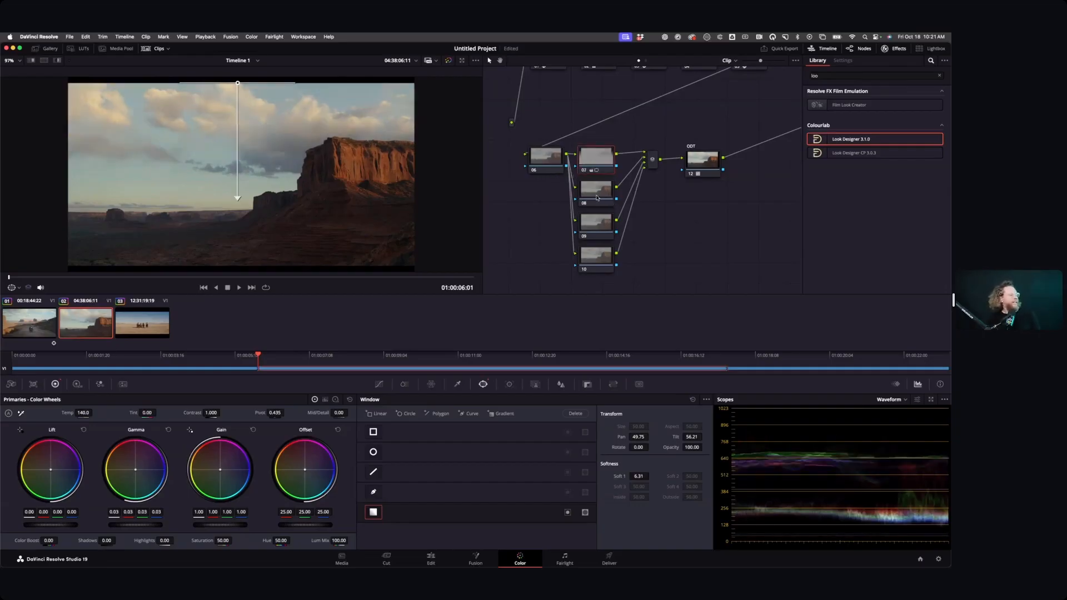
On the second clip's node 08, add a wide circle window across the horizon with aspect 92.74, tilt 48.26 and softness 19.21, and set gamma to 0.01.
left_click(592, 247)
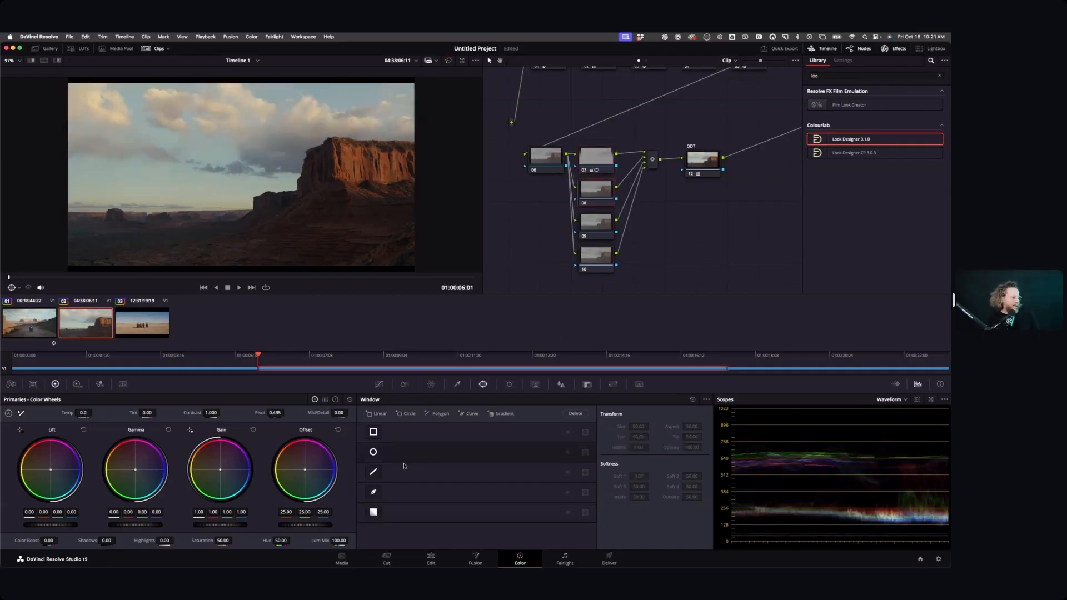
left_click(373, 453)
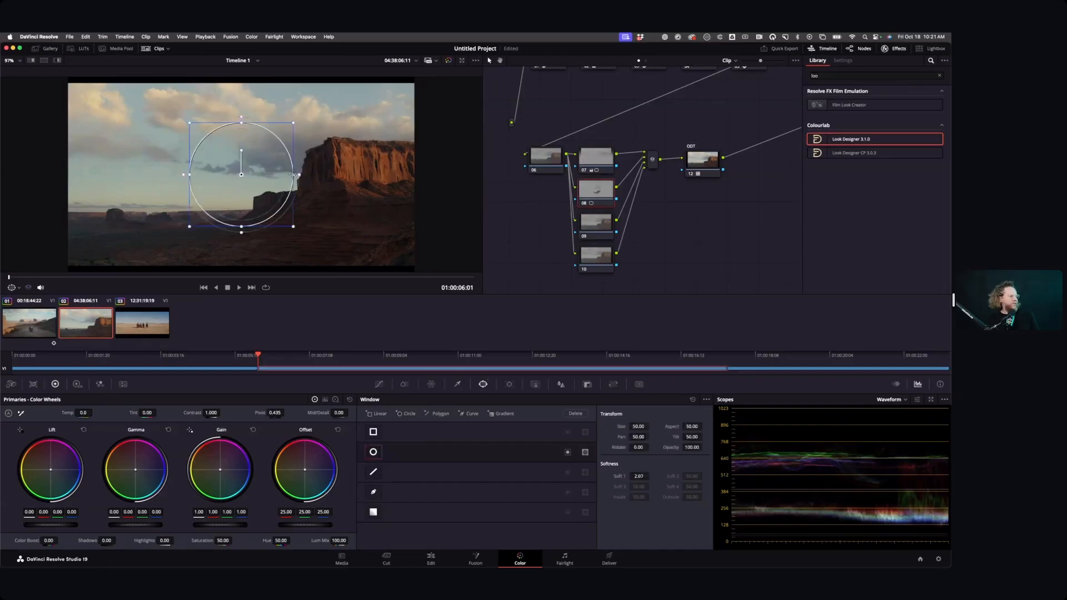
left_click_drag(291, 175, 496, 192)
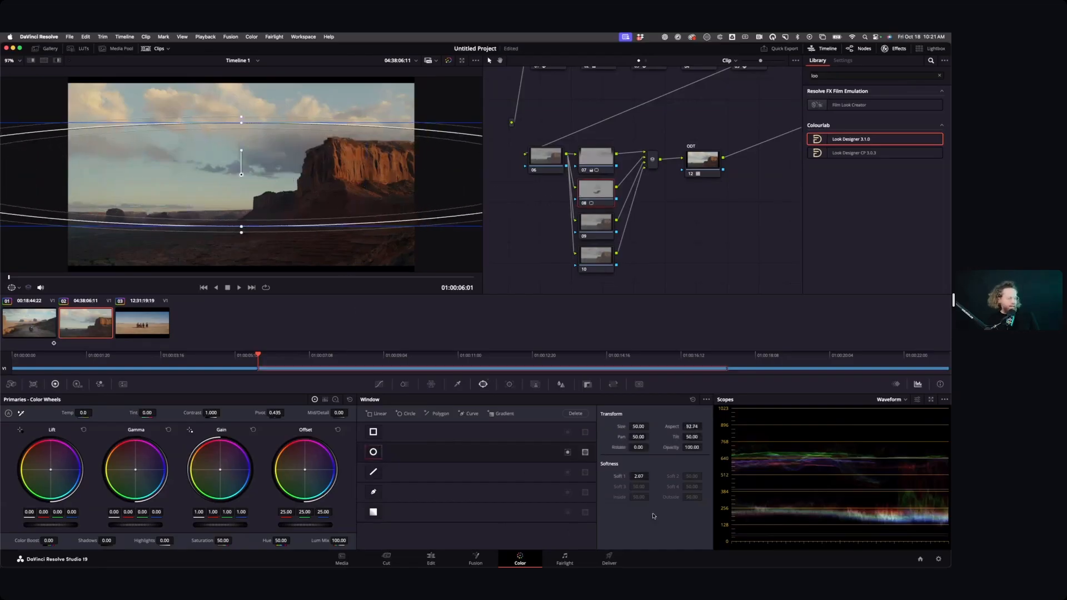
left_click_drag(639, 477, 609, 477)
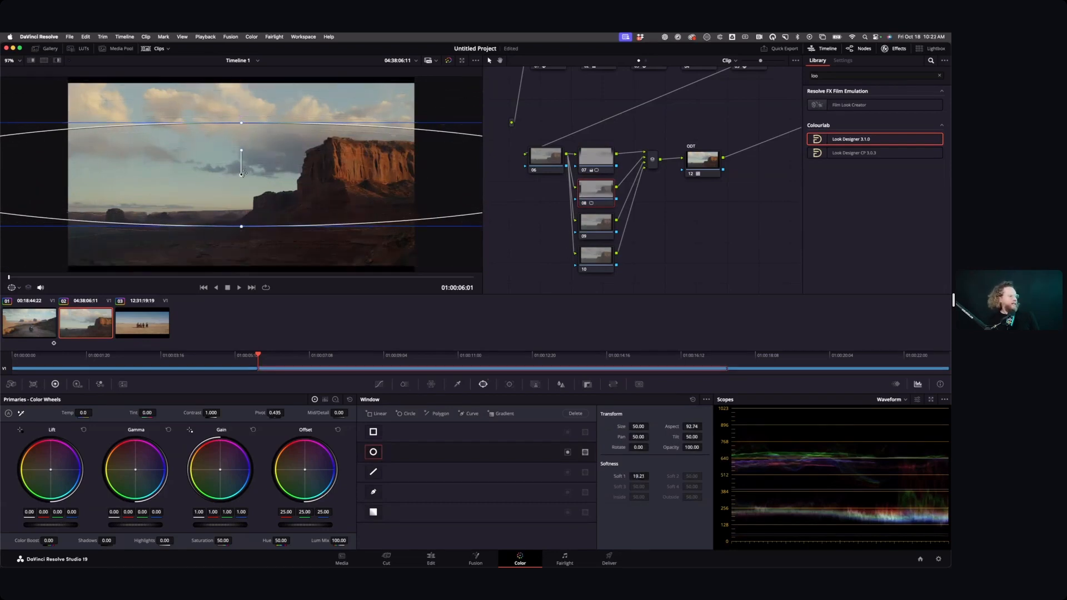
left_click_drag(242, 174, 239, 199)
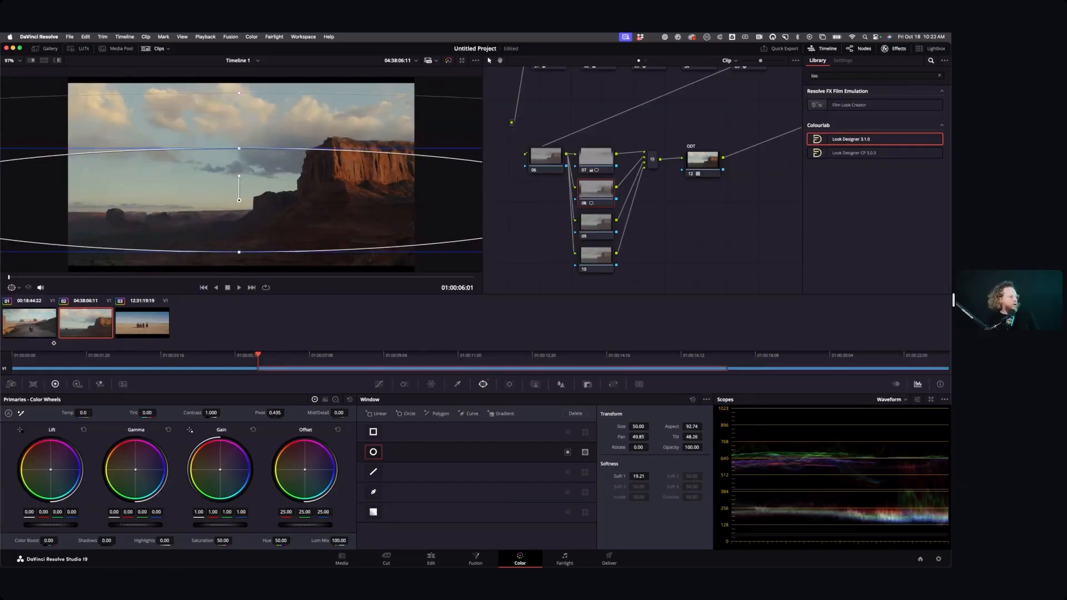
left_click_drag(135, 524, 143, 524)
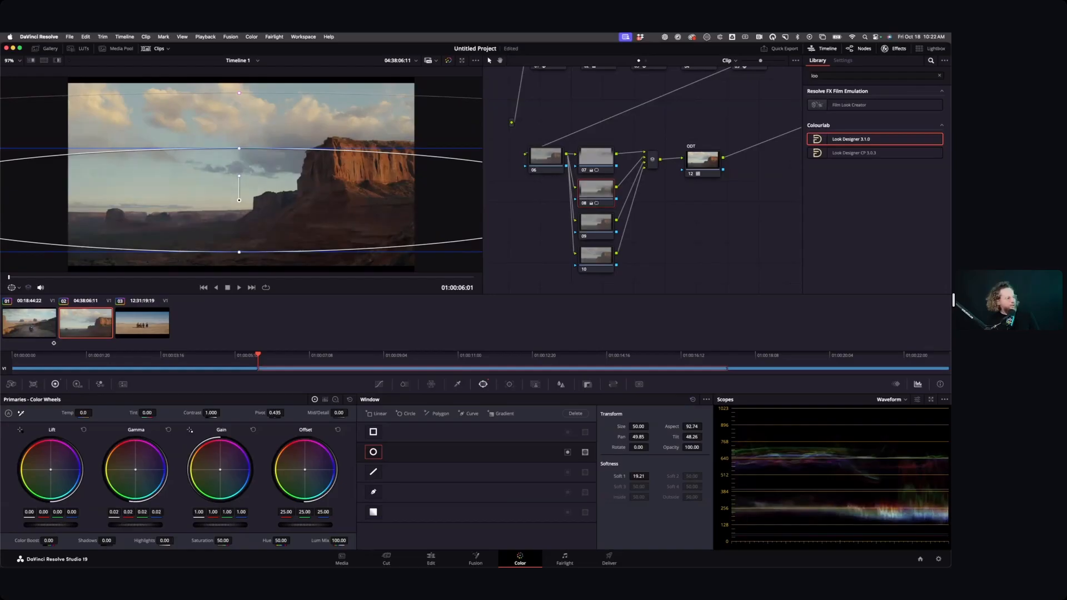
left_click_drag(143, 524, 122, 525)
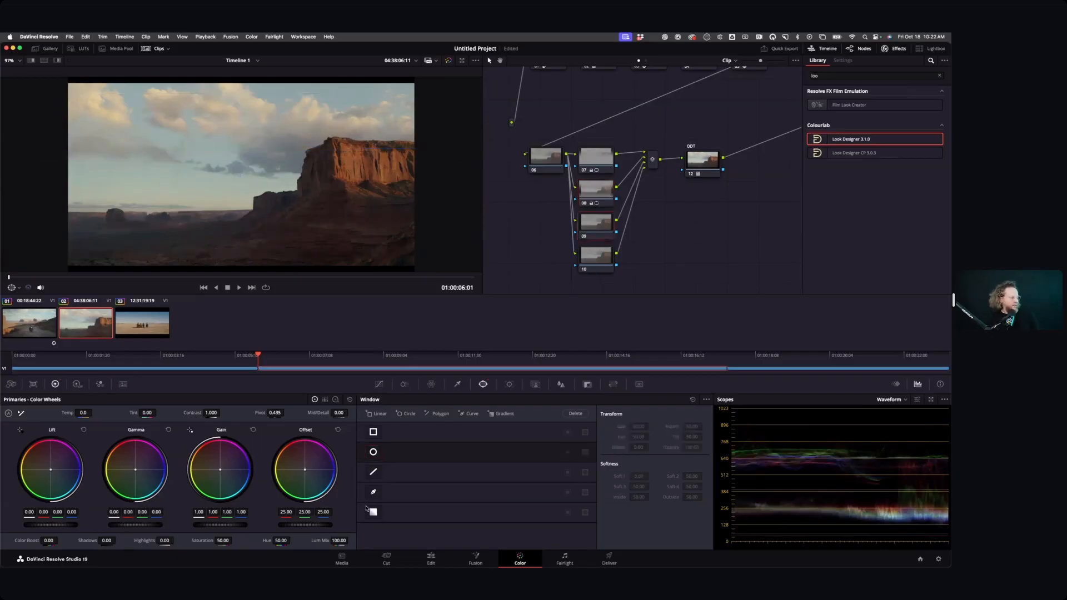
Add a gradient window to the second clip's node 09, running inward from the frame's right edge, with pan 62.03, rotation 89.22 and softness 10.59.
left_click_drag(242, 212, 114, 181)
left_click_drag(190, 182, 437, 169)
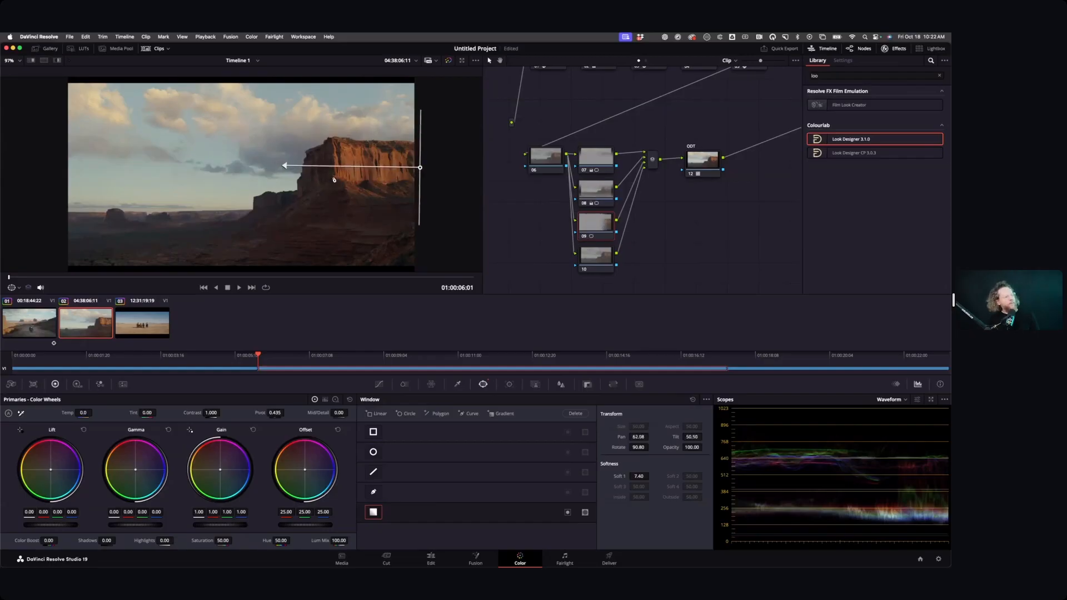
left_click_drag(281, 165, 226, 169)
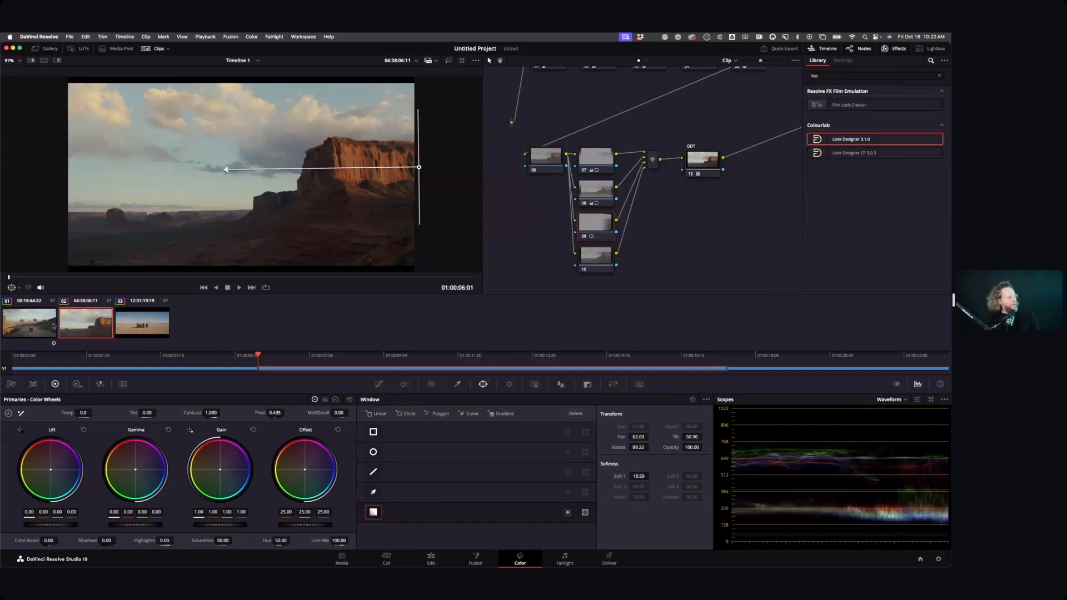
Compare against the first clip's node 09 and raise the gain on the second clip's node 09 to 1.07.
left_click(35, 332)
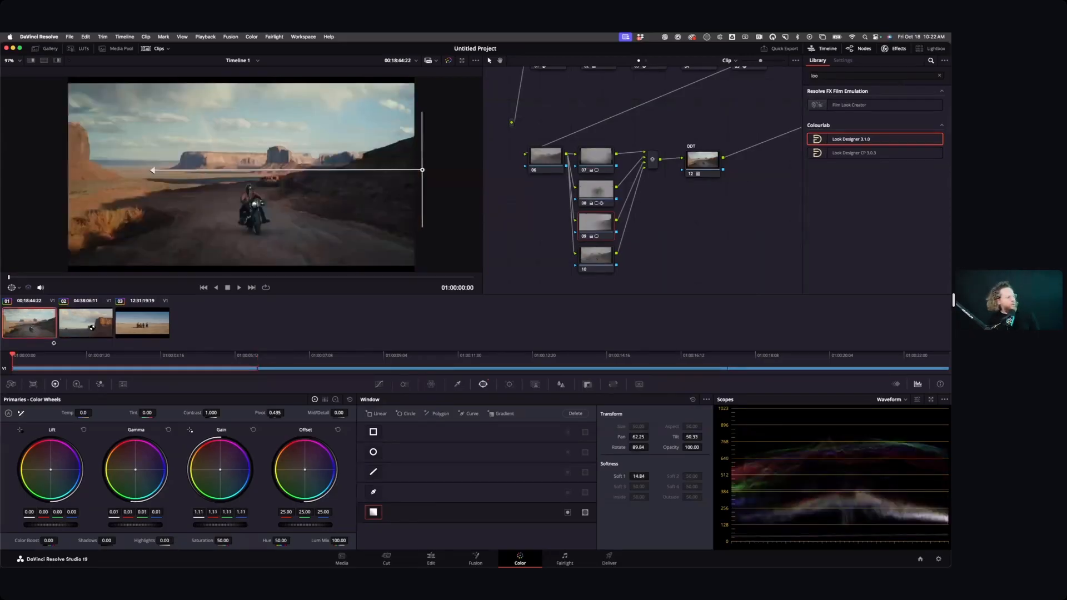
key("Down")
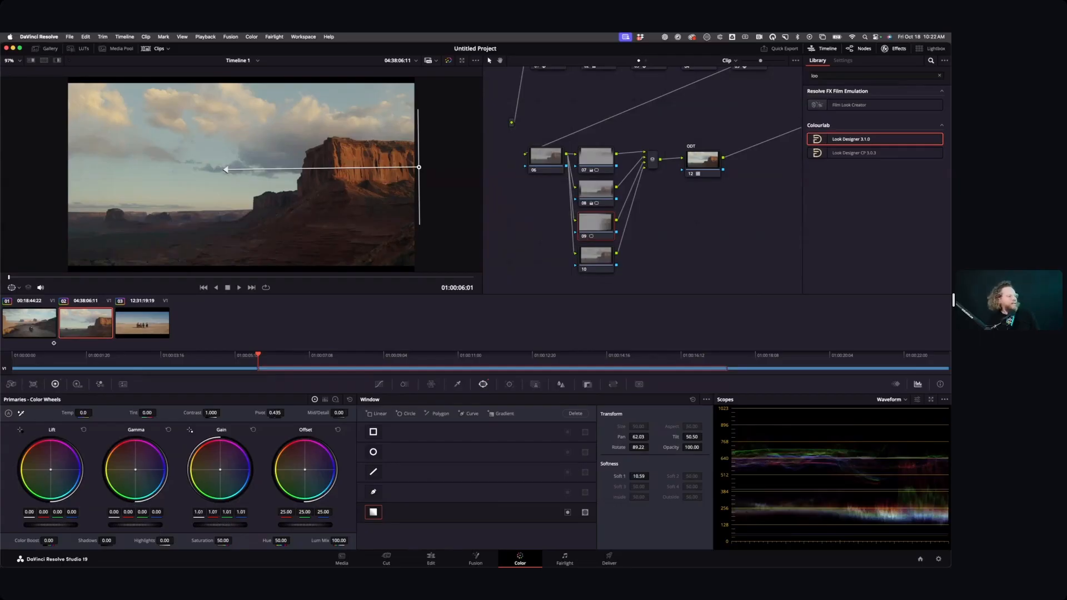
left_click_drag(220, 524, 239, 524)
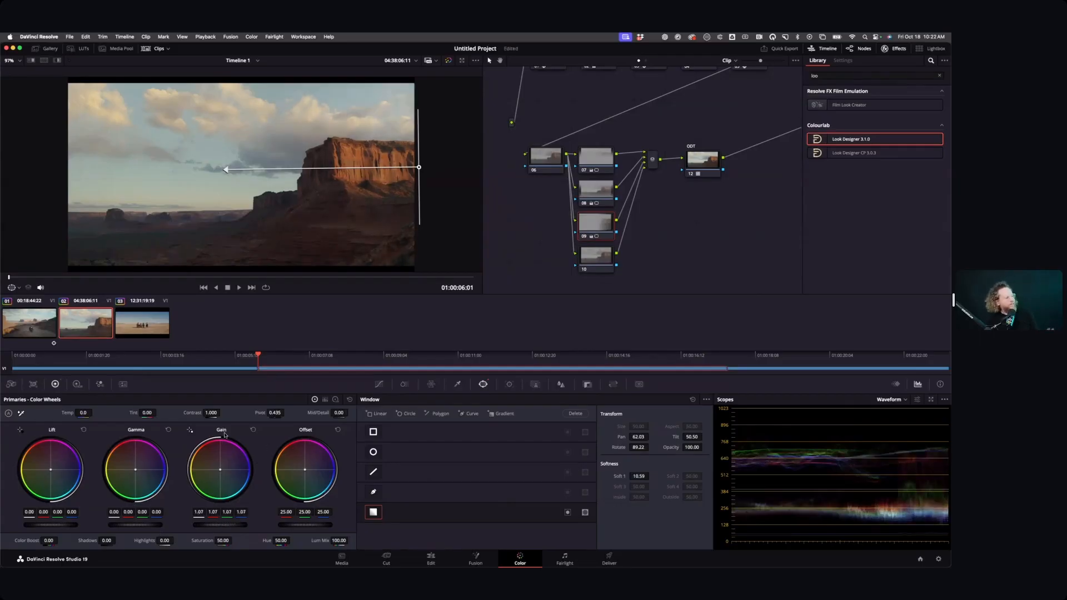
left_click(25, 326)
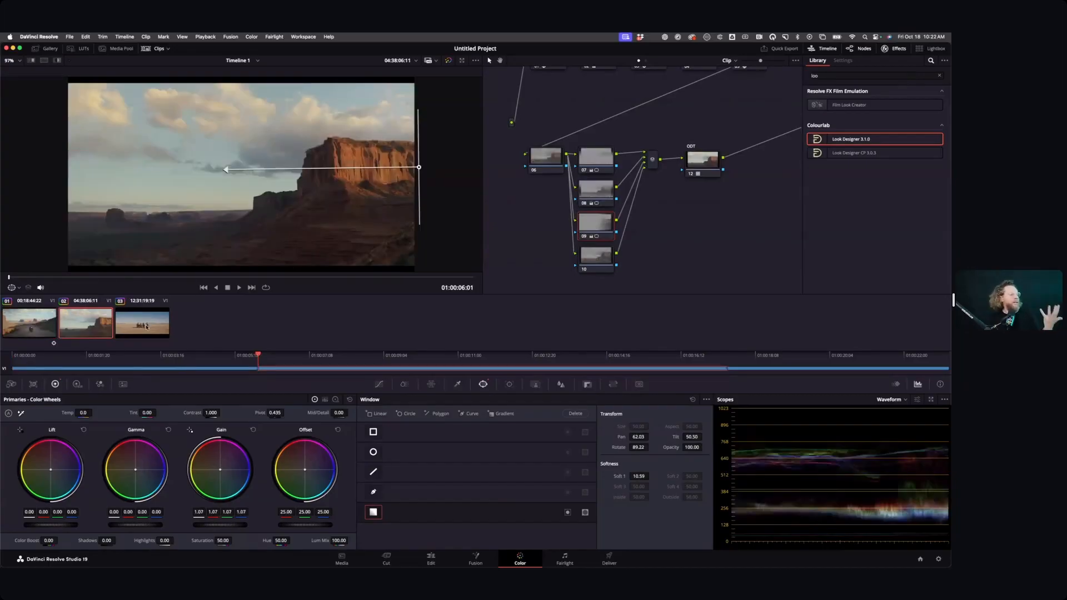
Vignette the third clip on node 07 with an inverted circle window, size 55.57, aspect 82.03, softness 8.23, and gamma lowered to -0.02.
left_click(147, 326)
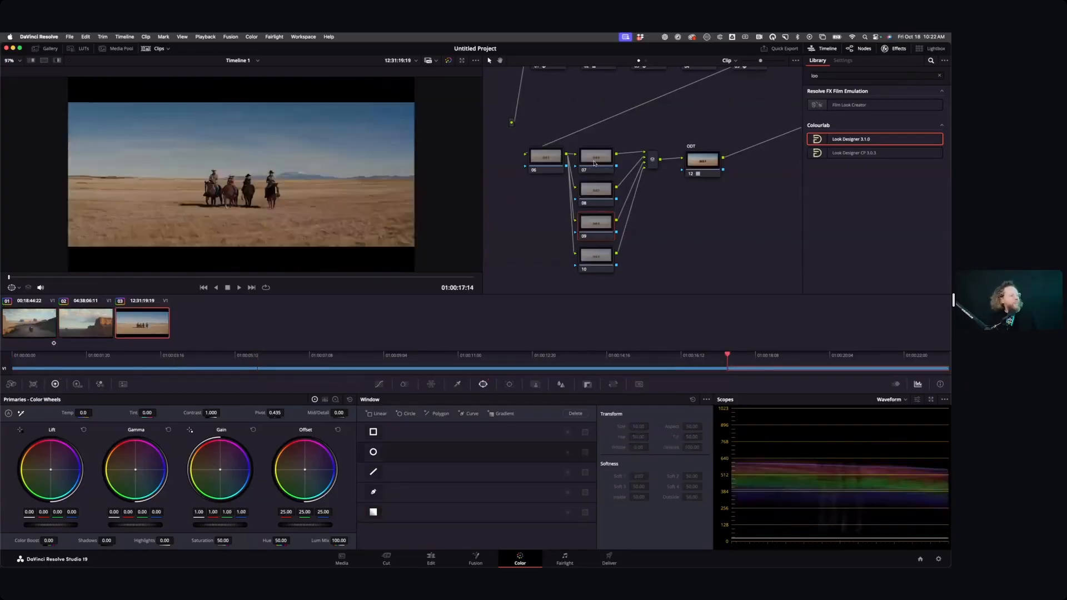
left_click(594, 162)
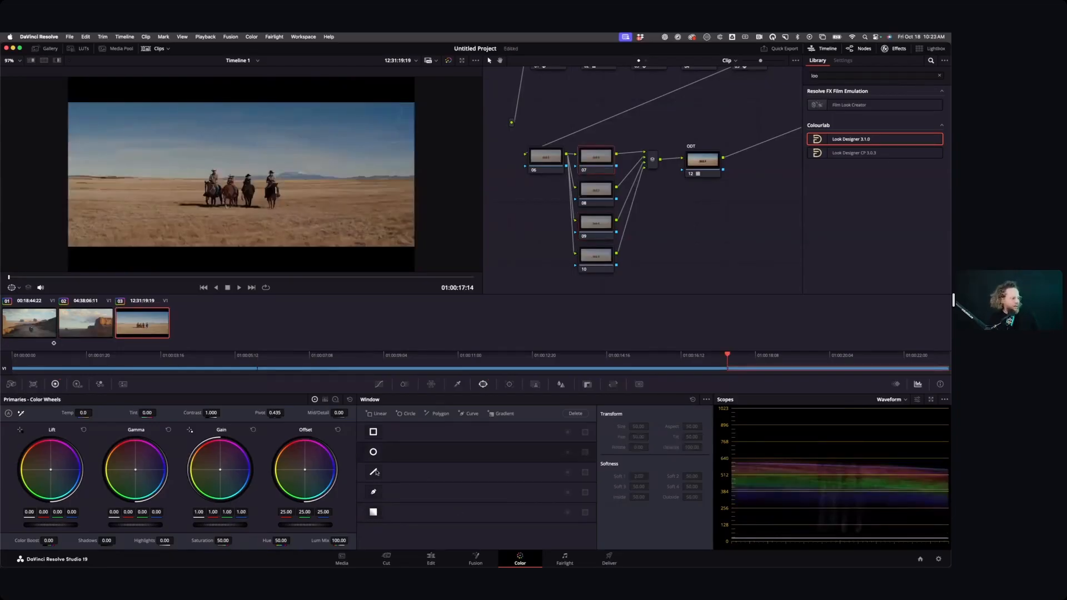
left_click(374, 451)
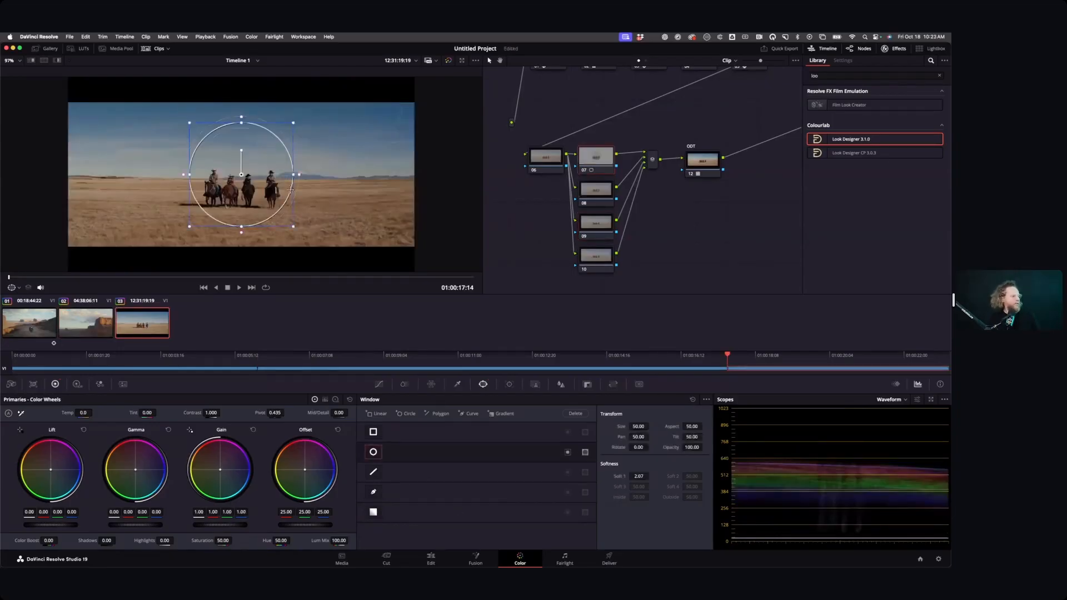
left_click_drag(293, 174, 450, 174)
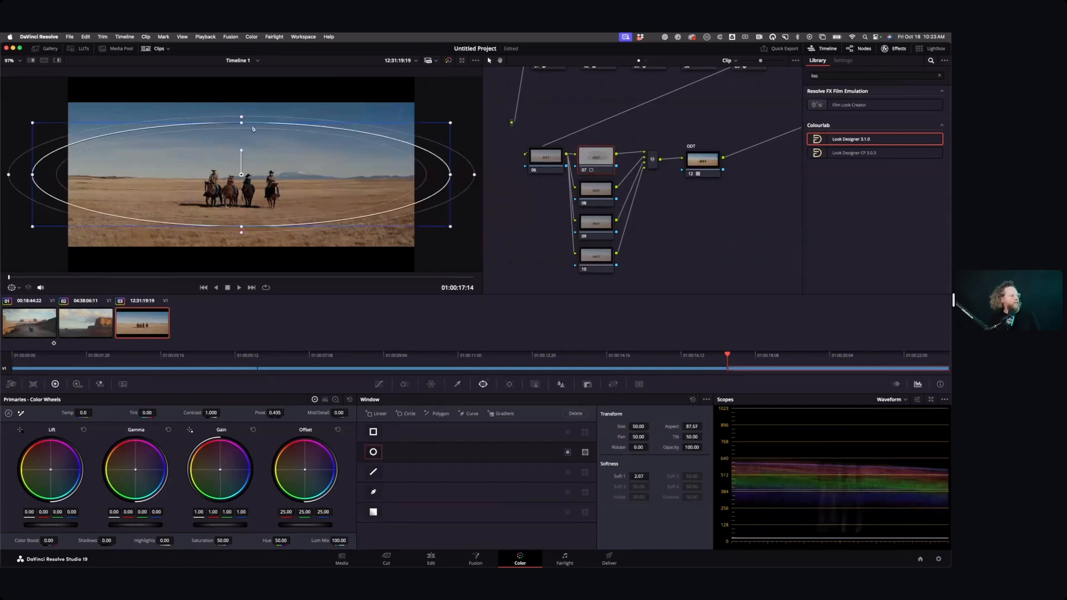
left_click_drag(241, 122, 242, 99)
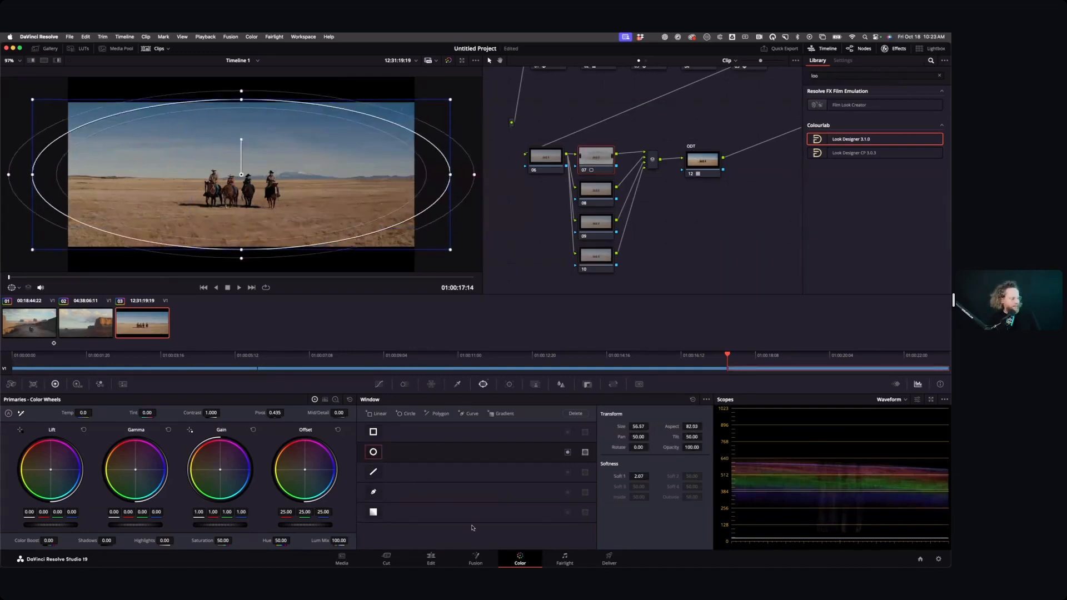
left_click_drag(628, 475, 736, 426)
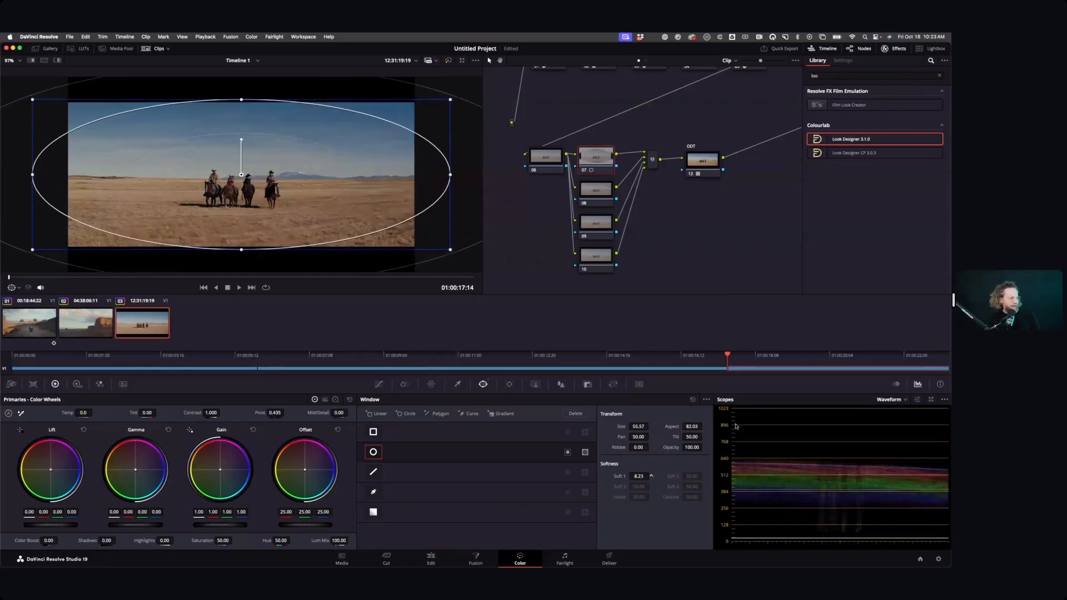
left_click(567, 452)
left_click_drag(146, 525, 140, 525)
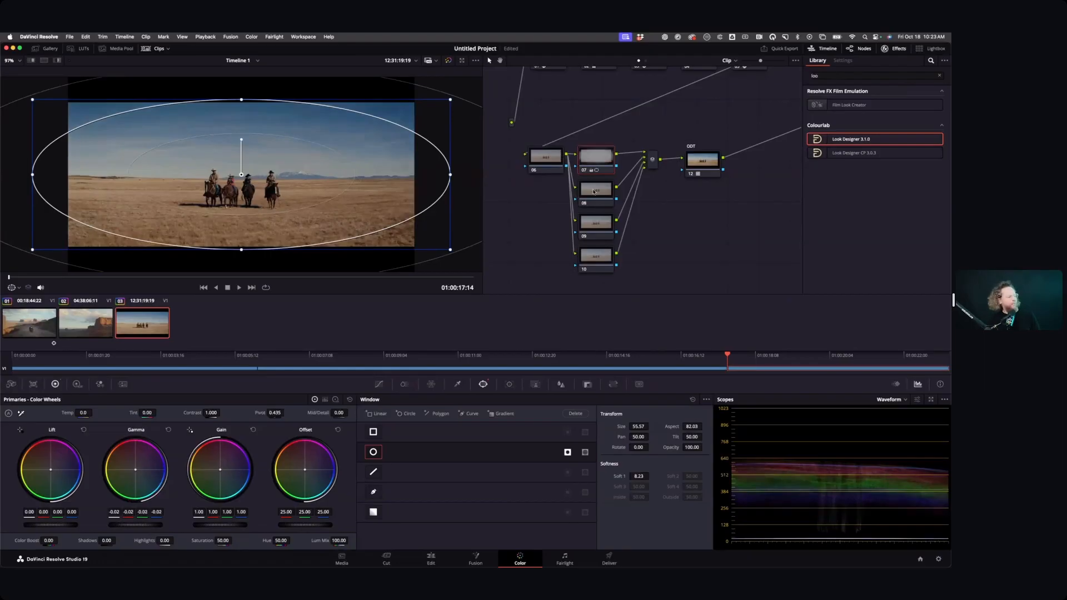
Place a gradient window over the third clip's sky on node 08, tilt 57.12, rotation 2.00, softness 5.92, and check it against the second clip.
left_click(594, 192)
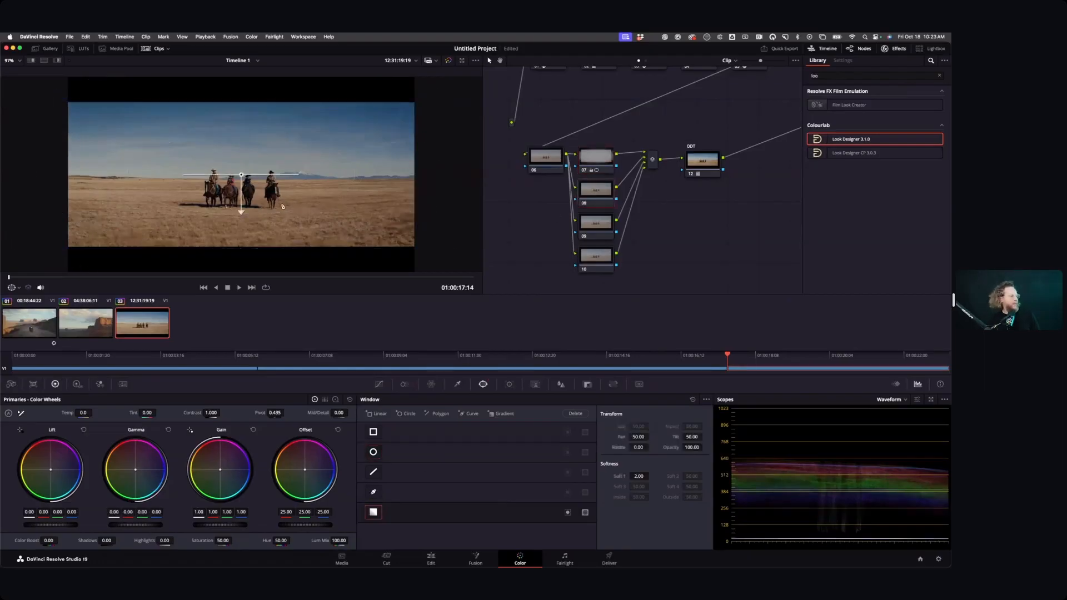
mouse_move(242, 176)
left_mouse_down()
mouse_move(234, 140)
mouse_move(243, 73)
mouse_move(239, 178)
left_mouse_up()
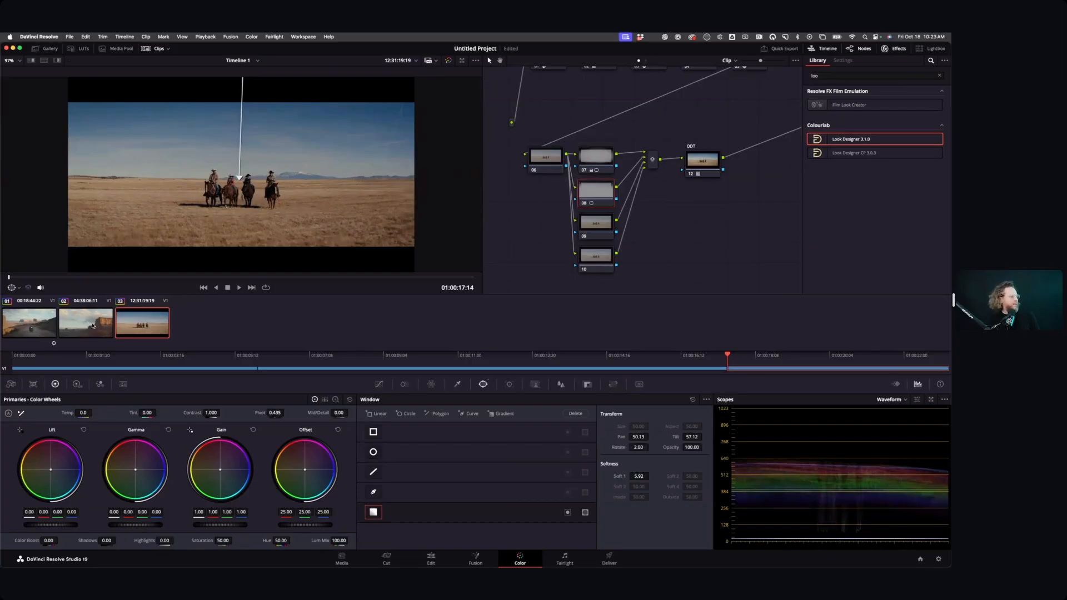
left_click(94, 327)
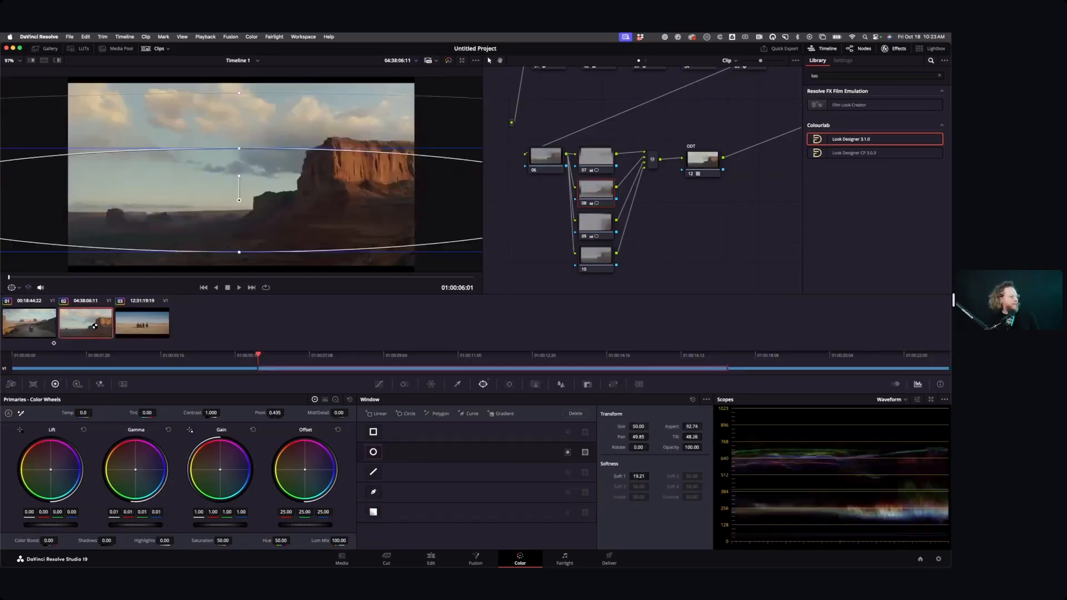
left_click(136, 328)
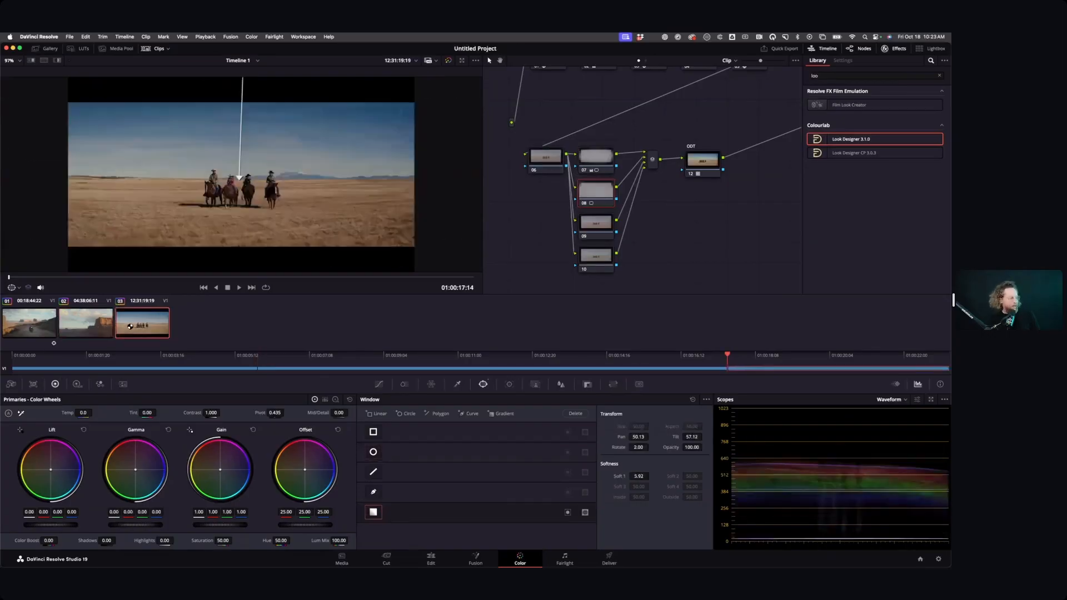
Show the second and third clips side by side in a split screen of the selected clips.
left_click(86, 329, "super")
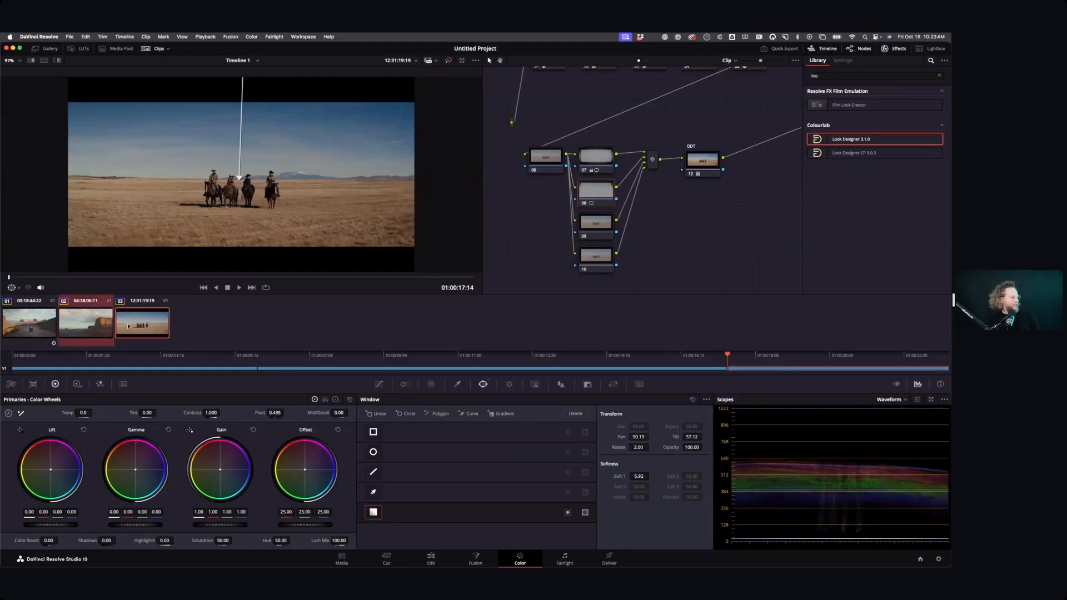
left_click(130, 326, "super")
left_click(44, 60)
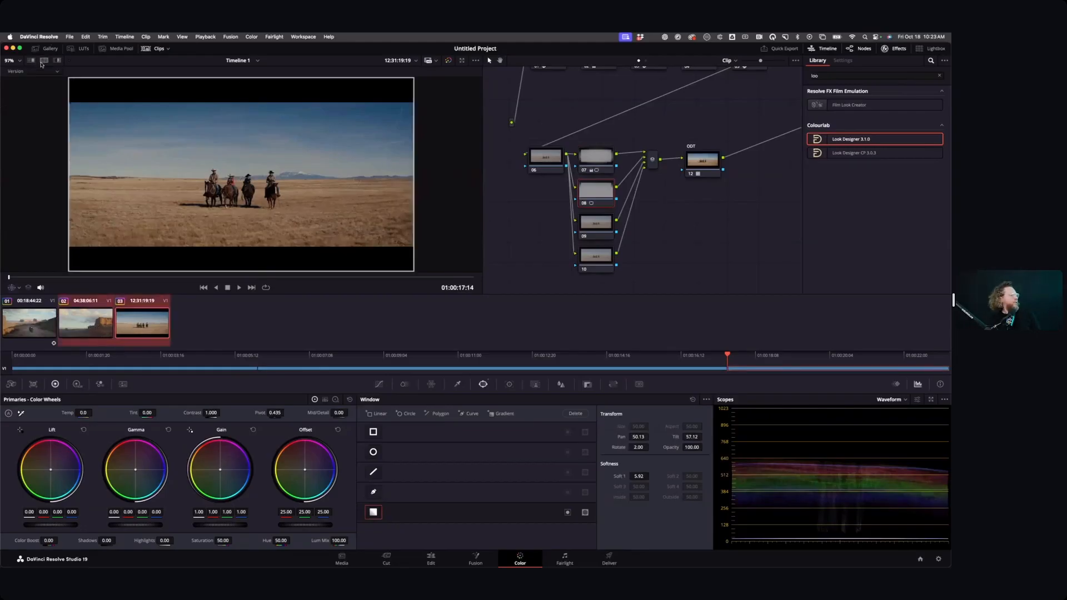
left_click(46, 72)
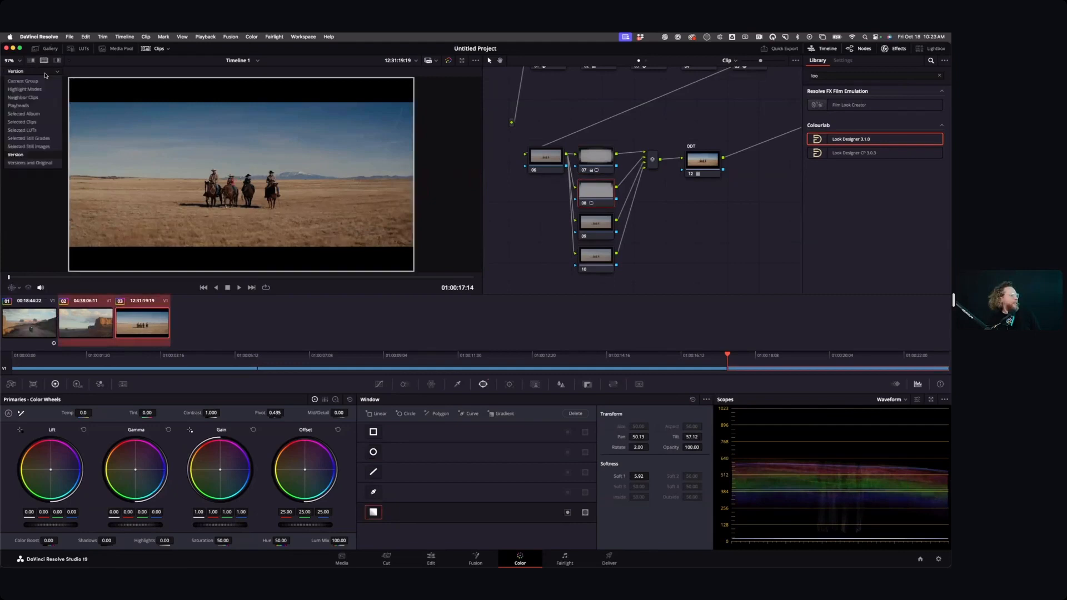
left_click(28, 122)
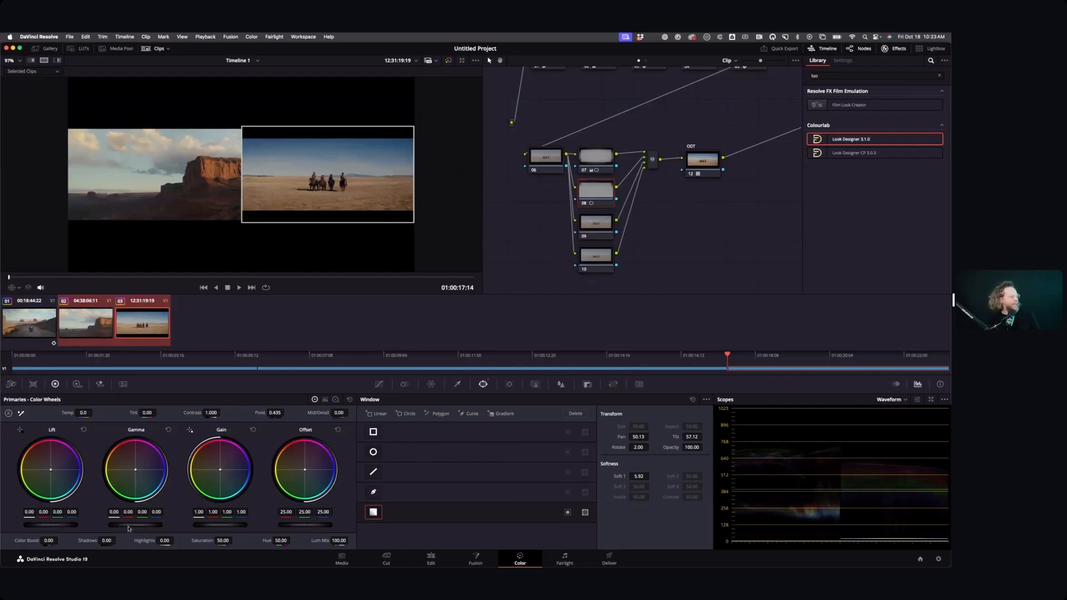
Brighten the third clip's sky on node 08 with gamma 0.02 and gain 1.49, reduce saturation to 26.20, and shift the gain slightly toward green.
left_click_drag(130, 526, 272, 525)
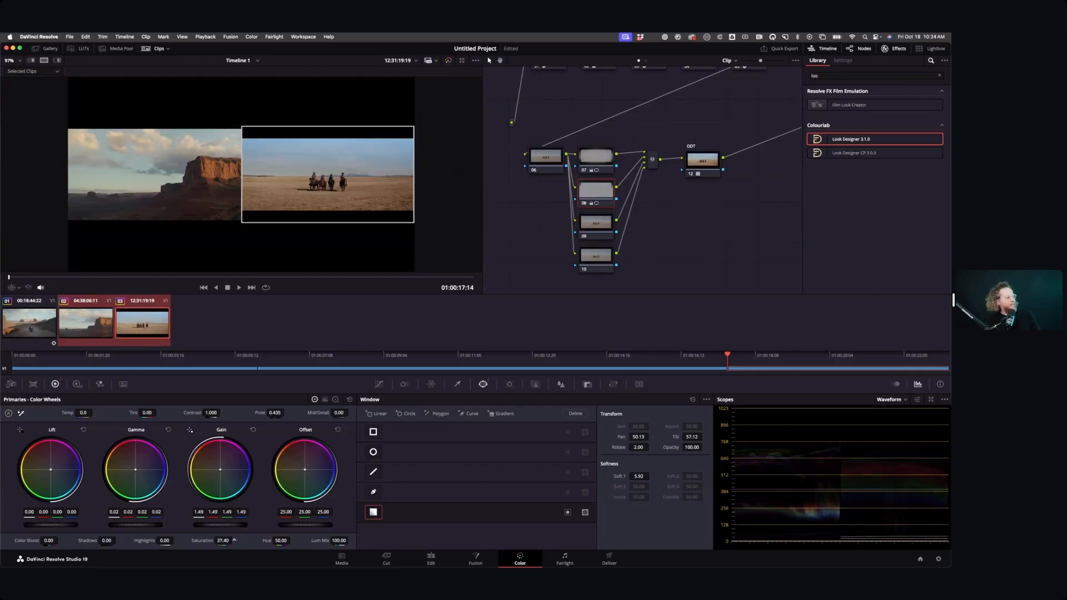
left_click_drag(222, 540, 227, 540)
left_click_drag(220, 478, 221, 470)
key("ctrl+s")
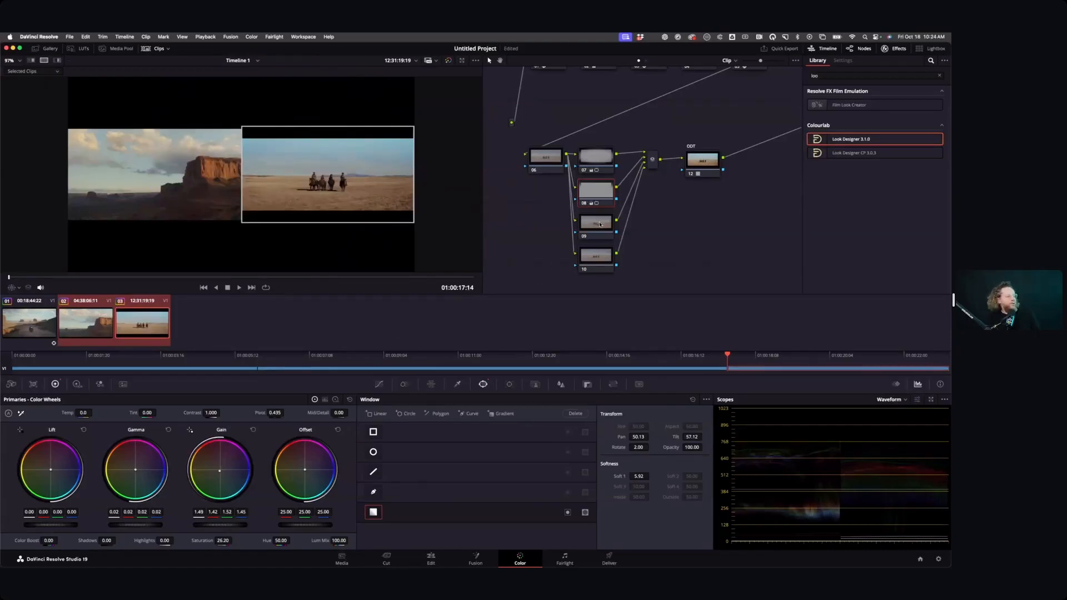
Place a circle window over the riders in the third clip on node 09, with pan 50.05, tilt 48.57 and softness 13.01.
left_click(600, 227)
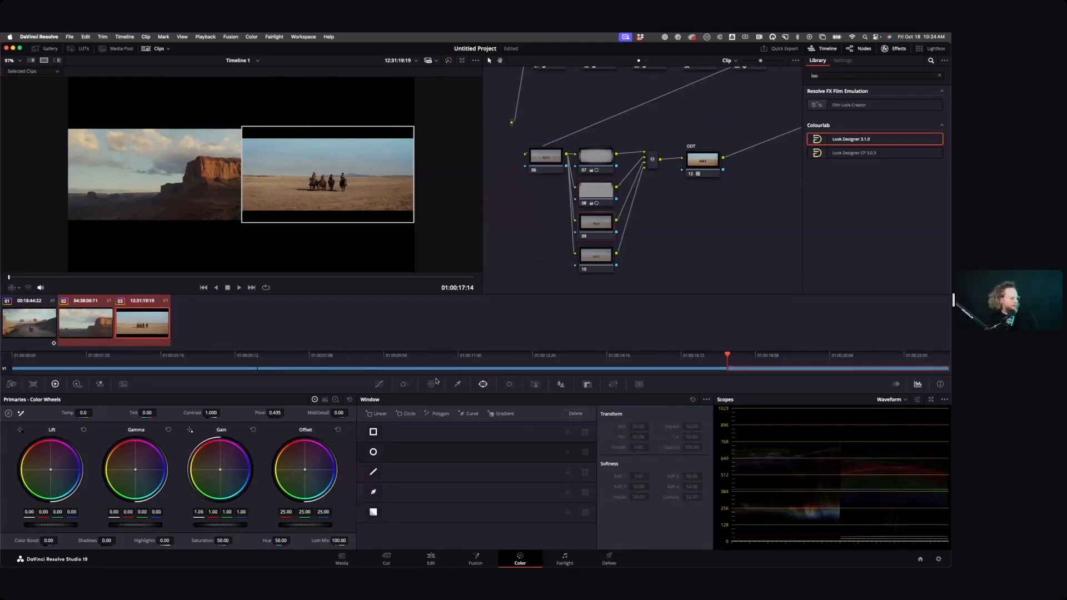
left_click(373, 452)
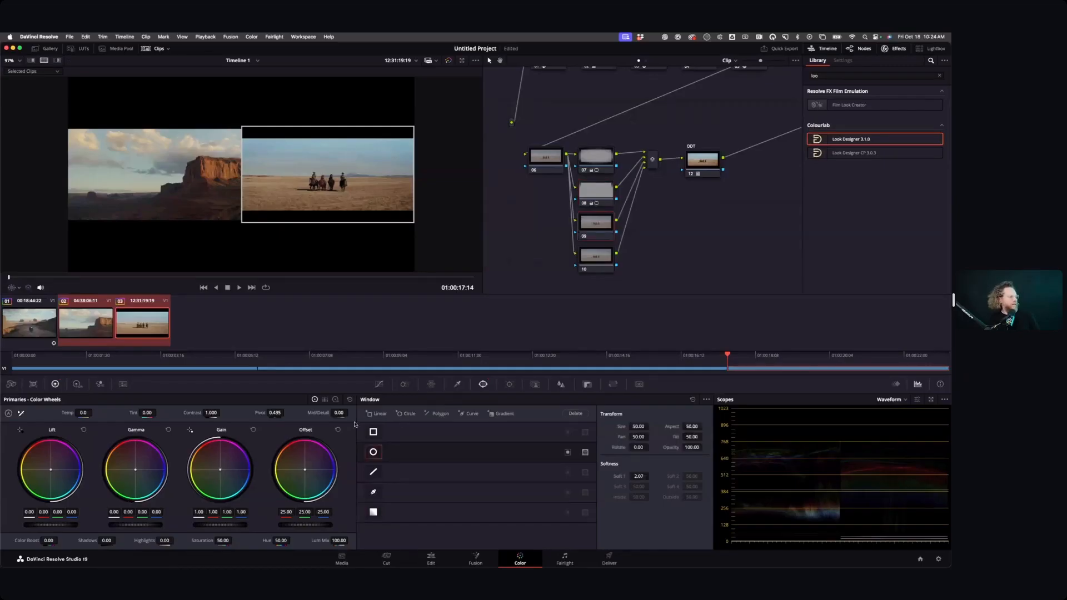
left_click(43, 61)
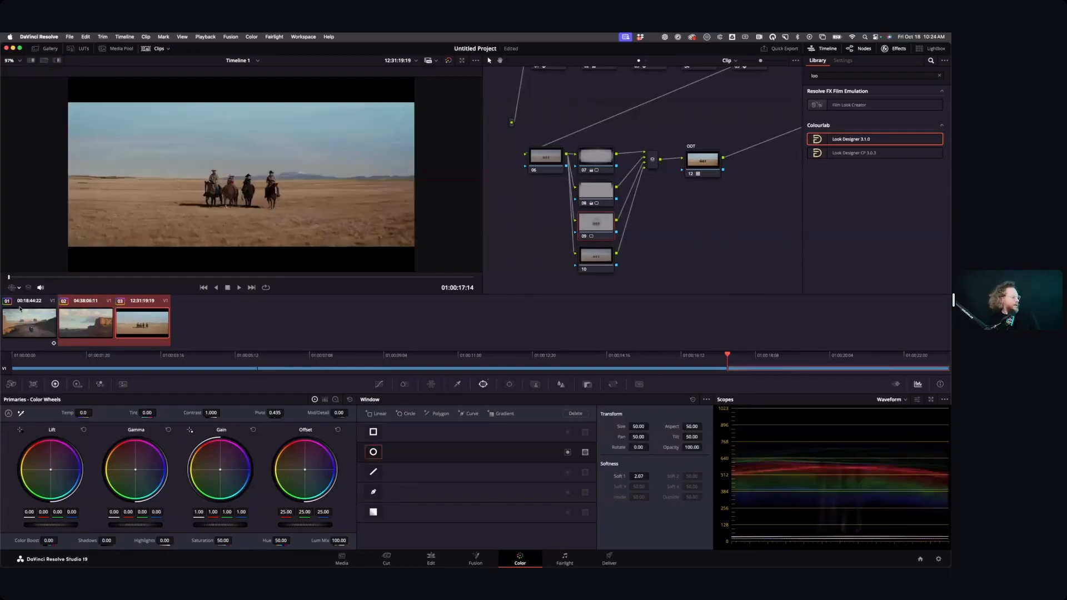
left_click(13, 287)
left_click(33, 319)
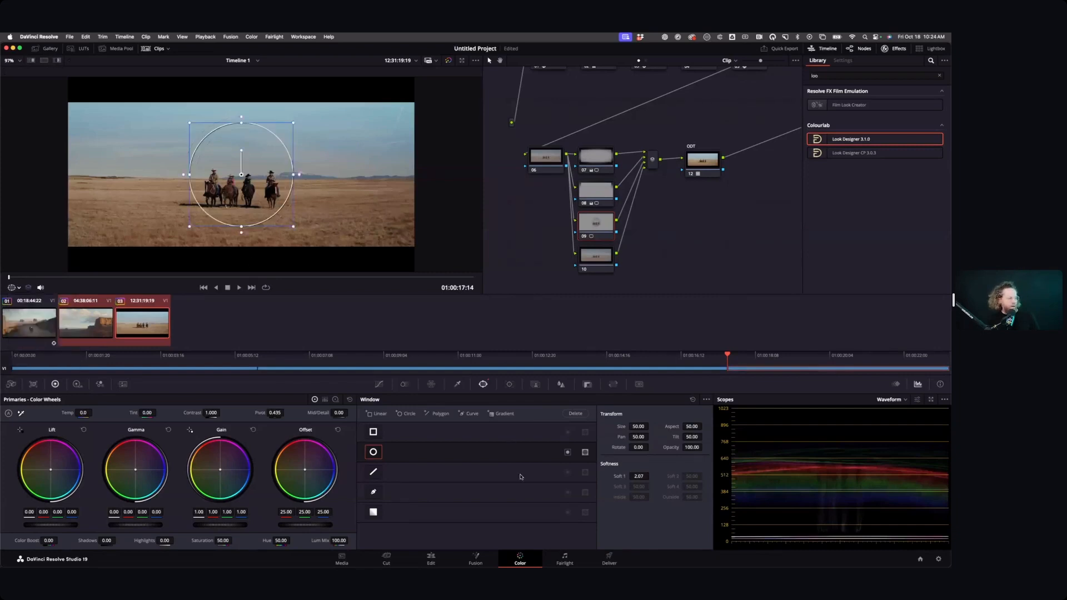
left_click_drag(638, 476, 635, 477)
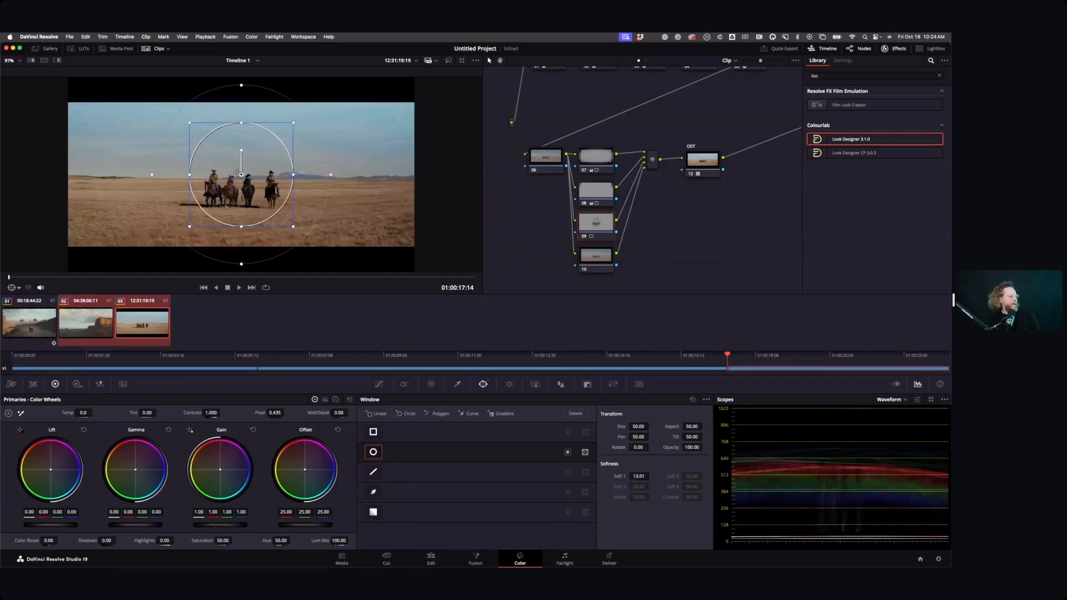
left_click_drag(266, 183, 266, 204)
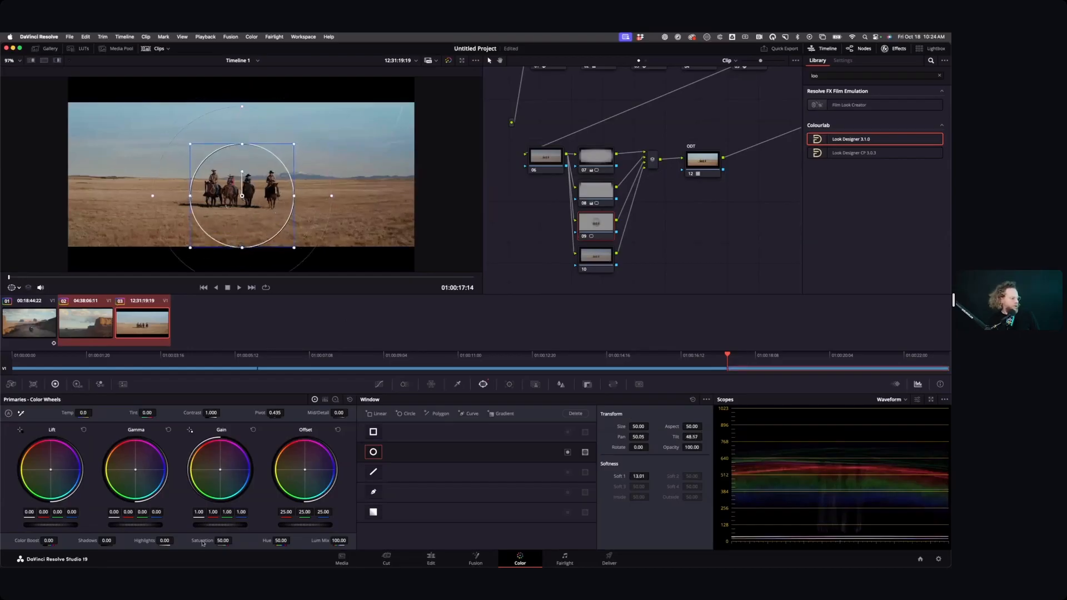
Raise node 09's gamma to 0.03 and widen its circle window to aspect 70.36 with softness 18.43.
left_click_drag(128, 531, 132, 531)
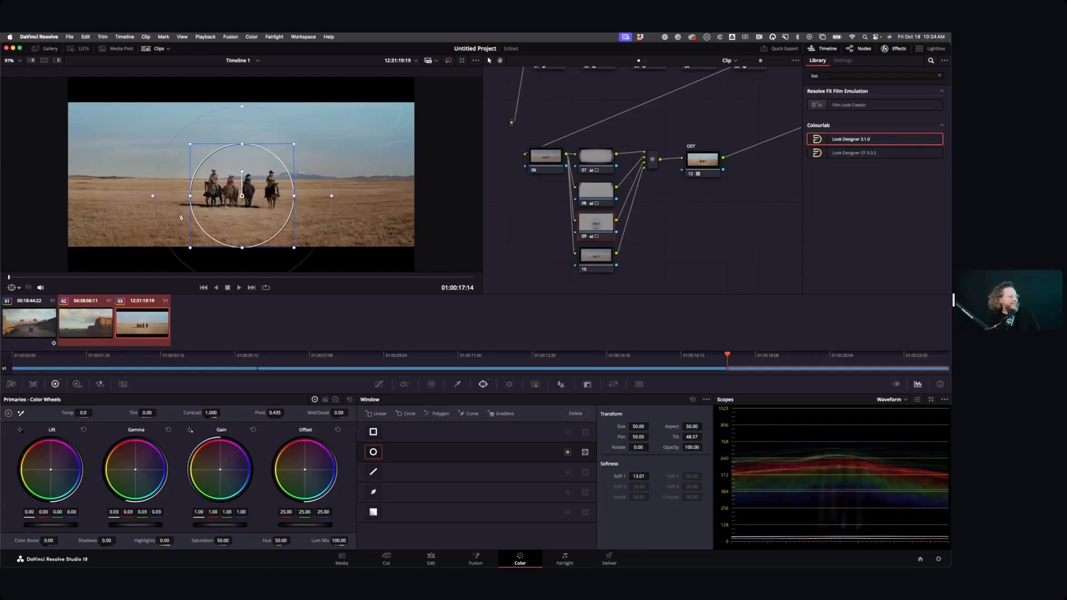
left_click_drag(190, 195, 154, 196)
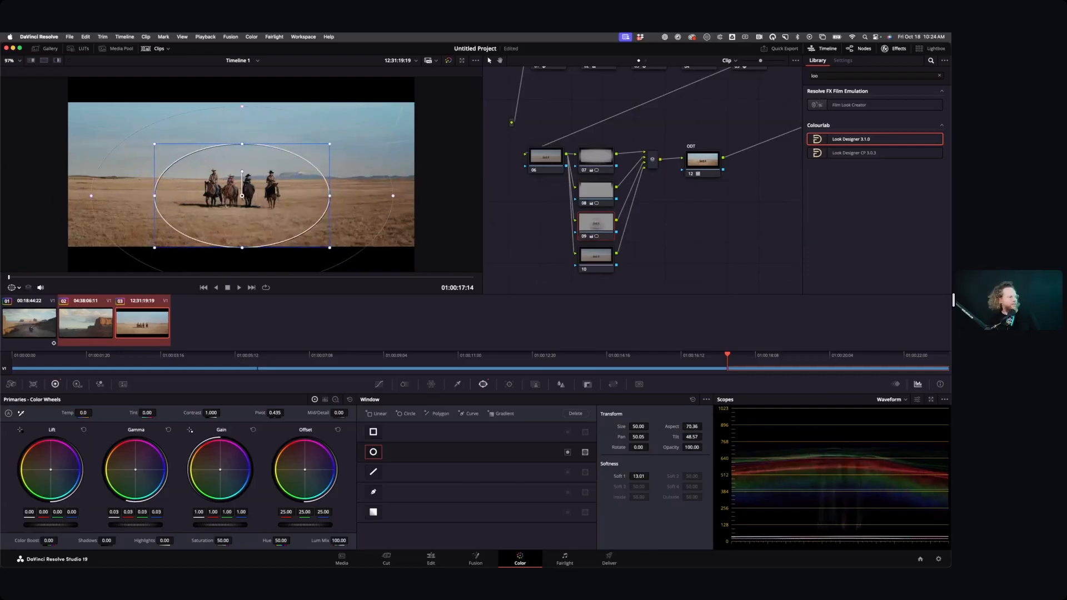
left_click_drag(639, 476, 614, 470)
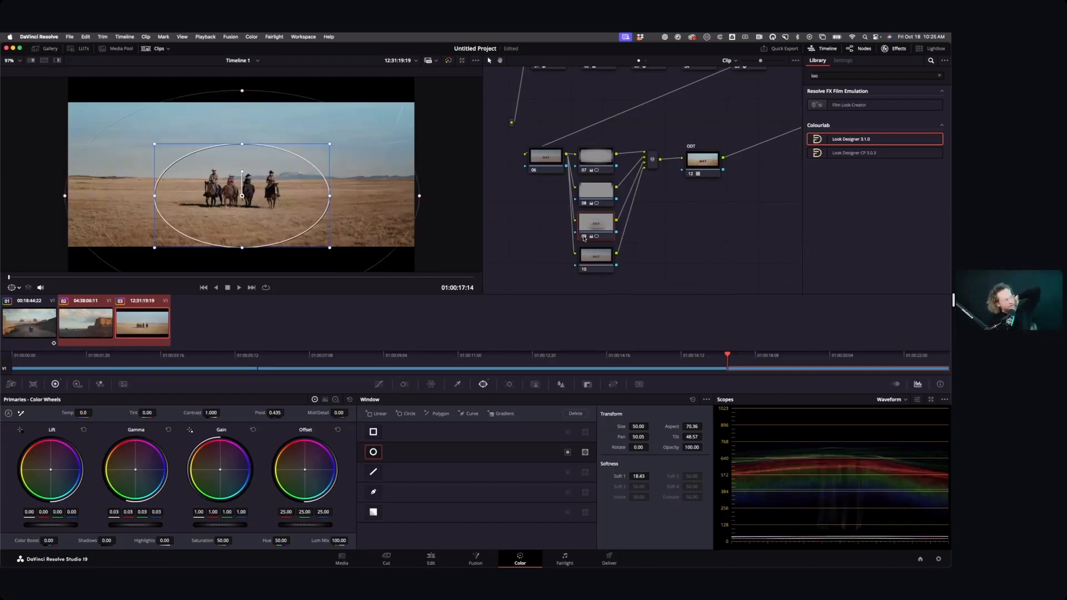
Check node 09 by disabling and re-enabling it, and compare the third clip with the second in the selected-clips split screen.
left_click(584, 237)
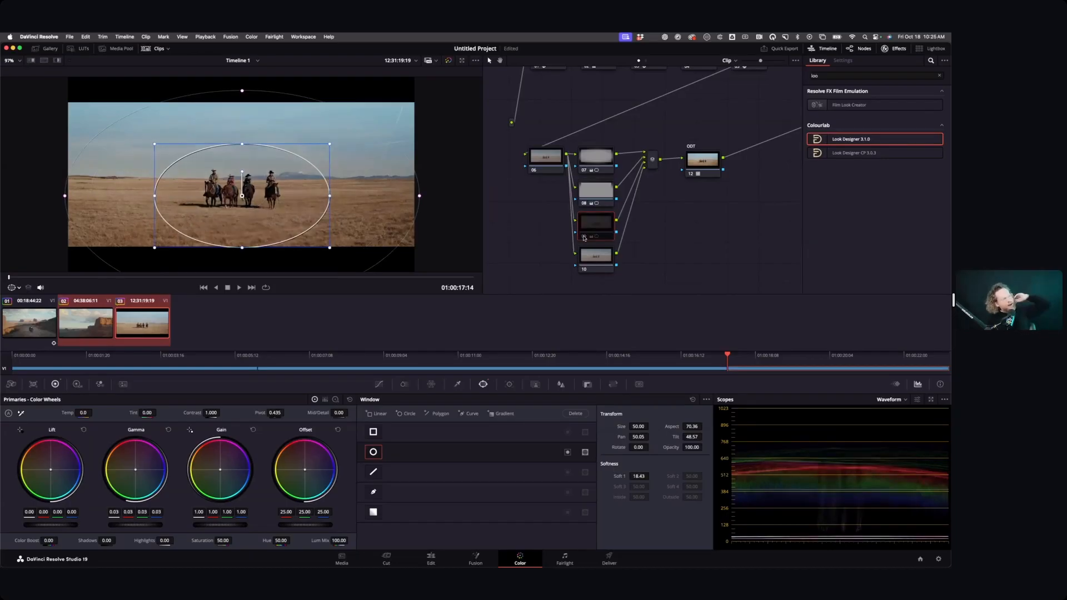
left_click(584, 237)
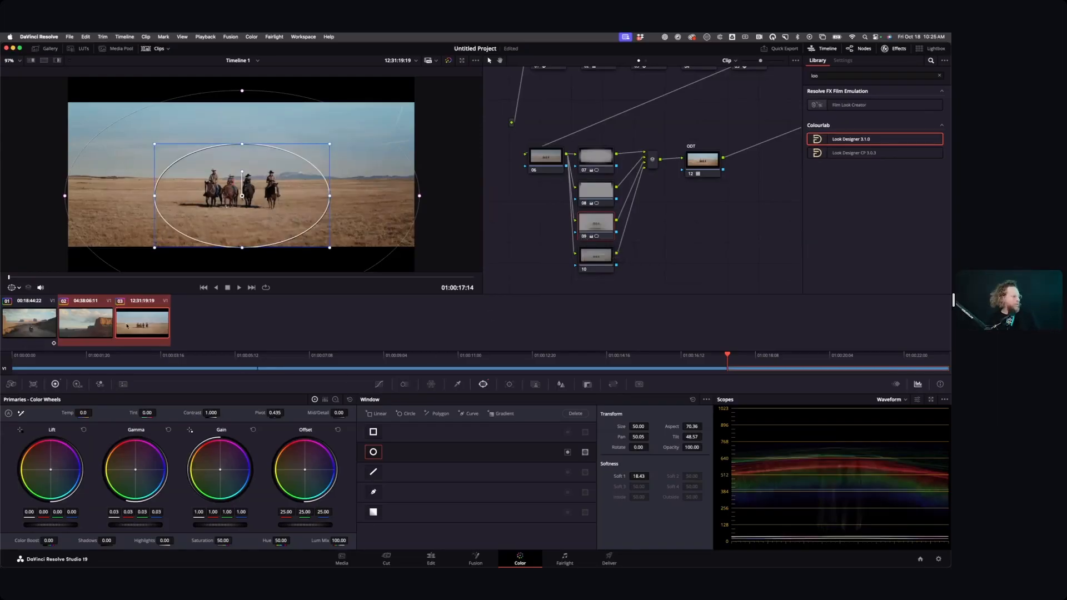
left_click(90, 328, "shift")
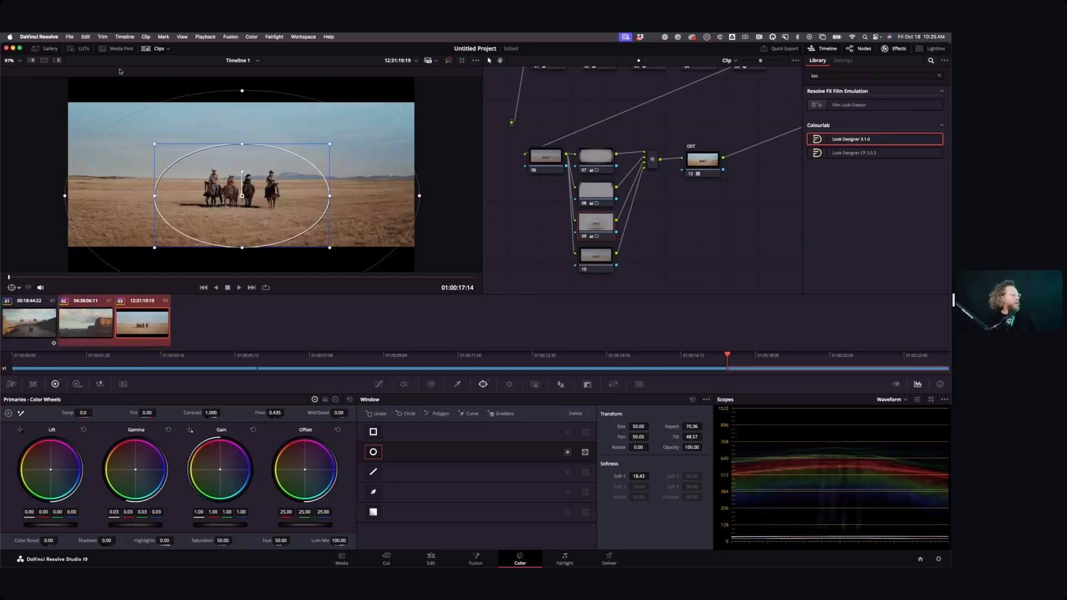
left_click(44, 60)
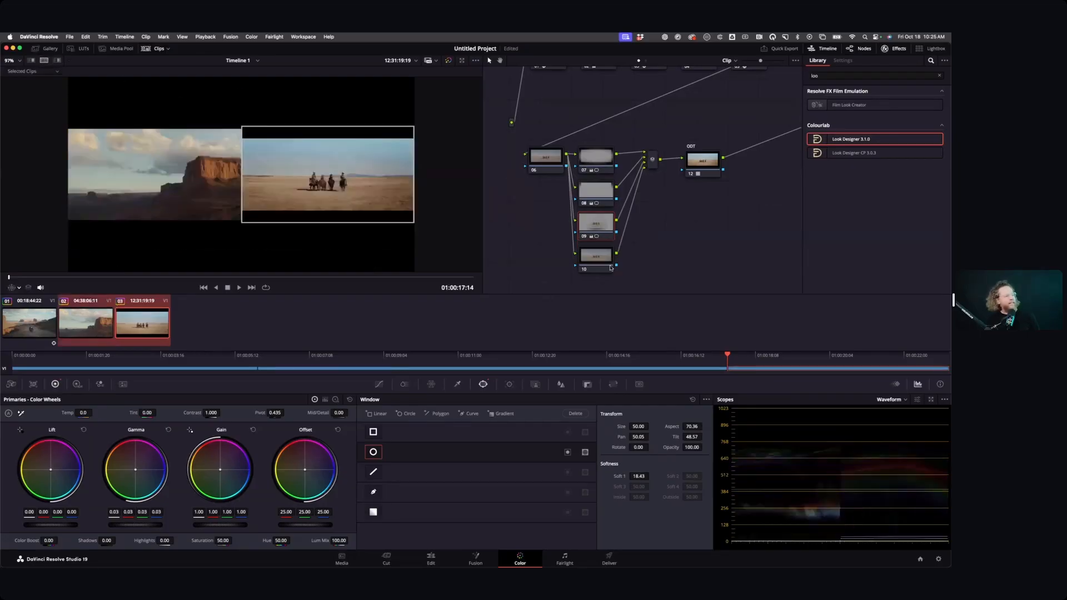
Darken the third clip's foreground on node 10 with a gradient window, rotation -177.90, tilt 43.94, pan 50.25, softness 5.07, and gamma -0.03.
left_click(603, 264)
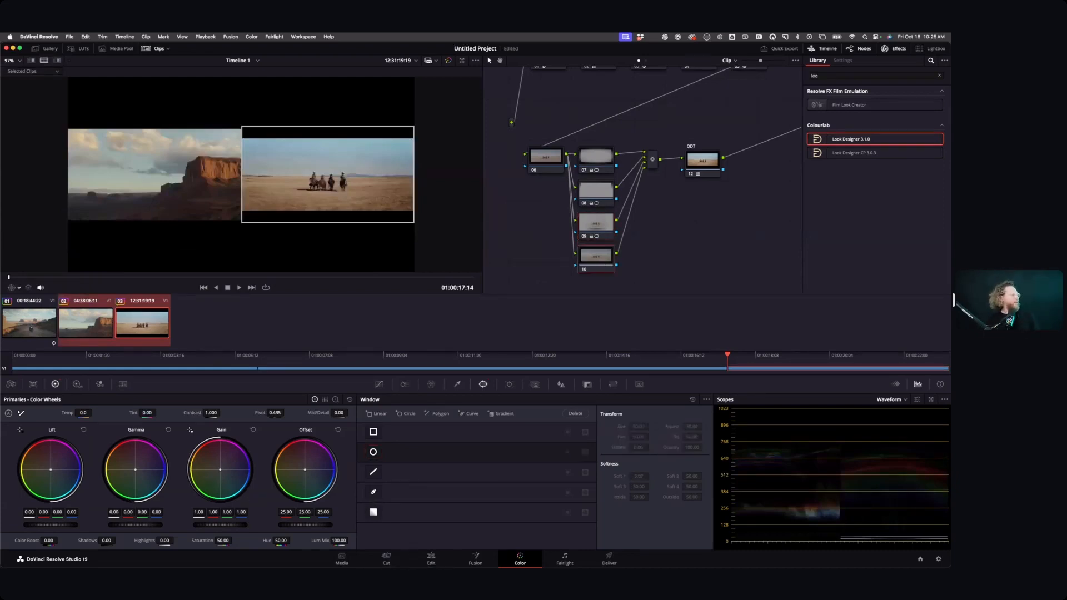
left_click(44, 60)
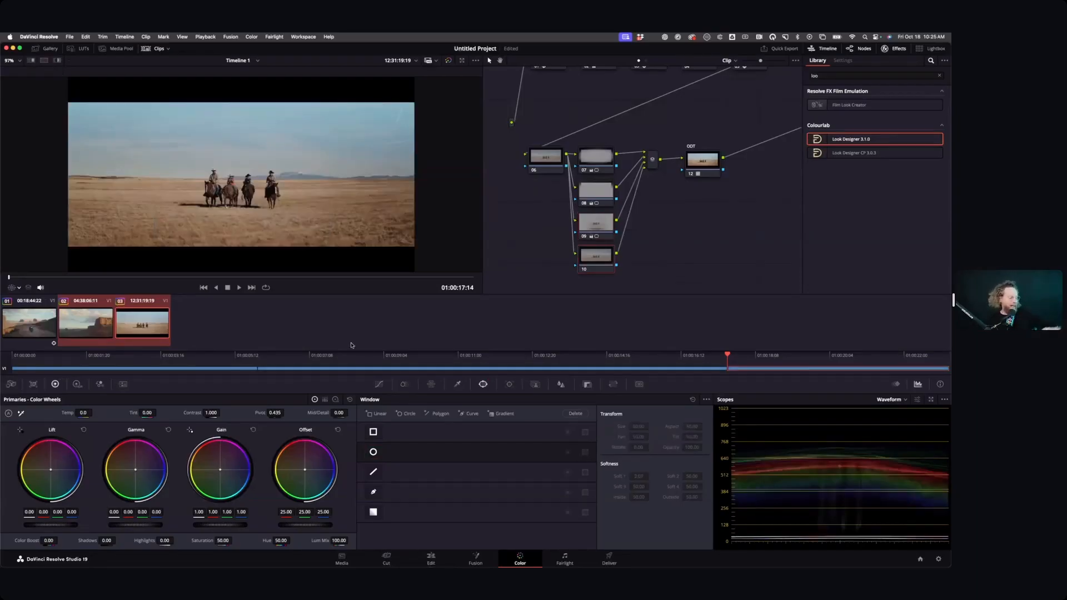
left_click(373, 512)
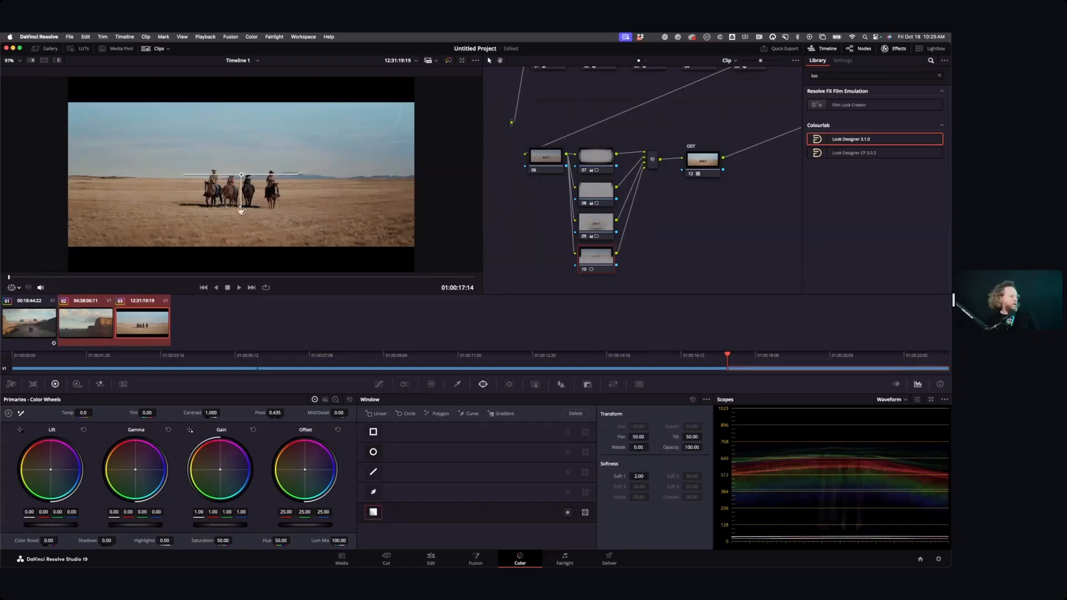
left_click_drag(241, 212, 245, 81)
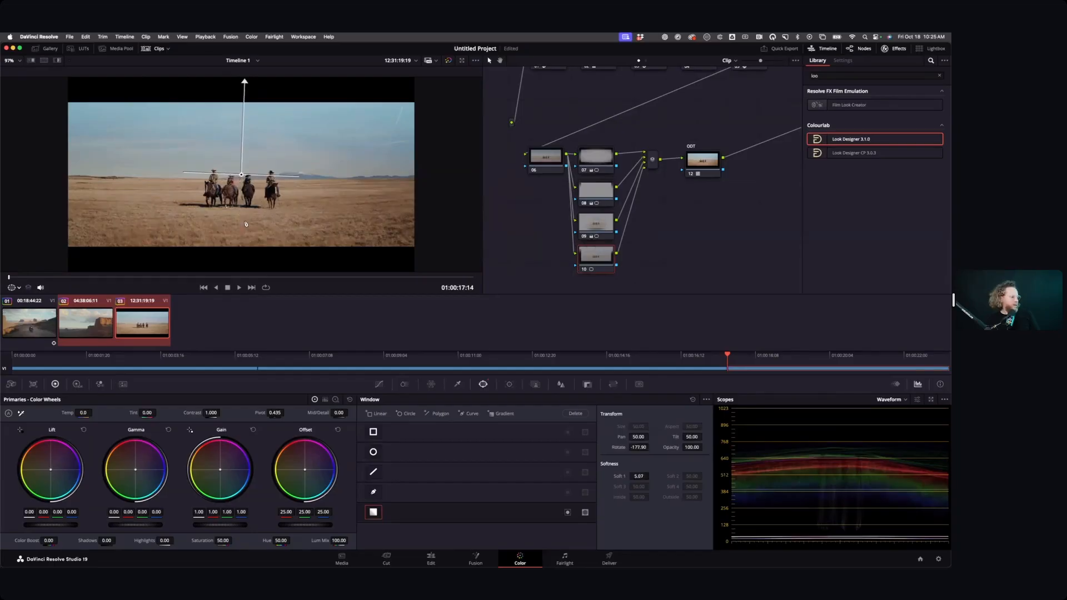
left_click_drag(247, 224, 250, 313)
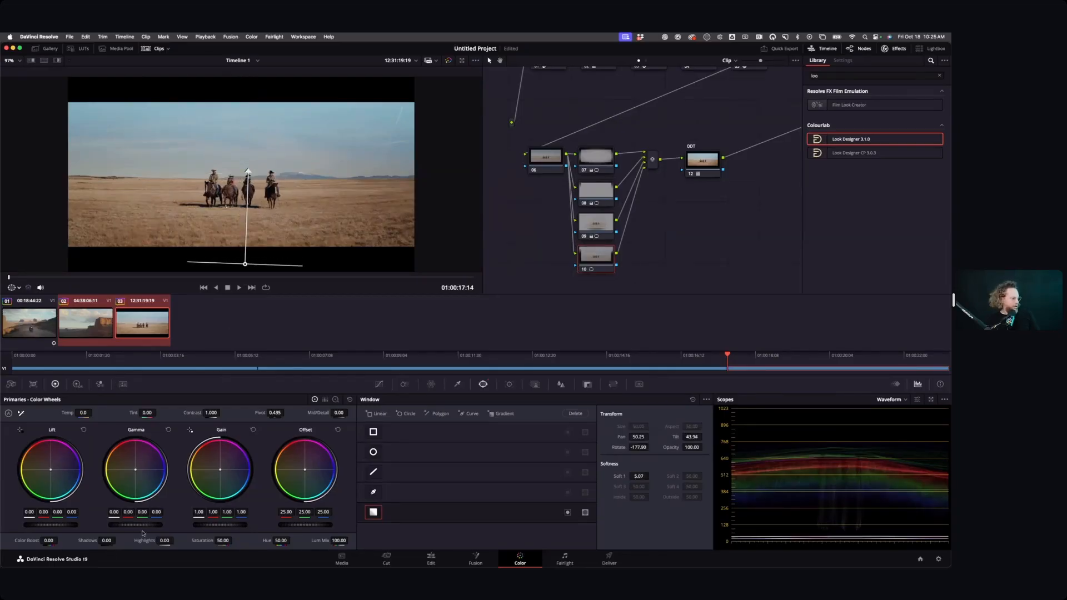
left_click_drag(135, 524, 100, 530)
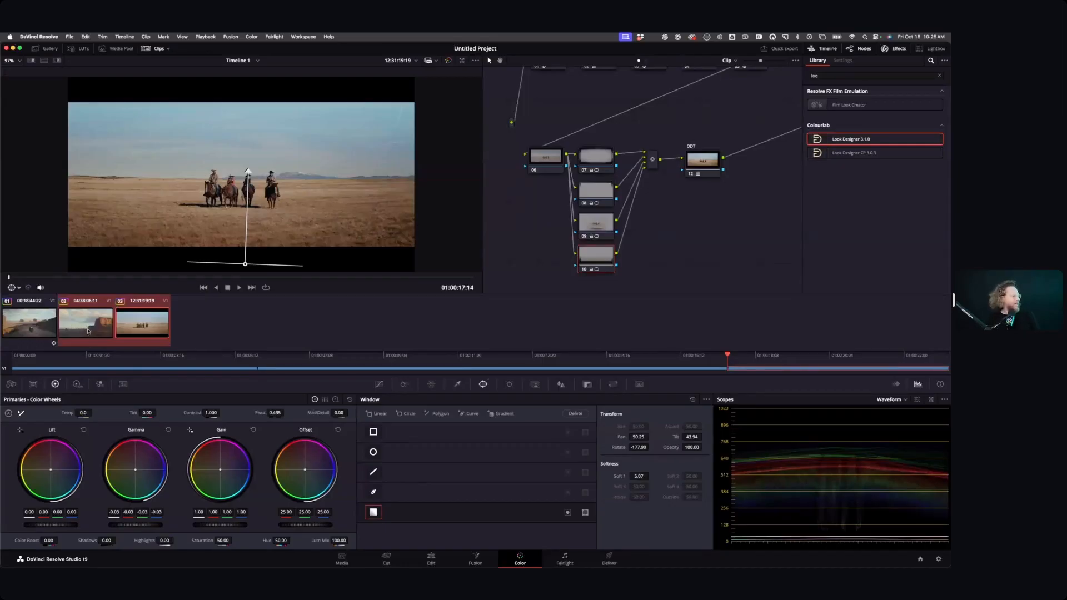
Show all three clips in the split screen and set the saturation of the third clip's TRIM node to 50.80.
left_click(30, 328, "shift")
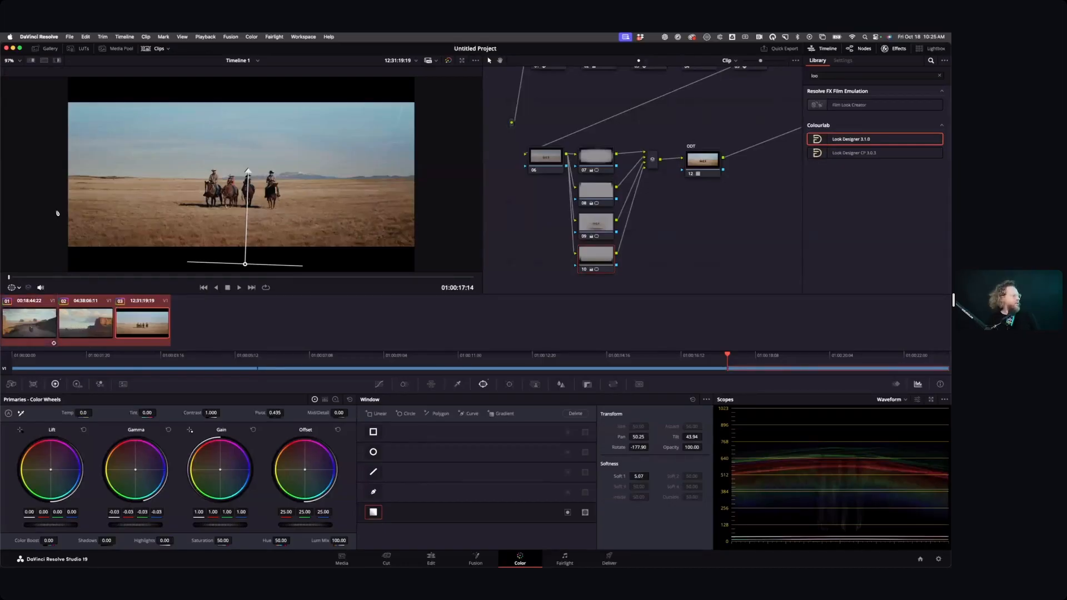
left_click(45, 61)
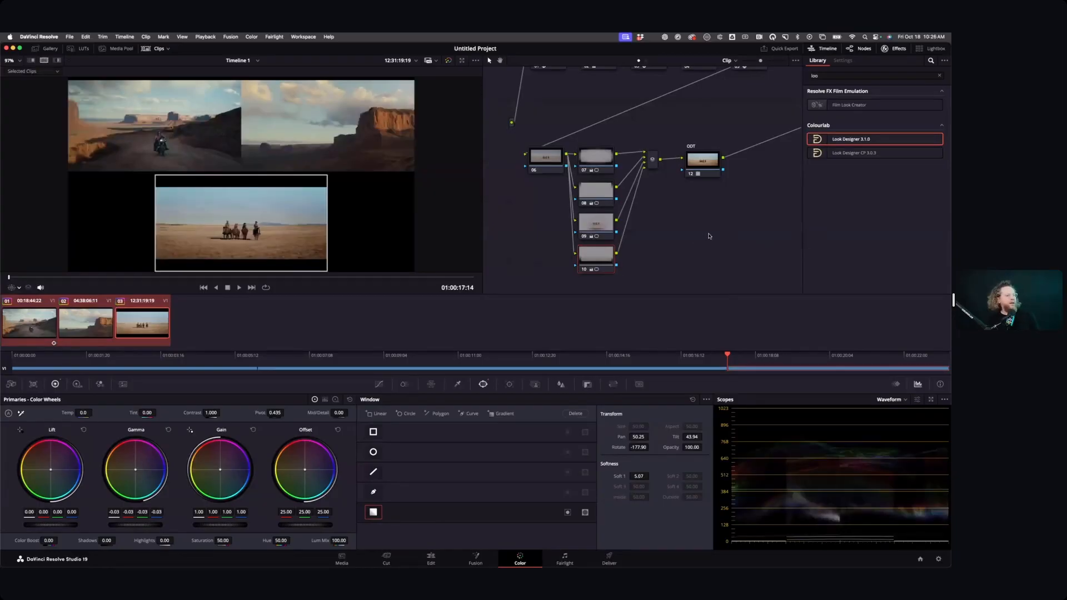
scroll(709, 235, "up", 3)
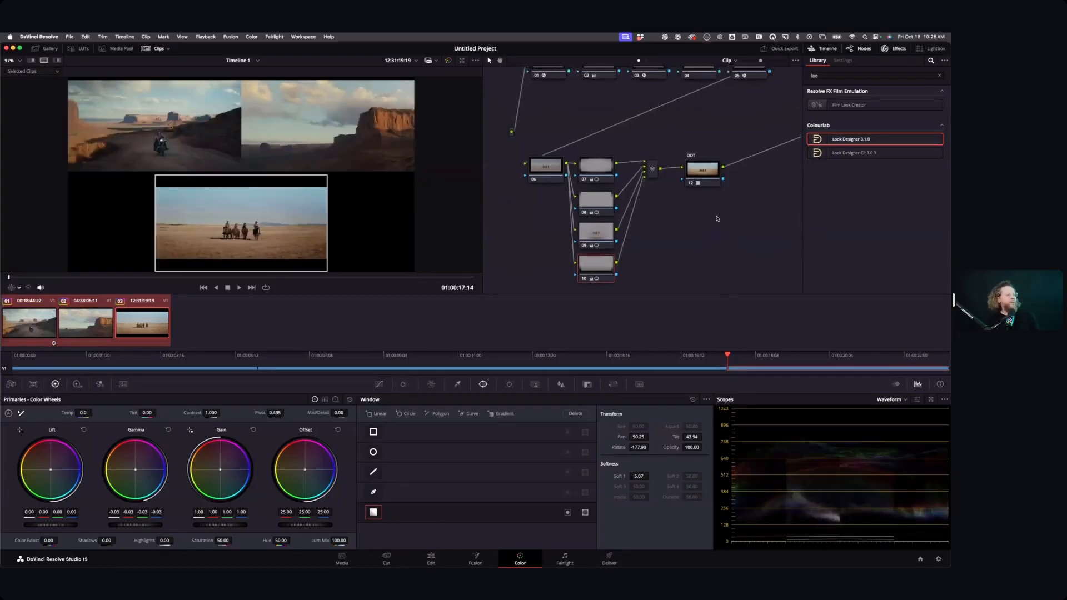
scroll(716, 218, "up", 3)
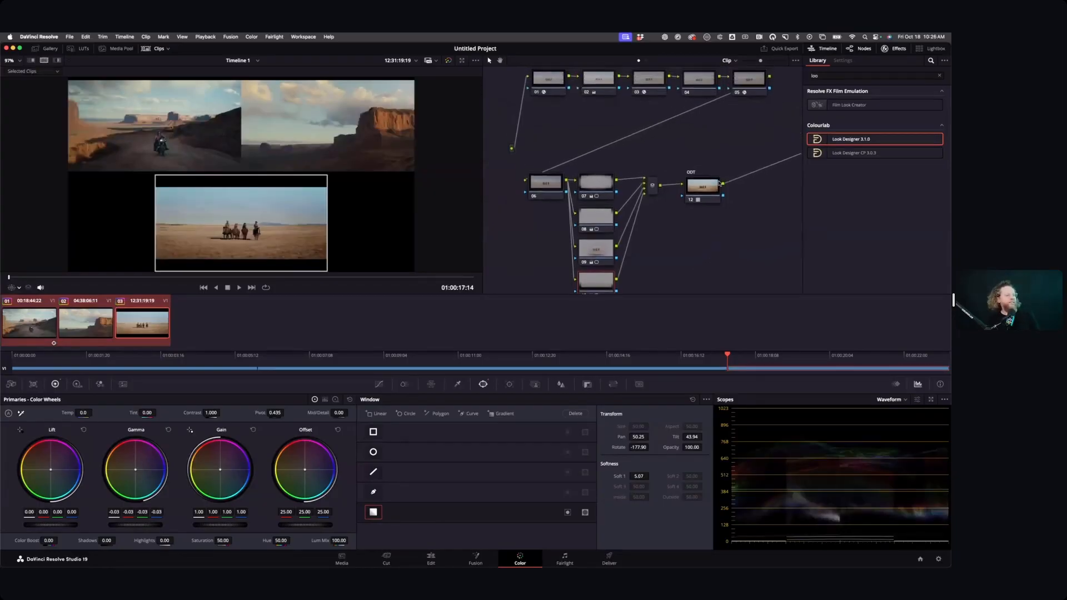
left_click(691, 89)
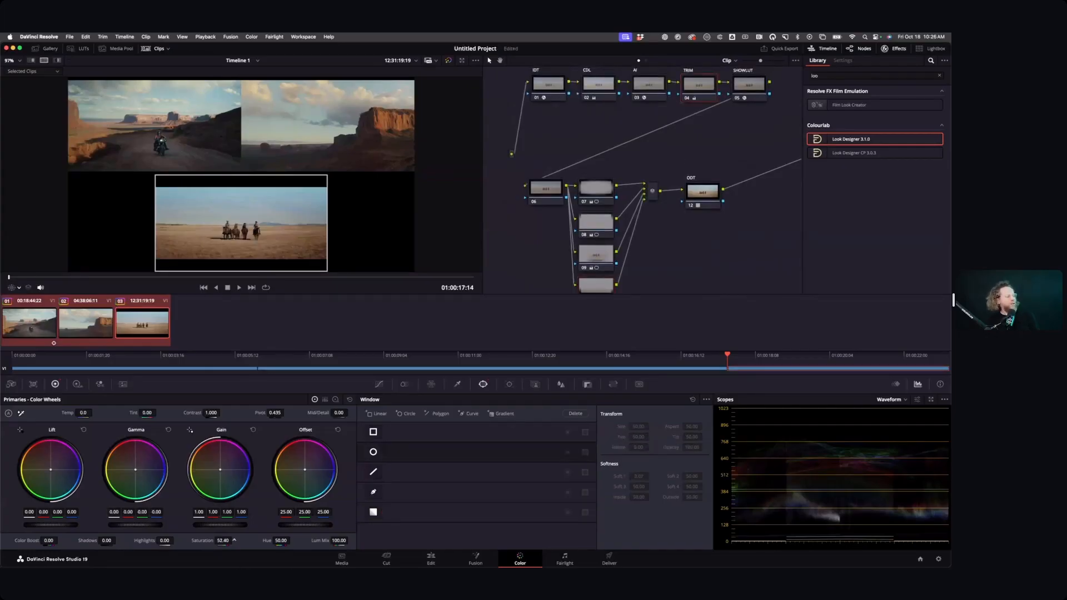
left_click_drag(234, 540, 234, 541)
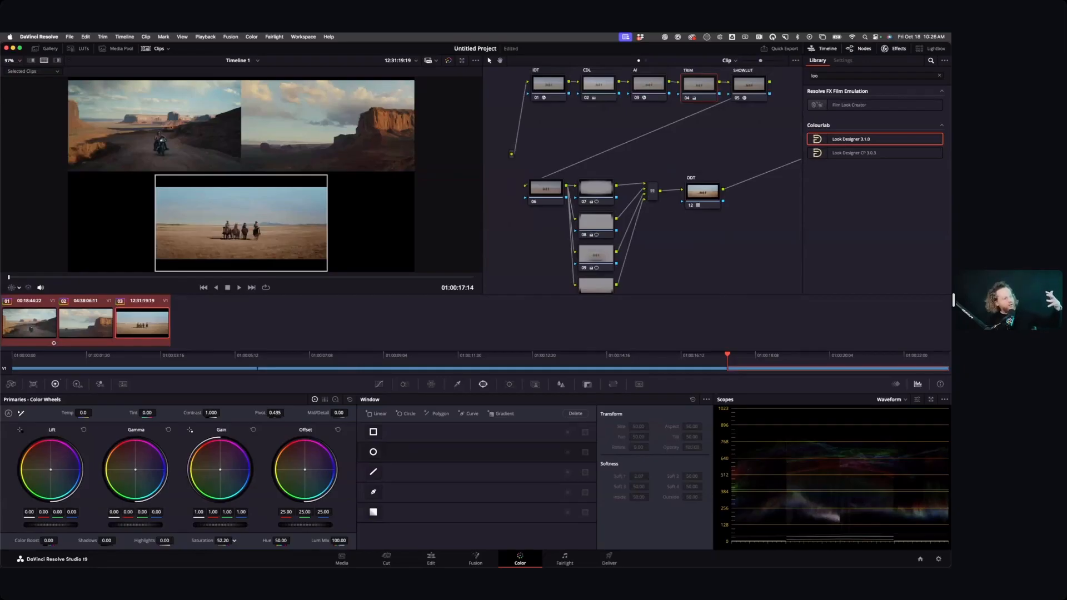
scroll(233, 540, "up", 2)
scroll(234, 541, "down", 2)
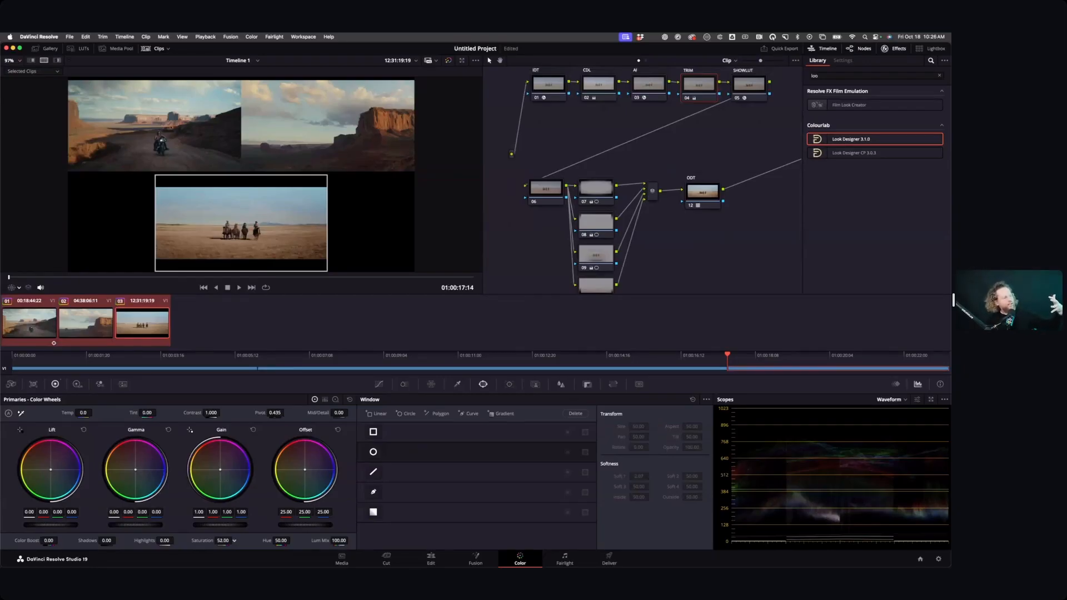
scroll(234, 540, "down", 1)
left_click_drag(234, 540, 224, 542)
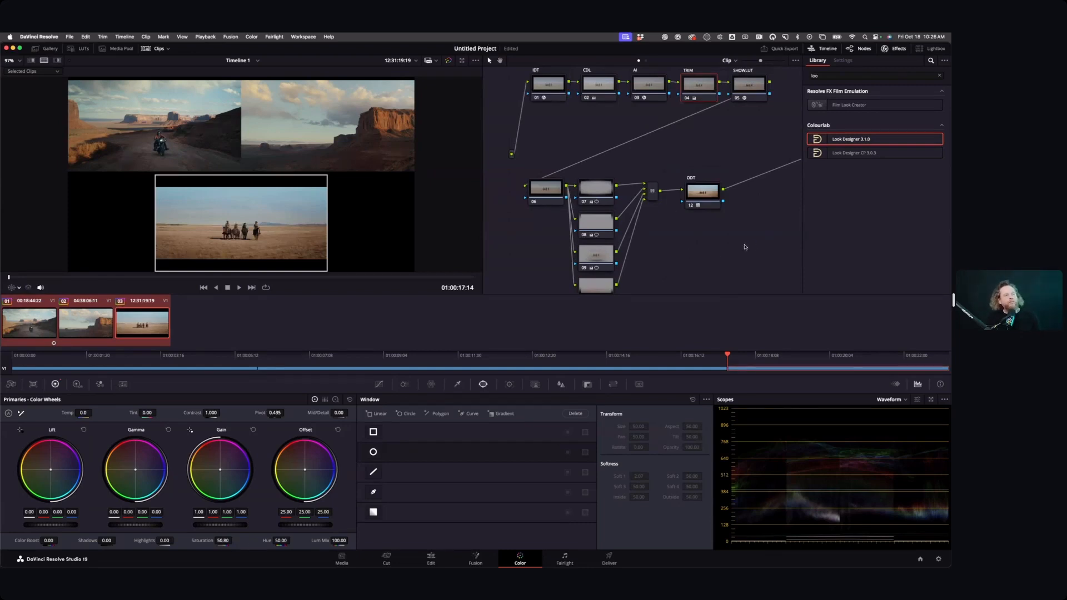
Add a serial node after node 01 in the timeline-level node graph and apply the Grainlab 3.1.0 effect to it.
left_click(645, 60)
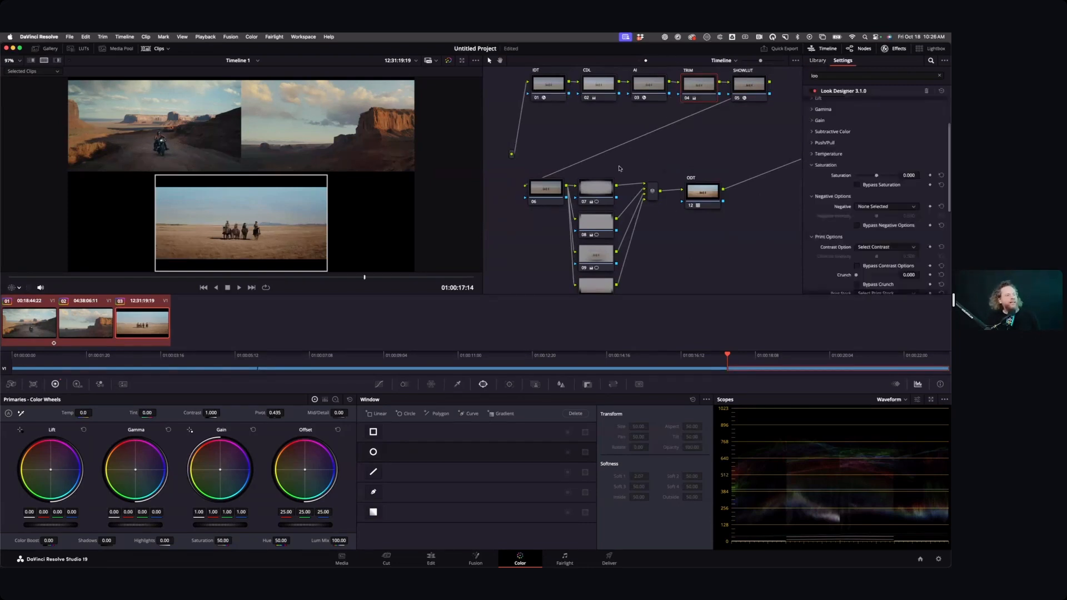
left_click_drag(603, 127, 584, 134)
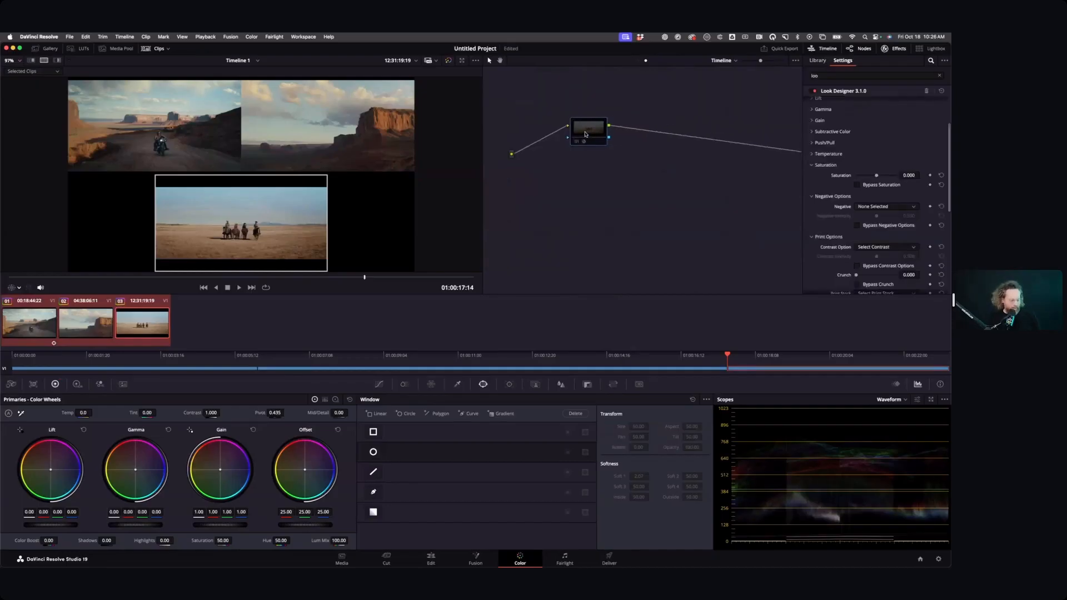
key("alt+s")
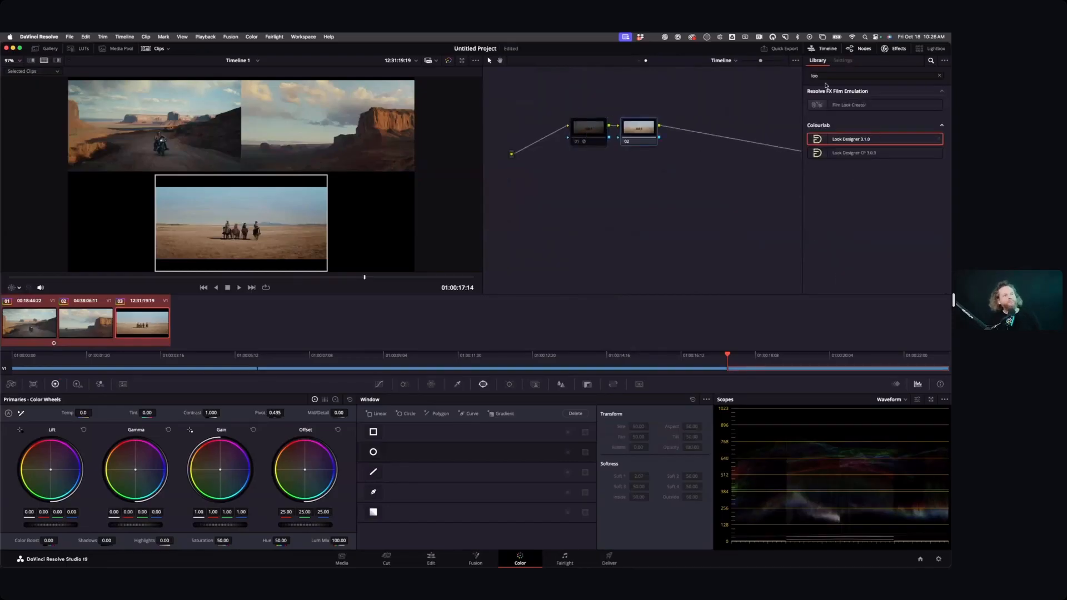
left_click_drag(822, 77, 785, 78)
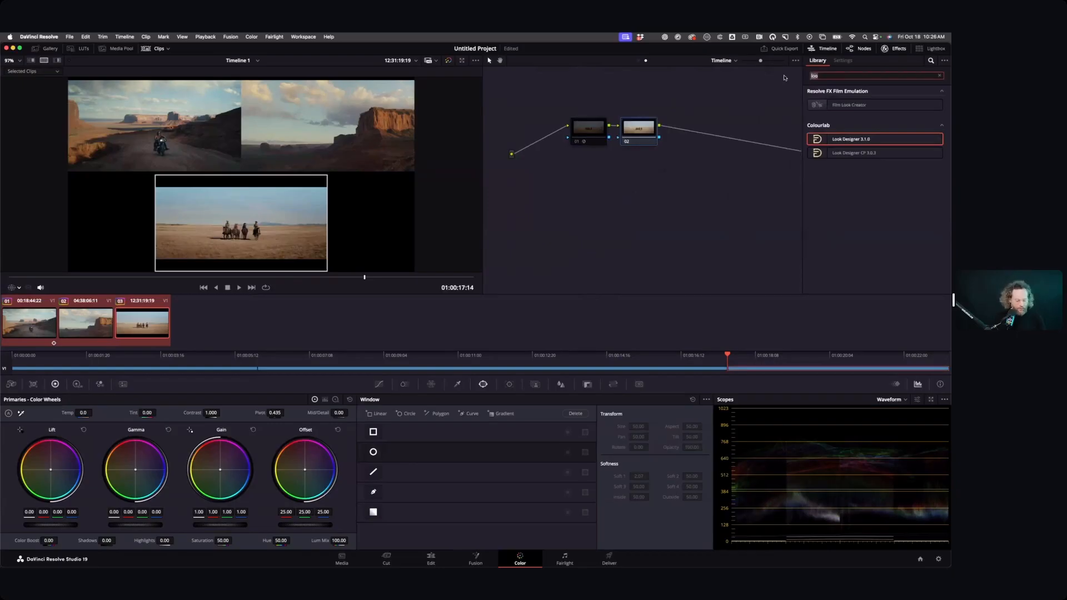
type("gra")
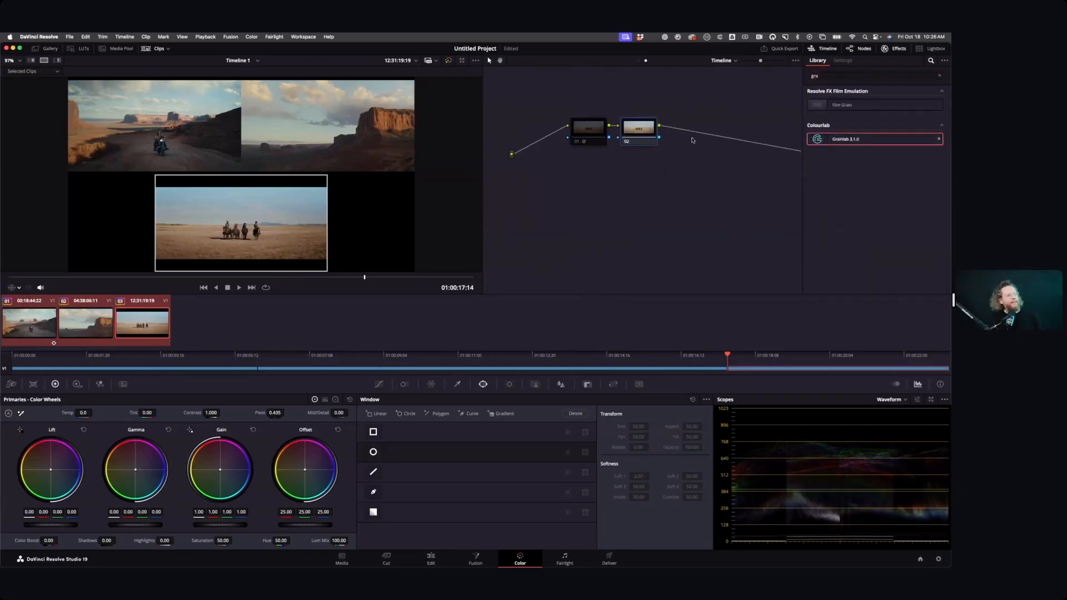
left_click_drag(692, 140, 636, 131)
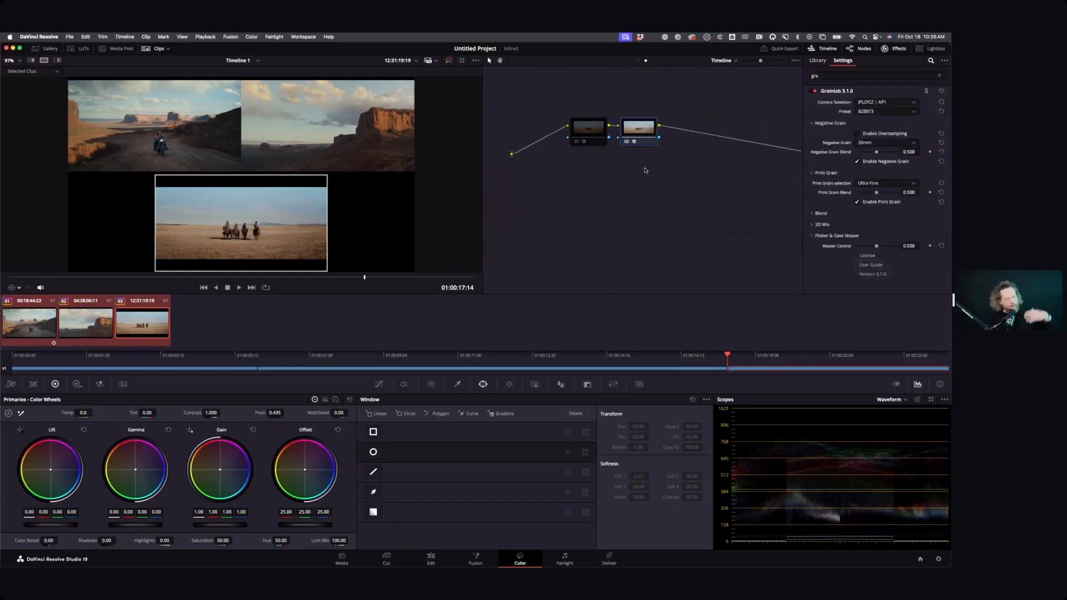
Return to the single view of the third clip and enlarge the riders to about 222% to inspect the grain.
left_click(44, 60)
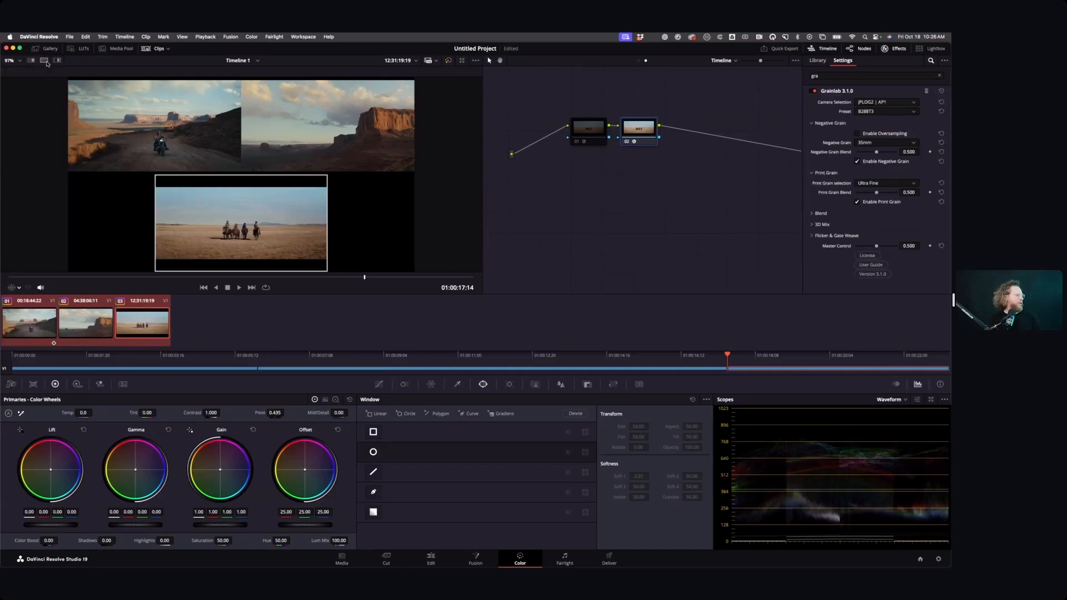
scroll(343, 196, "up", 5)
scroll(343, 196, "up", 8)
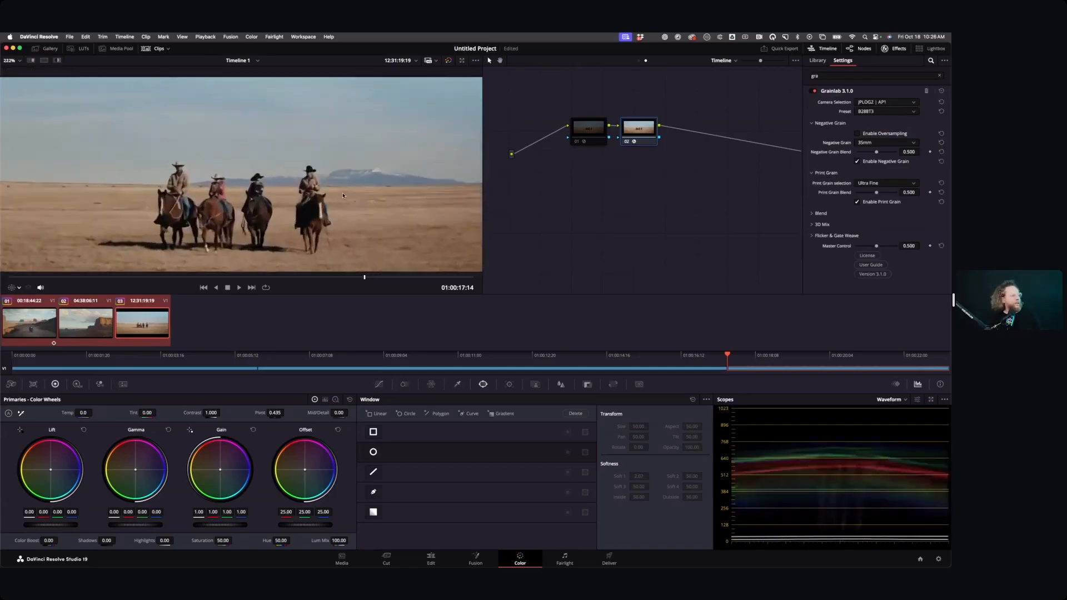
Set Grainlab's camera selection to REC 709 | Gamma 2.4, enable oversampling, and set the negative grain blend to 0.523.
left_click(878, 103)
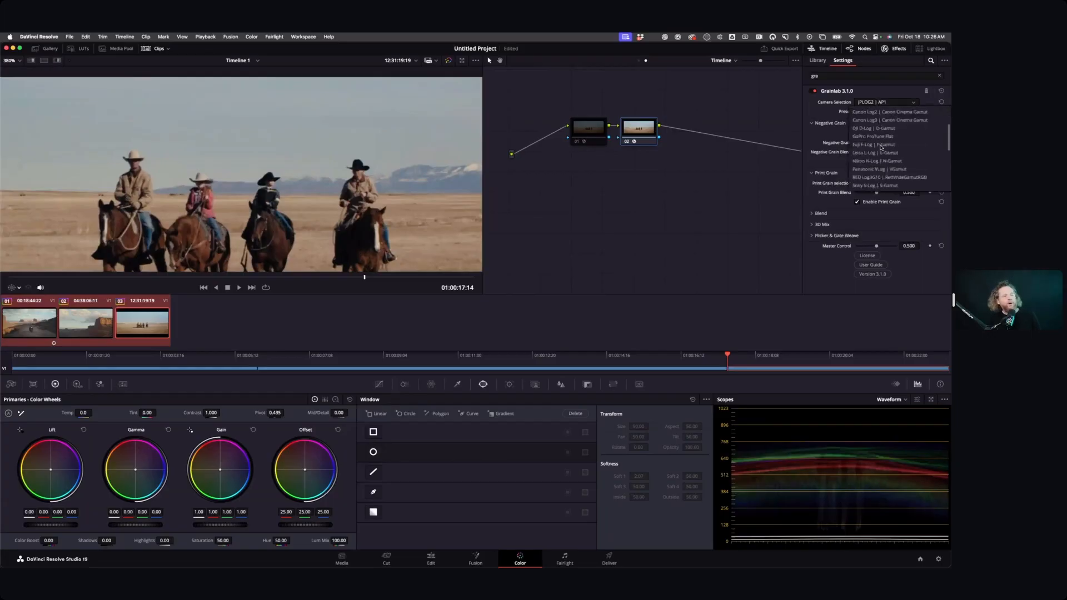
left_click(883, 152)
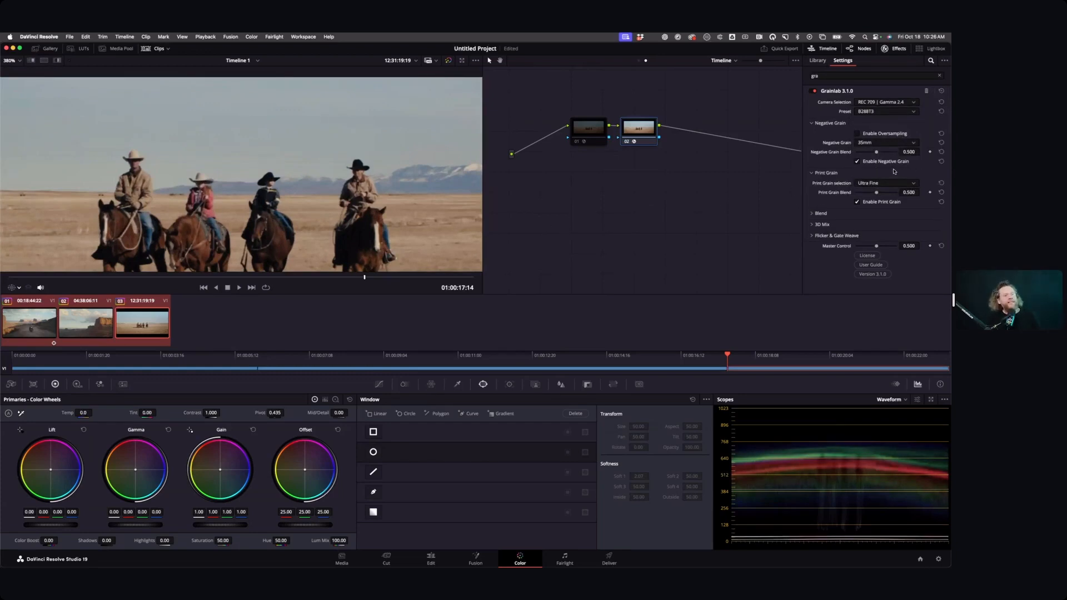
left_click(859, 134)
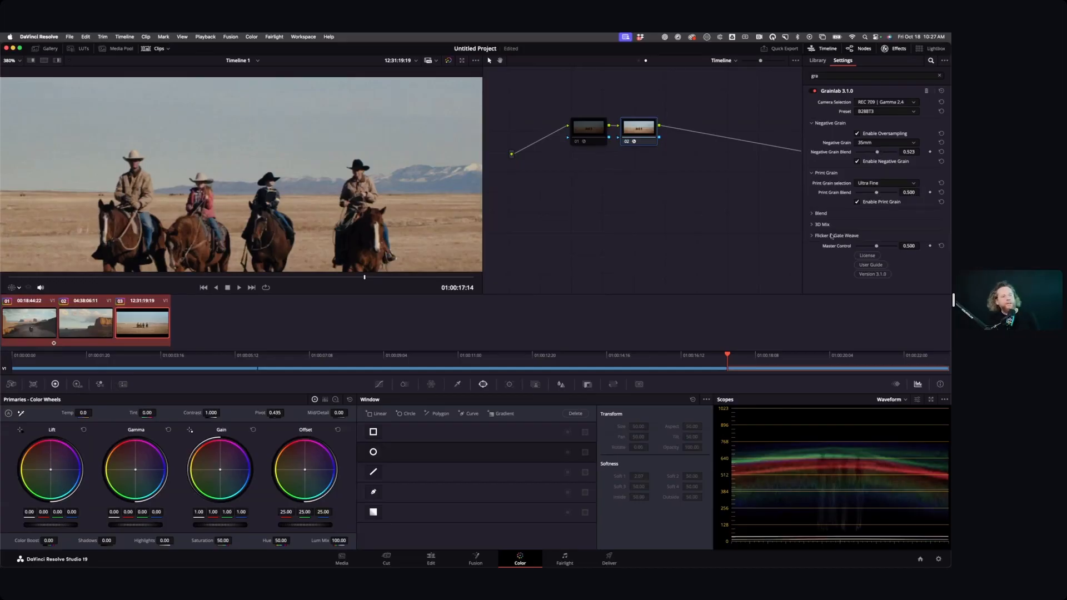
Set the low blend of the Grainlab effect to 0.394 and enable flicker.
left_click(811, 214)
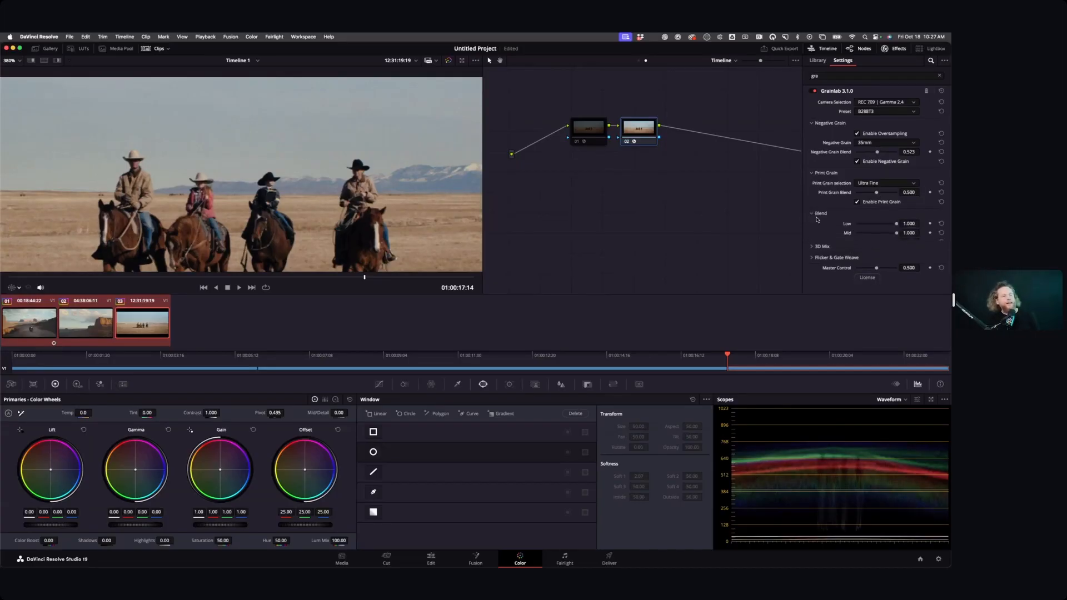
left_click_drag(896, 224, 873, 235)
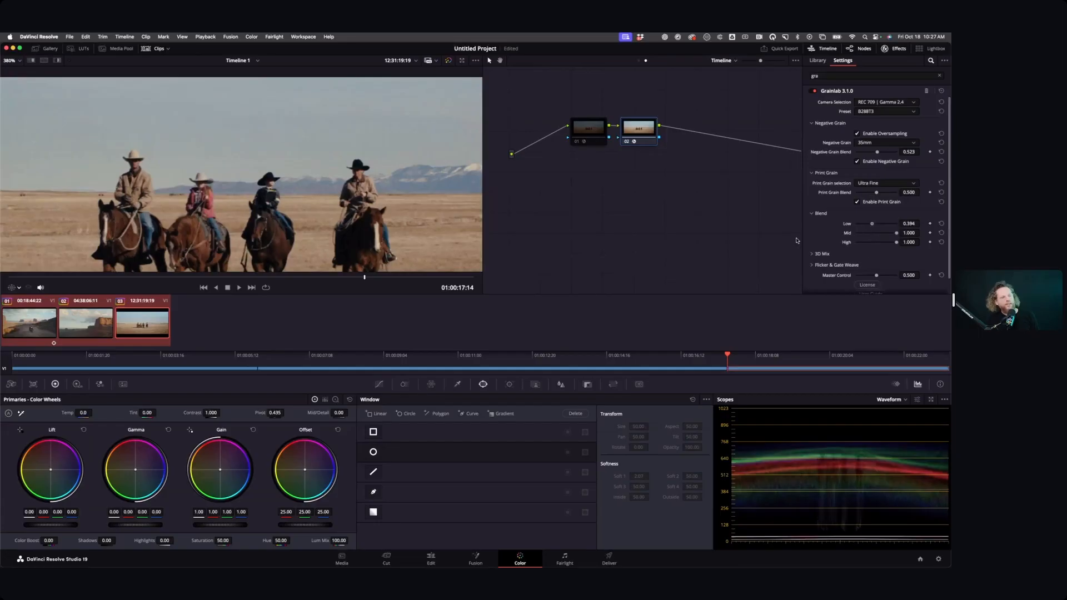
scroll(813, 248, "down", 1)
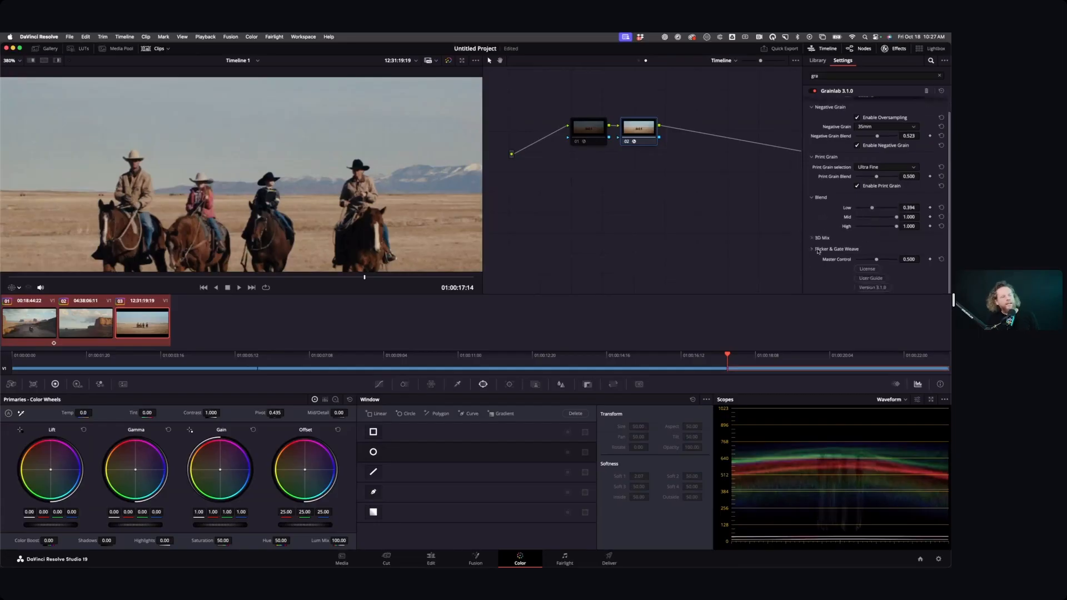
left_click(817, 250)
scroll(915, 272, "down", 2)
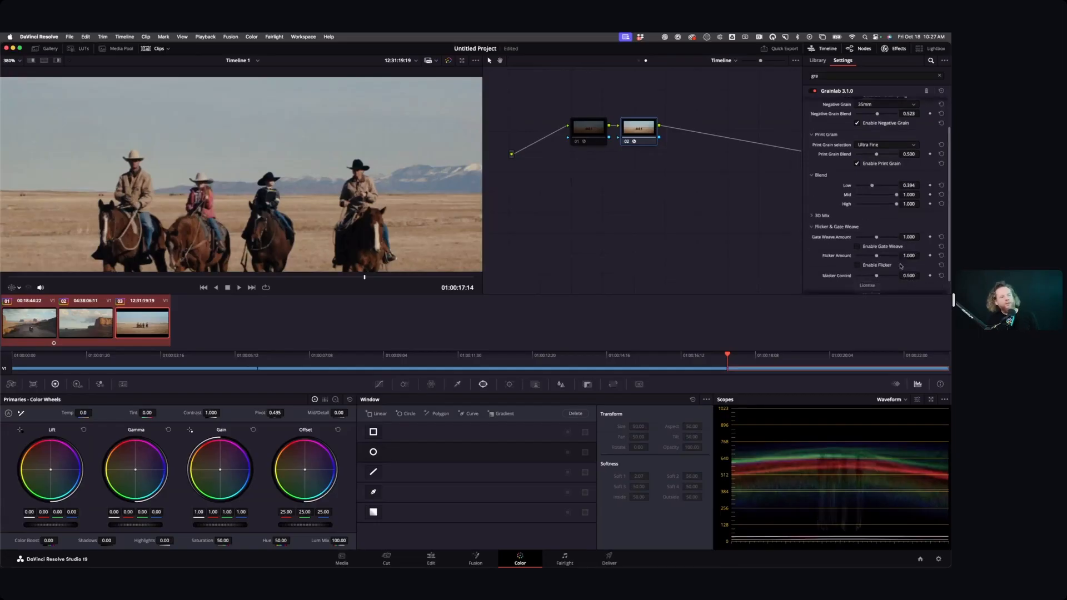
left_click(857, 249)
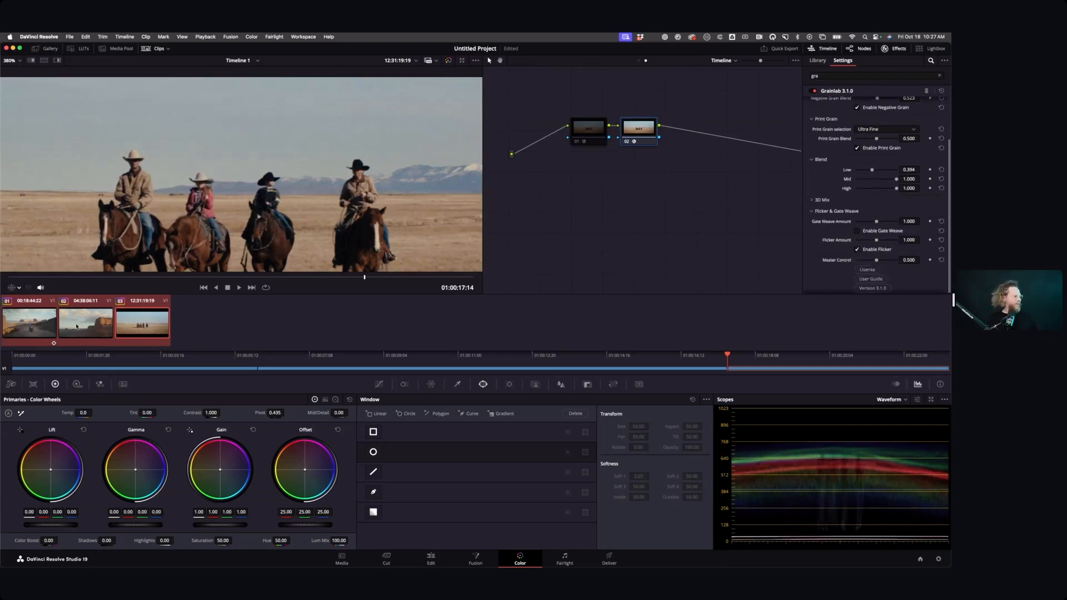
Review the grain full screen from the first clip onward and set Grainlab's Master Control to 0.331.
left_click(30, 326)
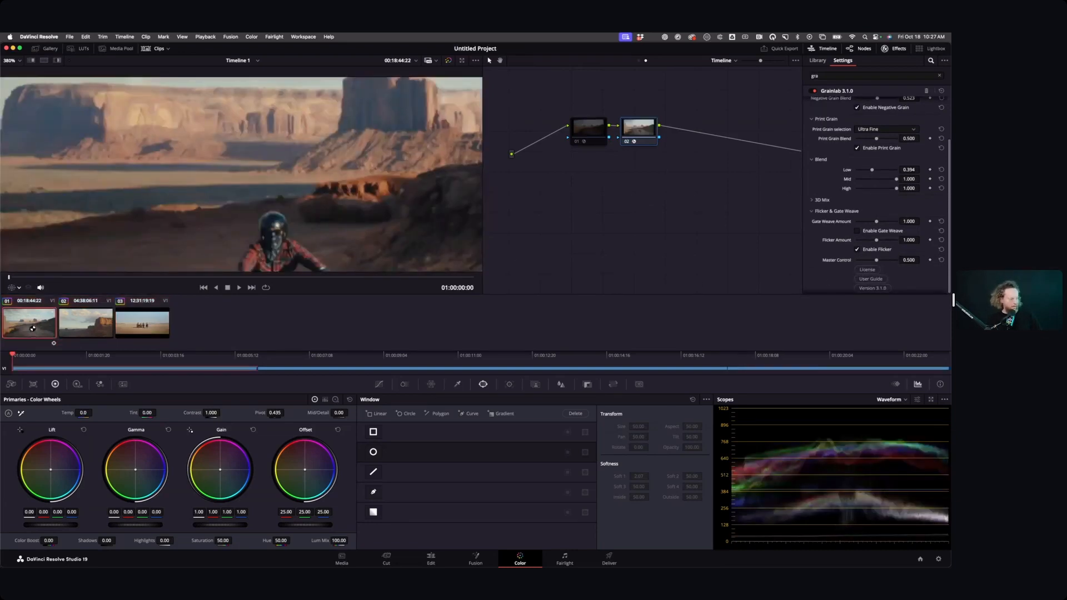
key("super+f")
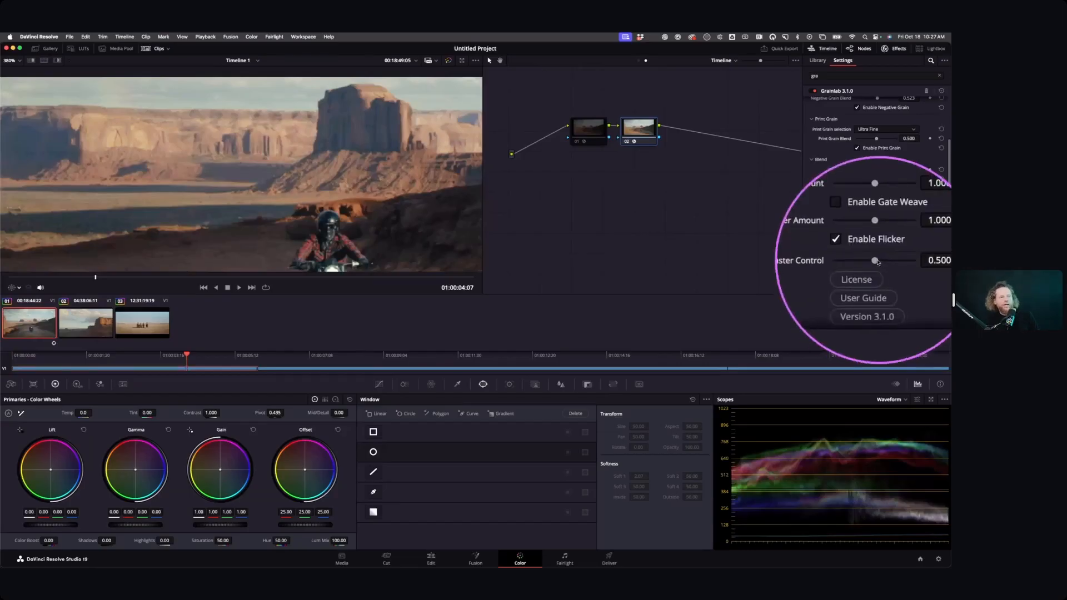
left_click_drag(876, 260, 870, 263)
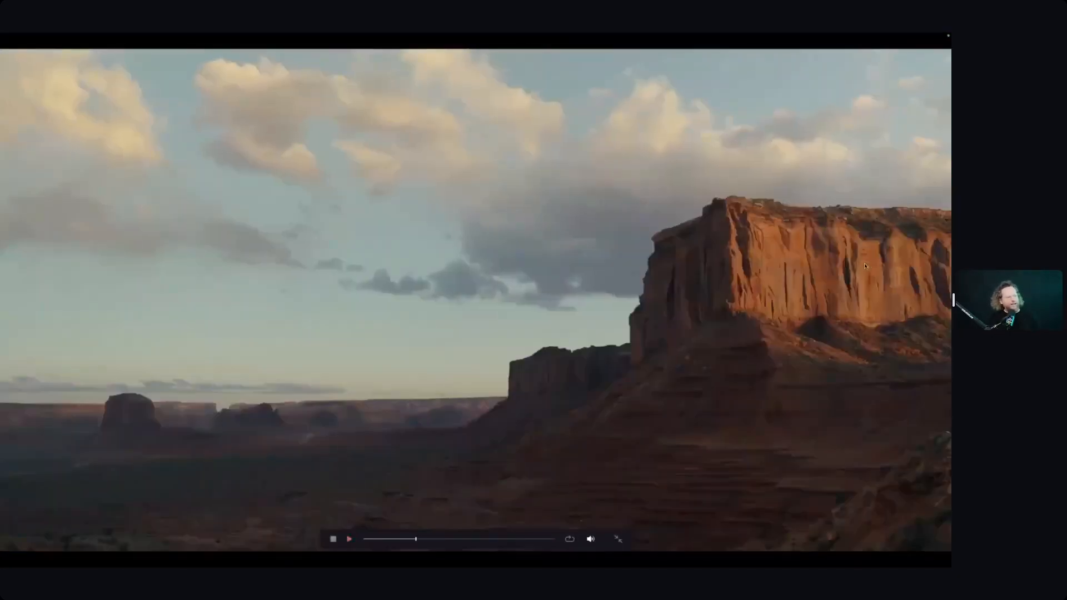
key("Escape")
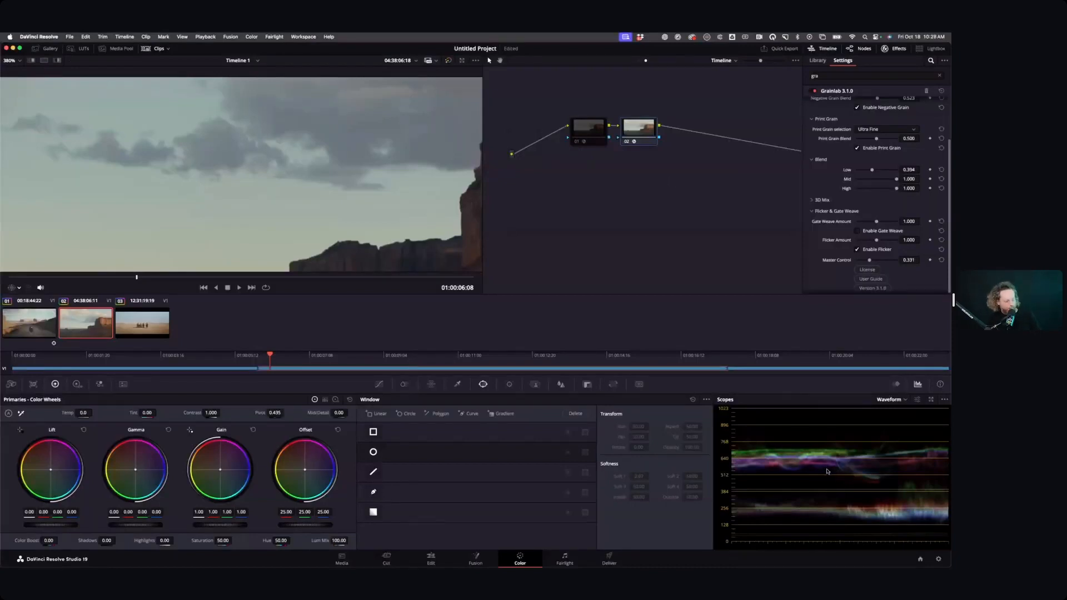
Turn the Grainlab node 02 off and on to compare the second clip's sky with and without grain.
left_click(626, 142)
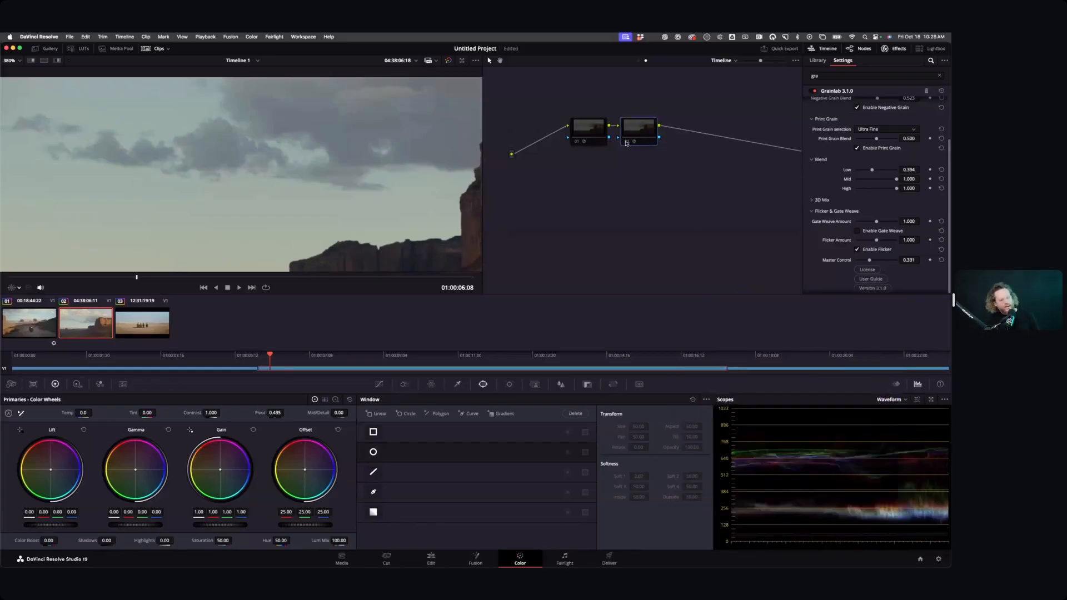
left_click(625, 143)
left_click(626, 143)
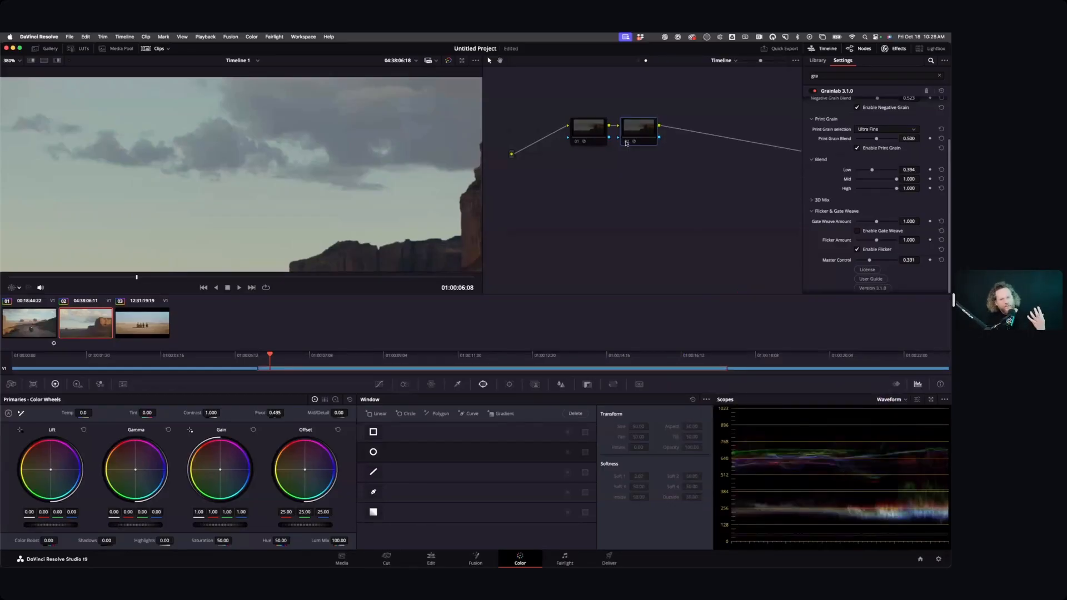
left_click(626, 142)
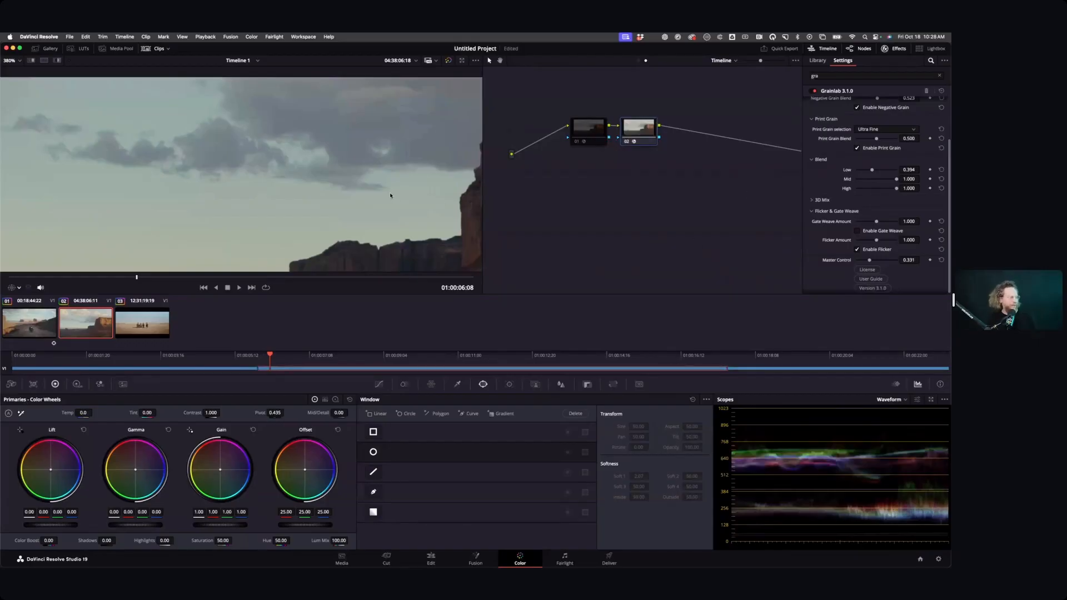
Switch the scopes to Vectorscope, review the footage full screen, and fit the whole frame in the viewer.
scroll(390, 195, "down", 5)
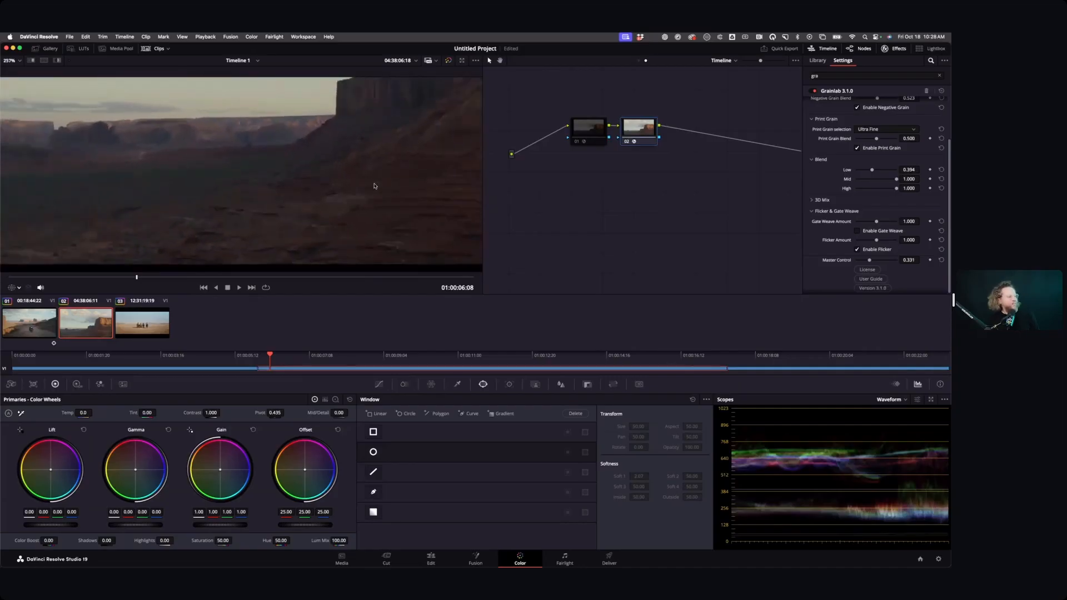
scroll(357, 238, "down", 3)
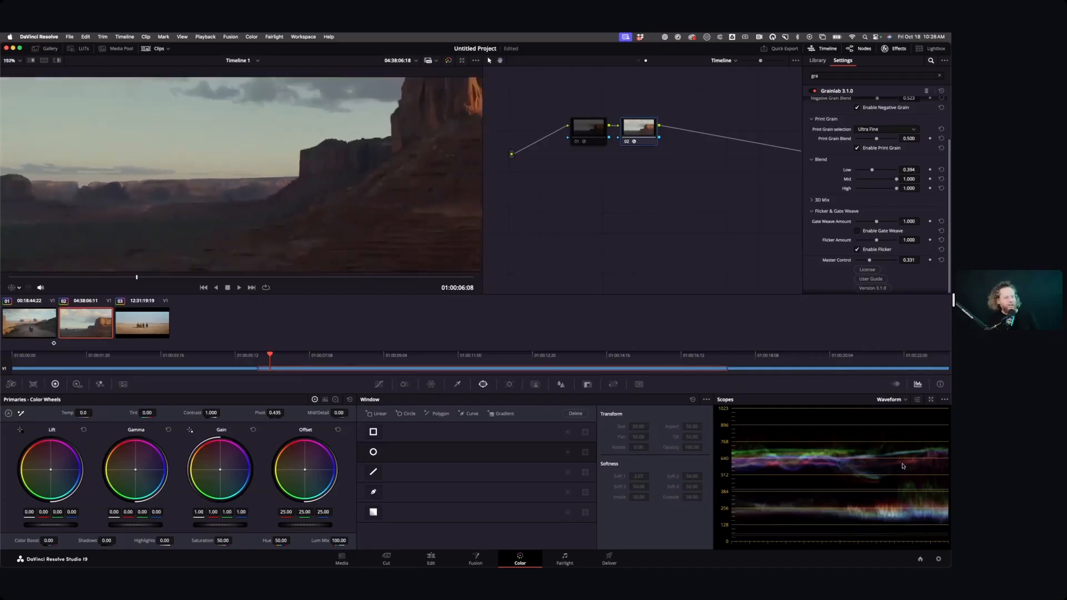
left_click(897, 400)
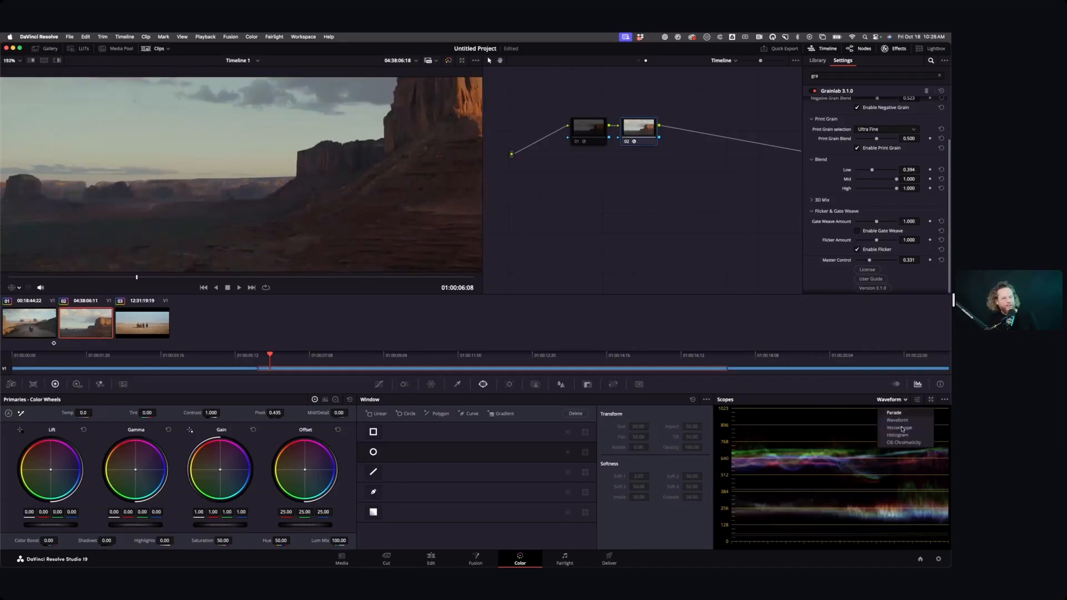
left_click(899, 427)
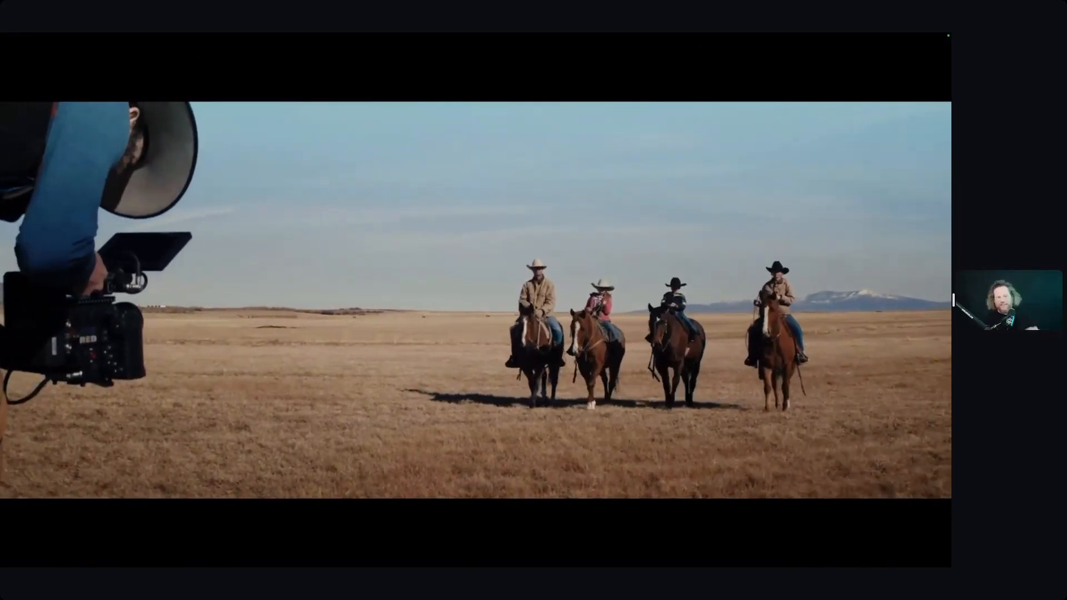
key("Escape")
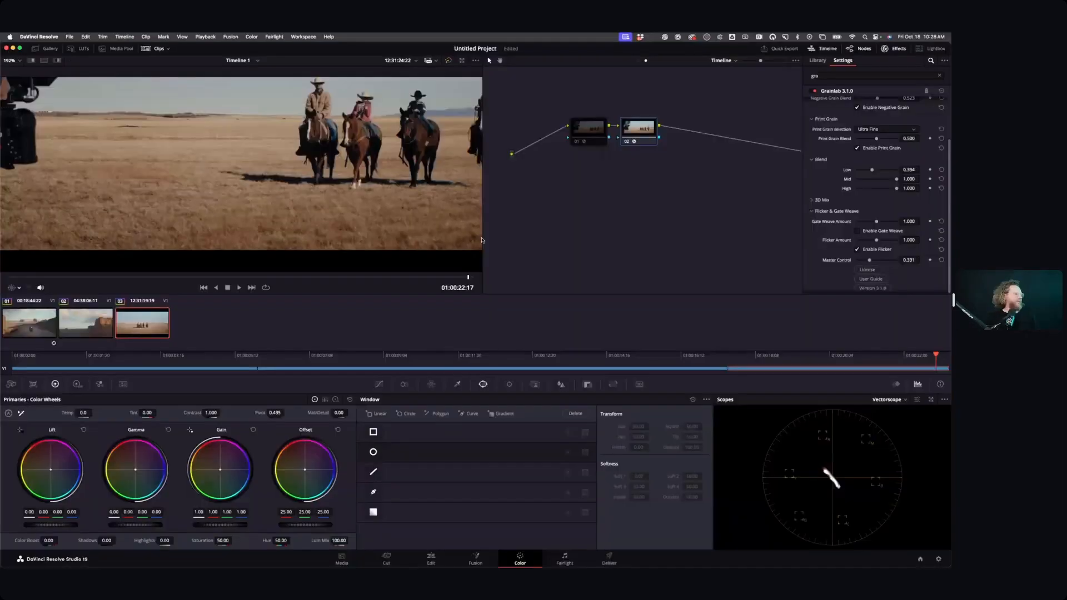
key("shift+z")
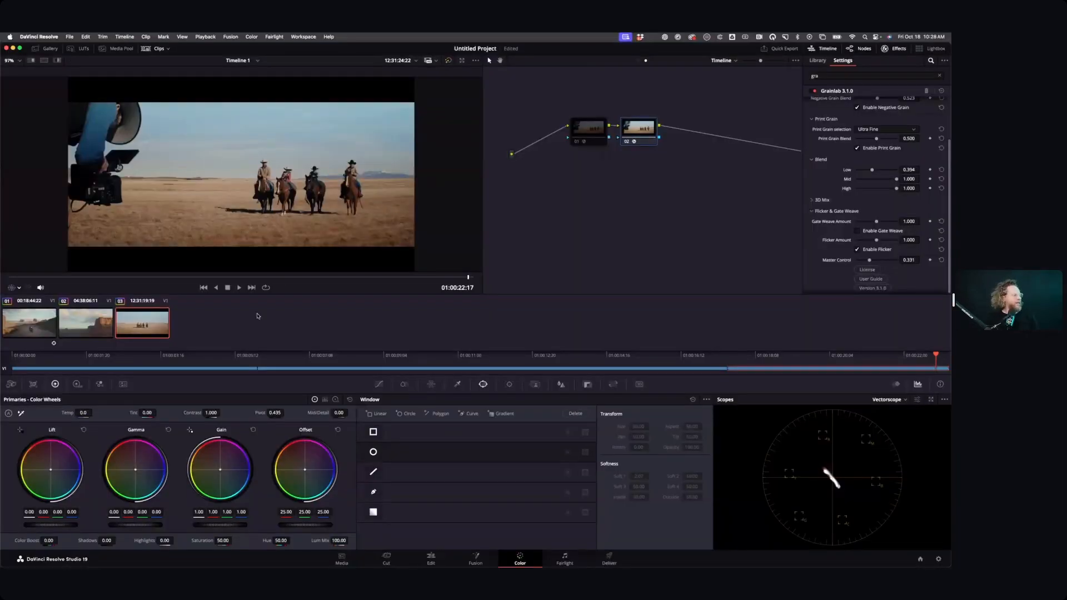
Show the Colourlab Ai settings of the first clip's AI node and play all three clips back and forth to compare their match.
left_click(42, 327)
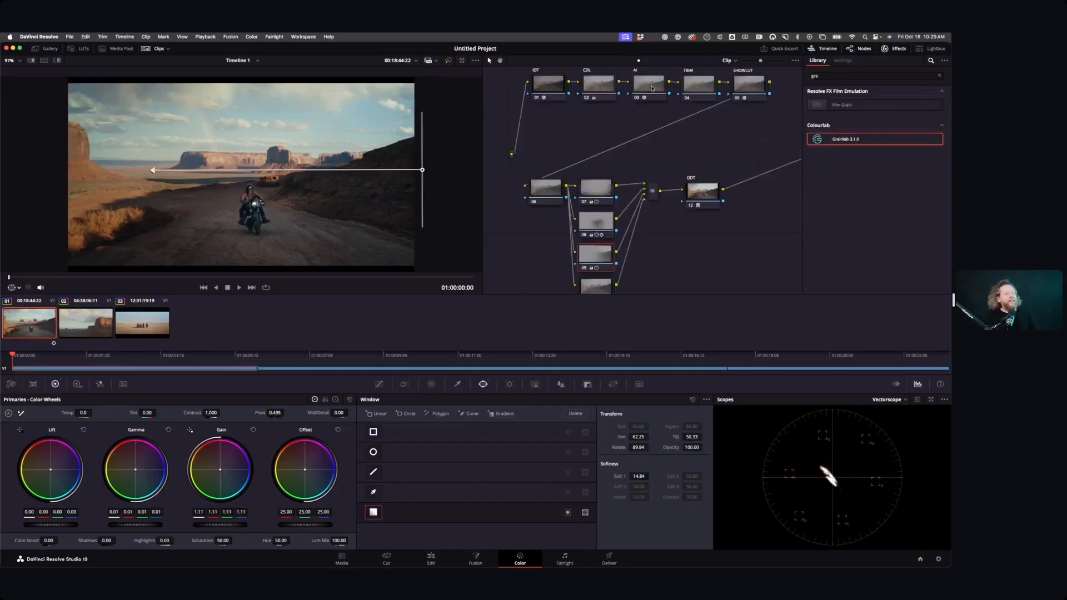
left_click(650, 86)
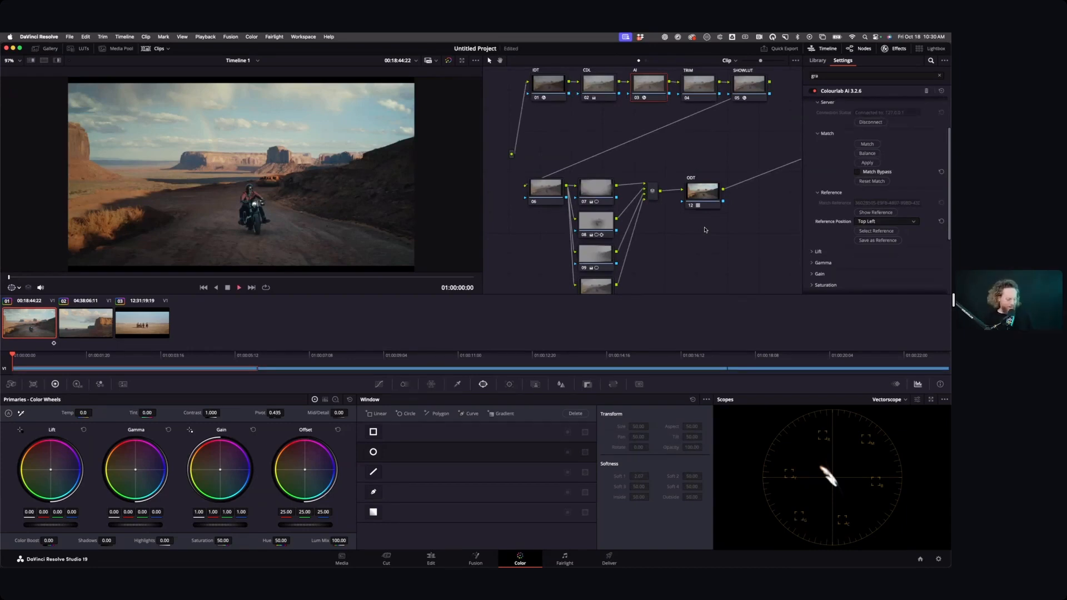
key("space")
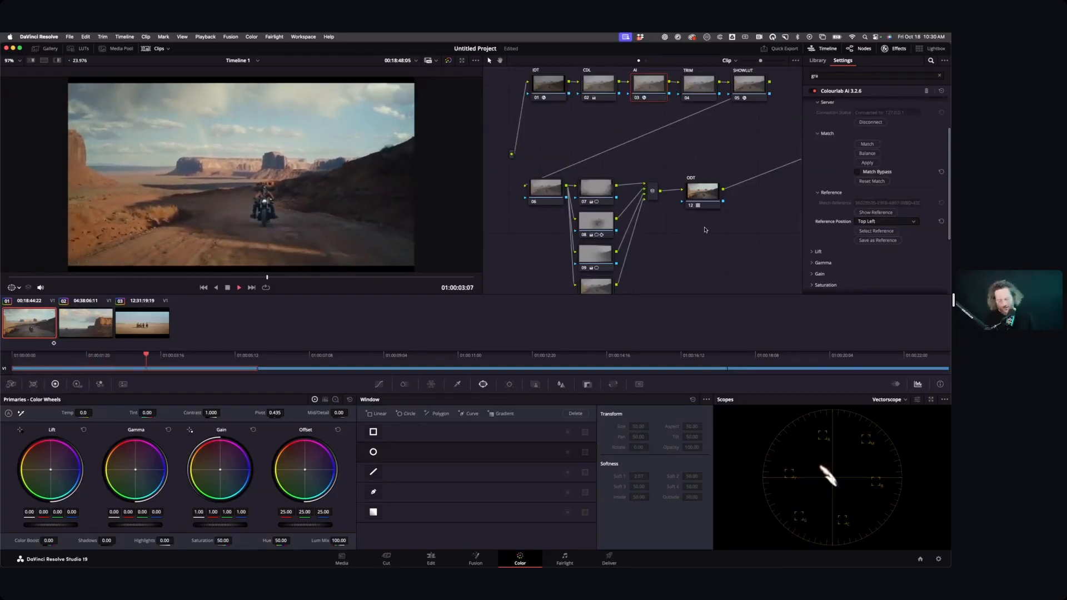
key("Down")
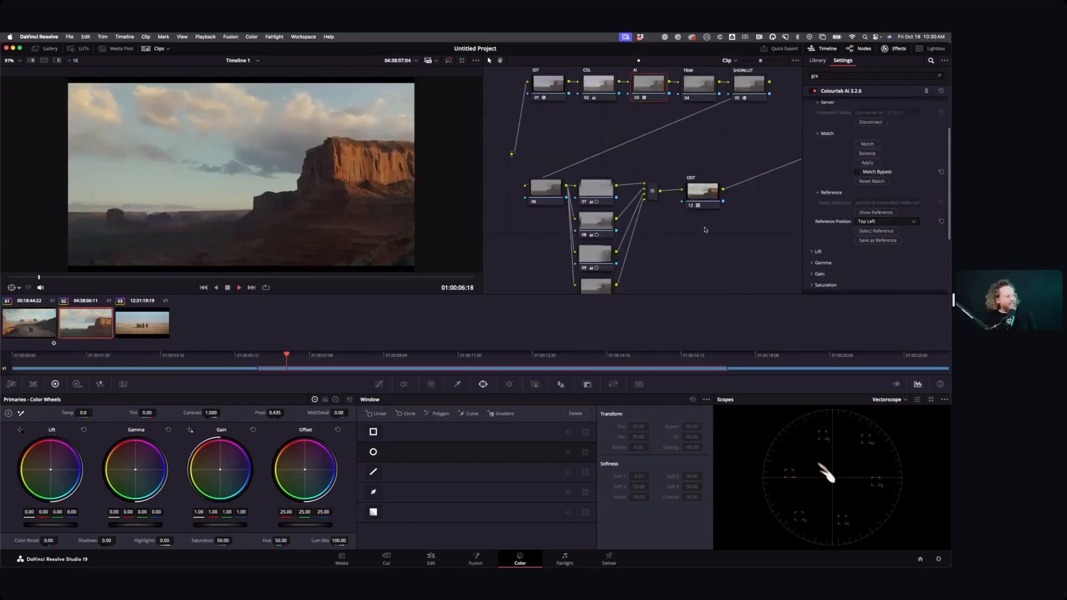
key("Down")
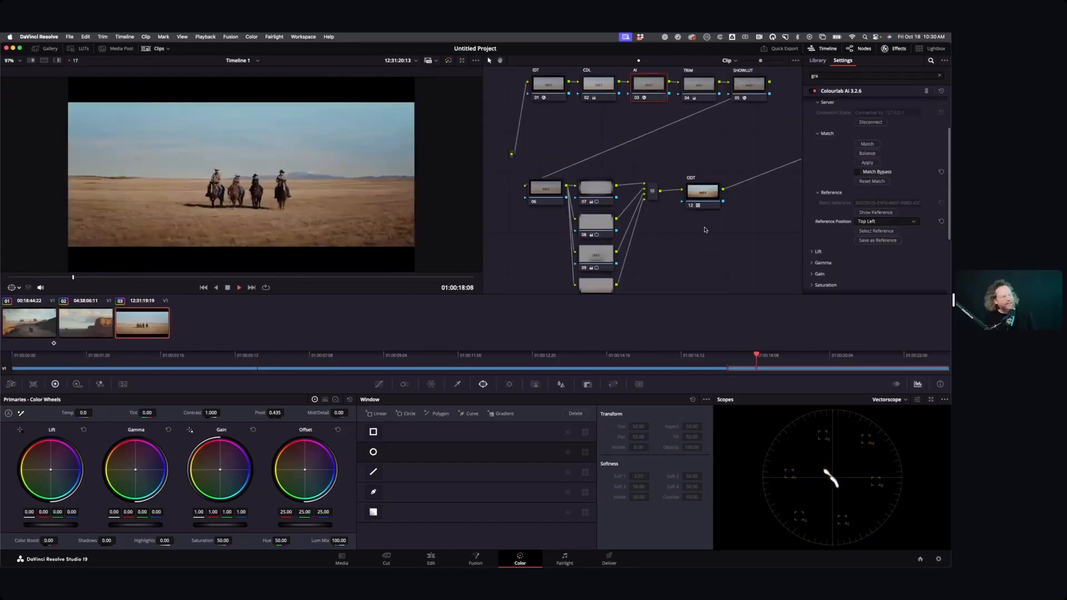
key("Up")
key("Up")
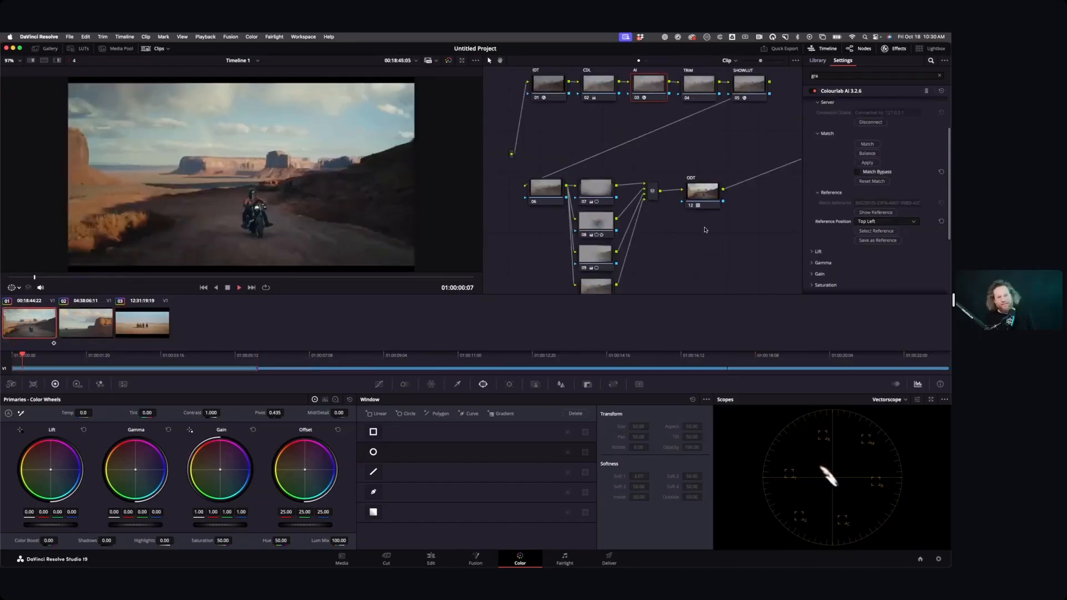
key("Down")
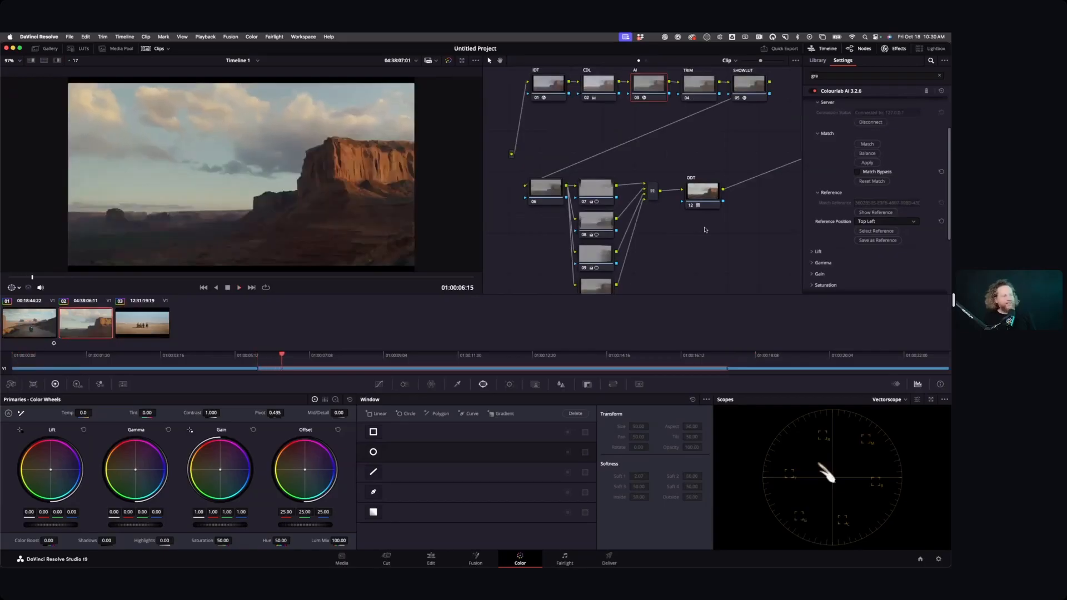
key("Down")
key("Up")
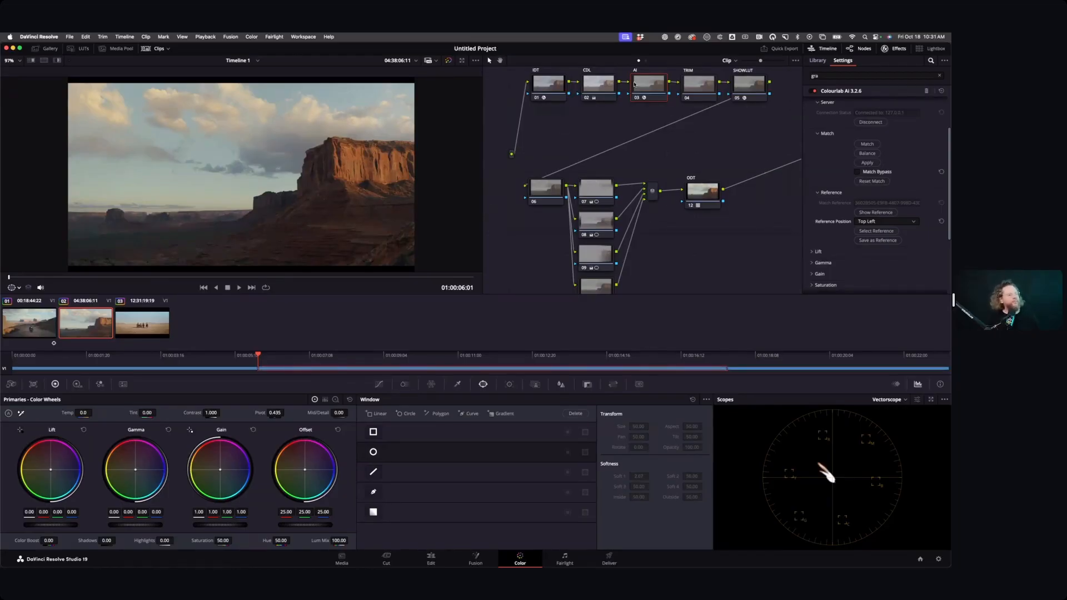
Try the Grainlab preset B668T2 on node 02 of the timeline-level graph and switch back to preset B288T3.
left_click(645, 60)
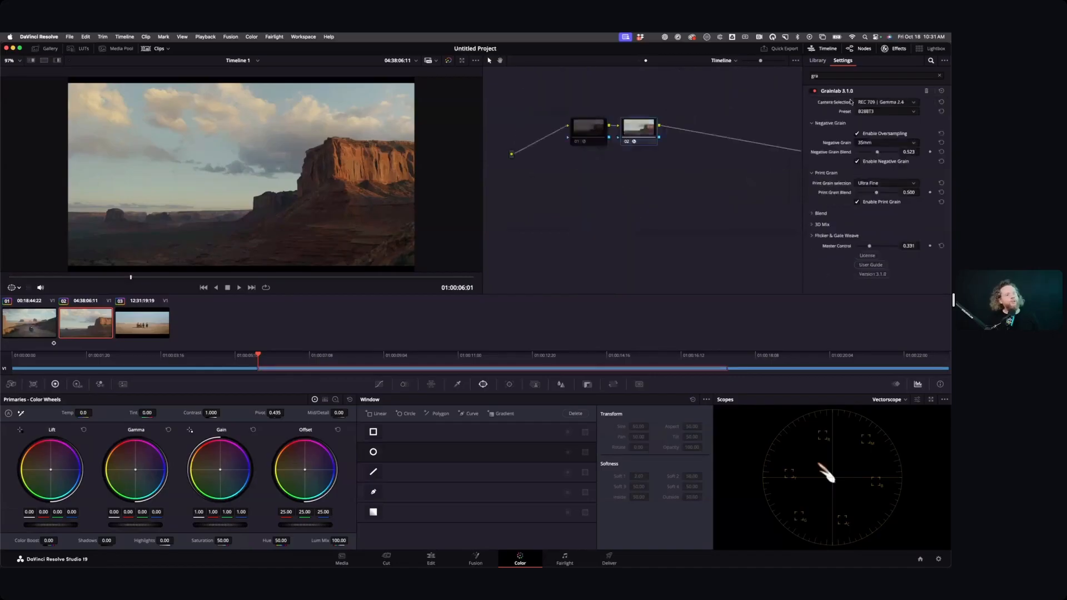
left_click(894, 111)
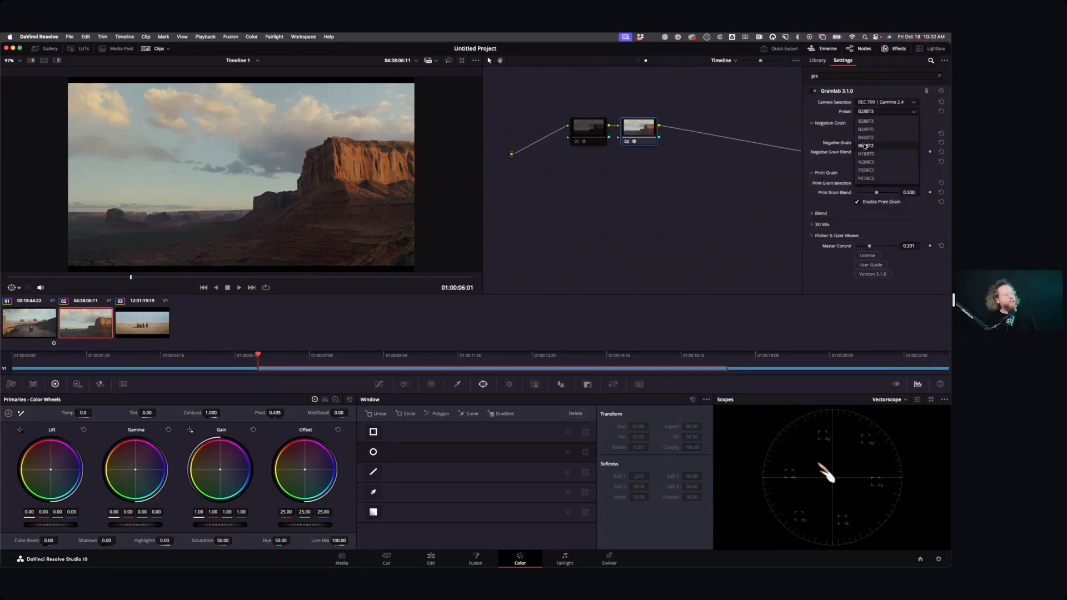
left_click(865, 146)
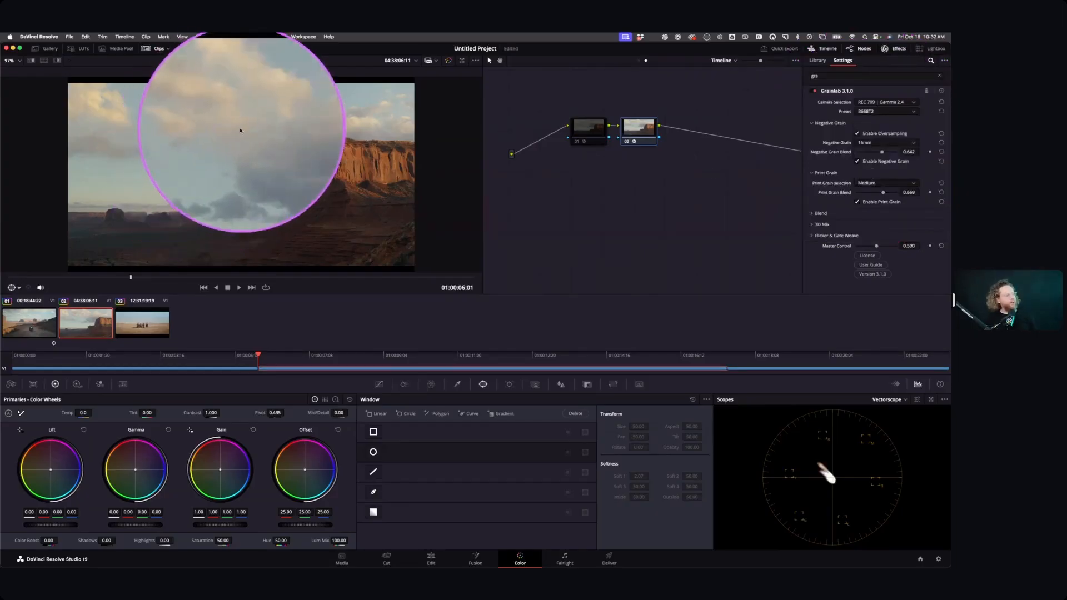
left_click(875, 113)
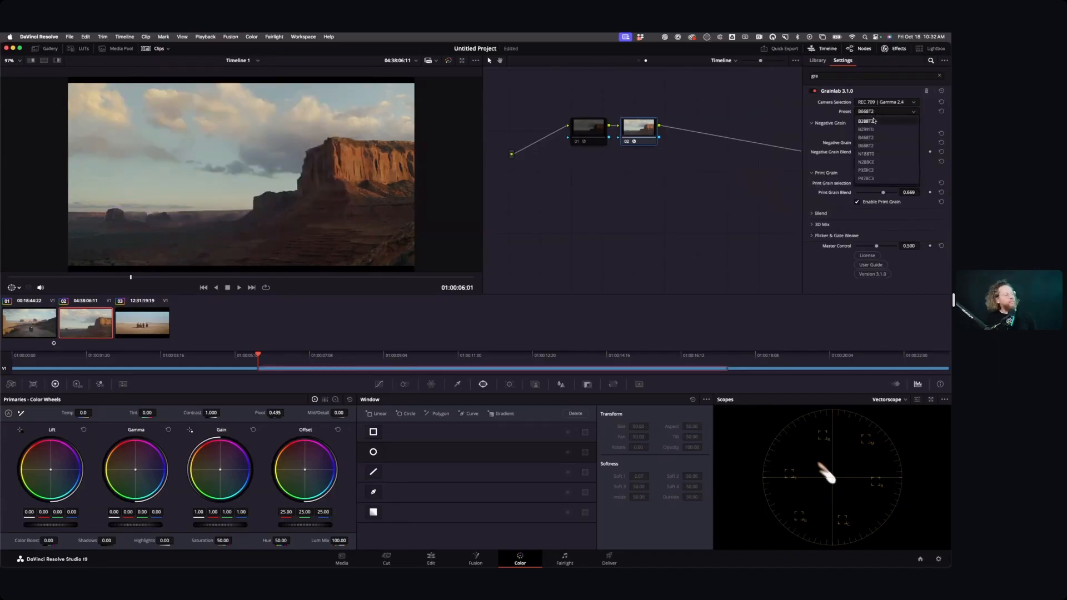
left_click(873, 121)
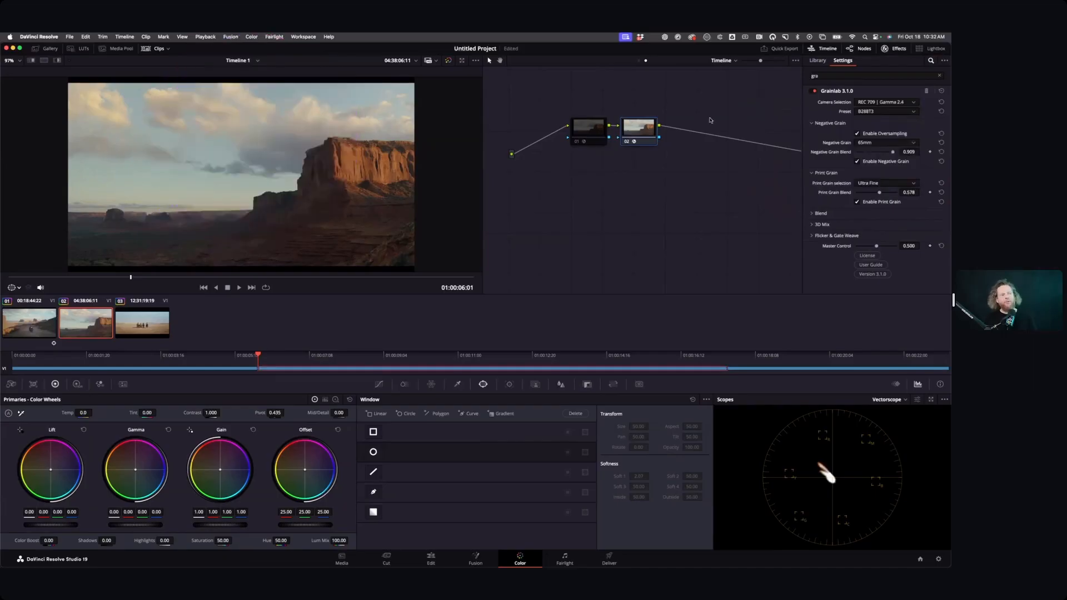
Select the ODT node of the first clip and add a new grade version to that clip.
left_click(914, 112)
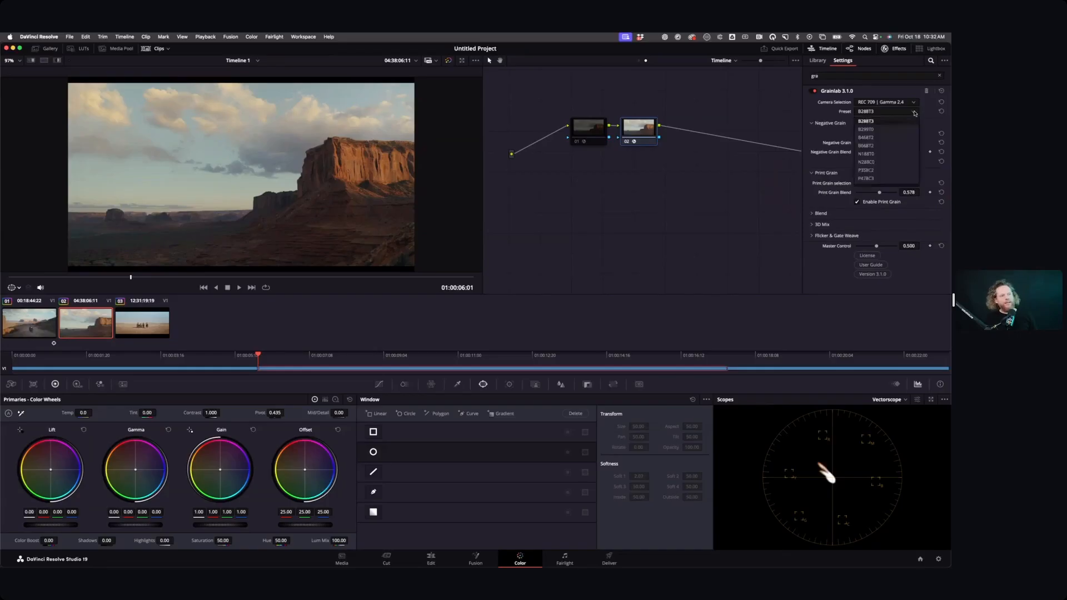
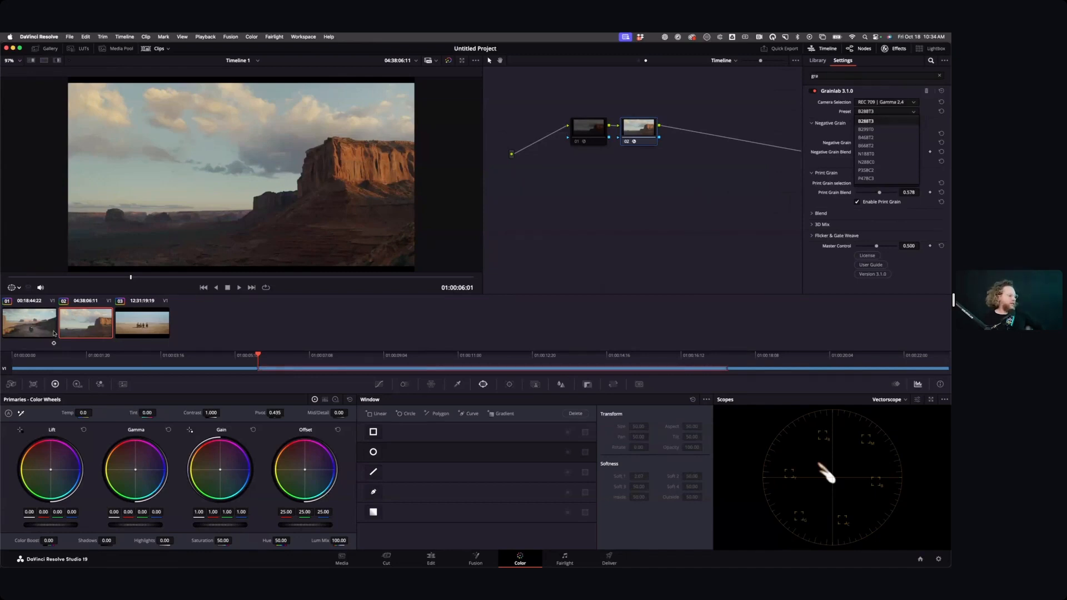
left_click(28, 329)
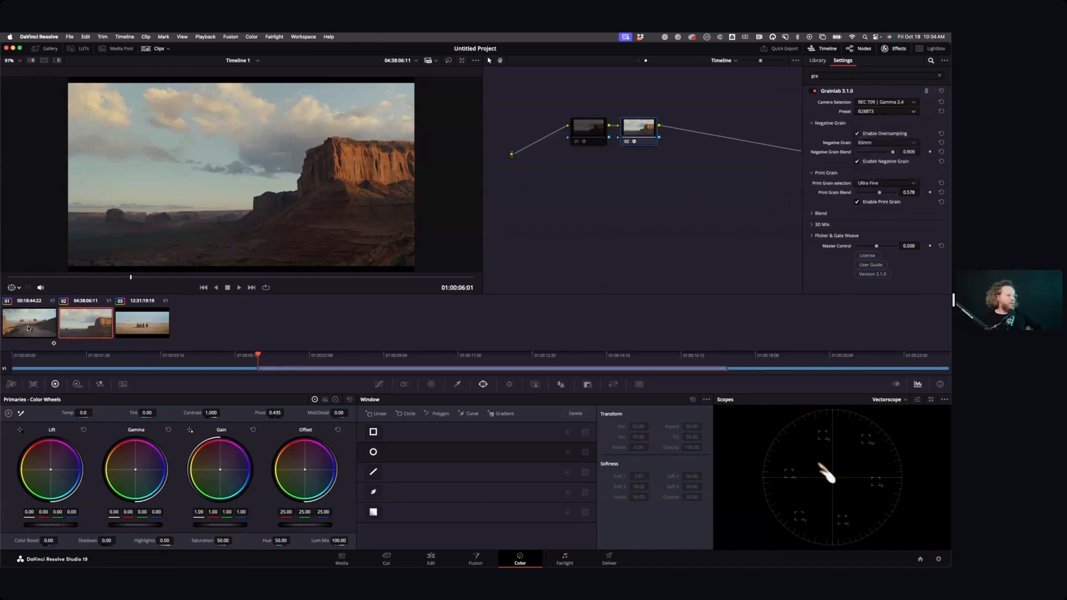
left_click(32, 327)
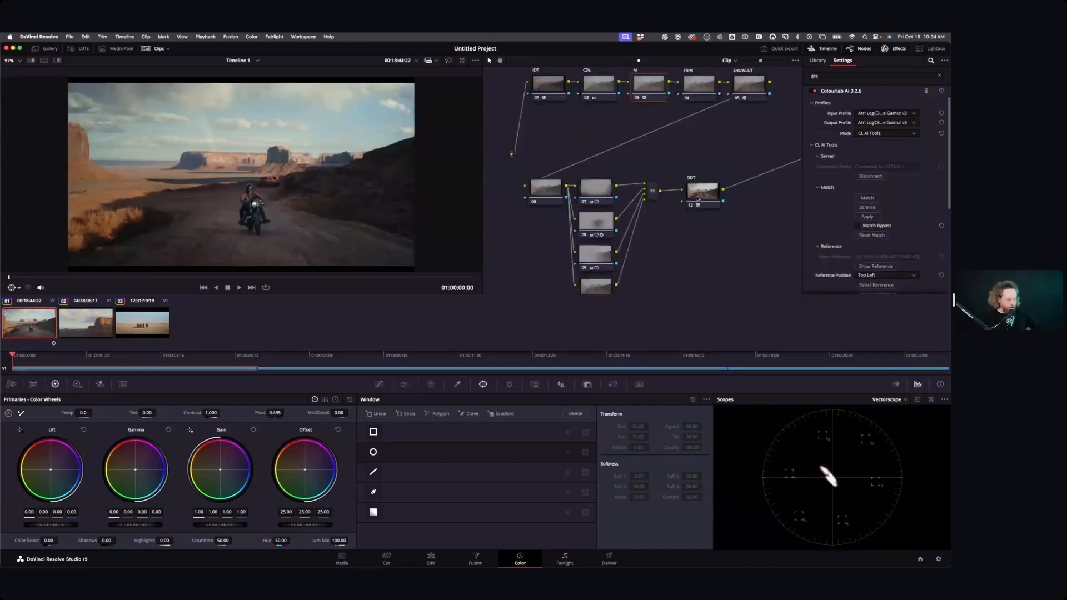
left_click(697, 198)
key("super+y")
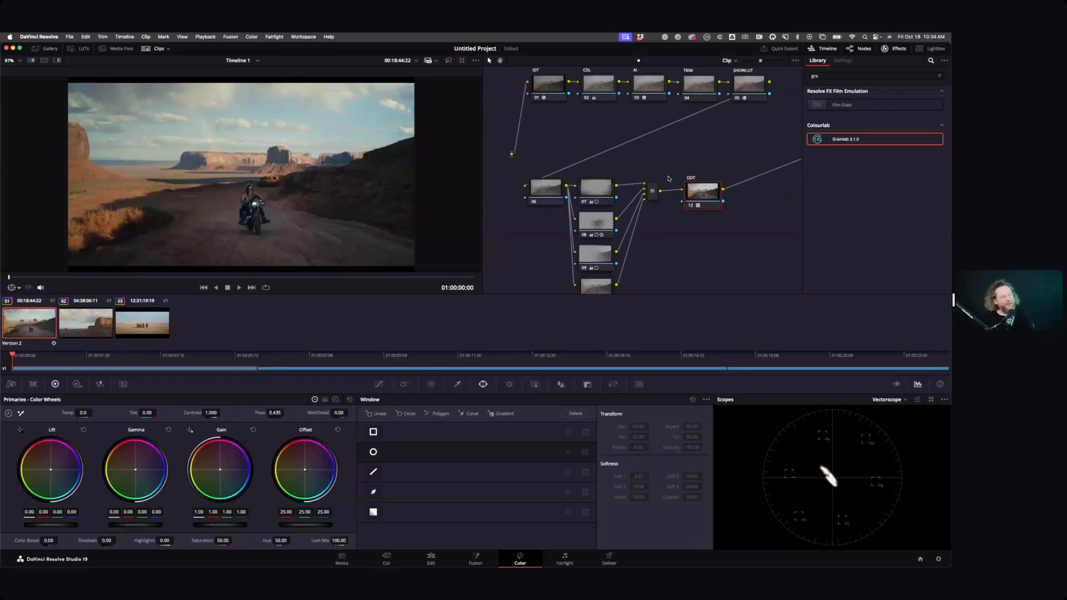
Review the Arri LUT choices for the ODT node, then reset the node's grade.
right_click(696, 191)
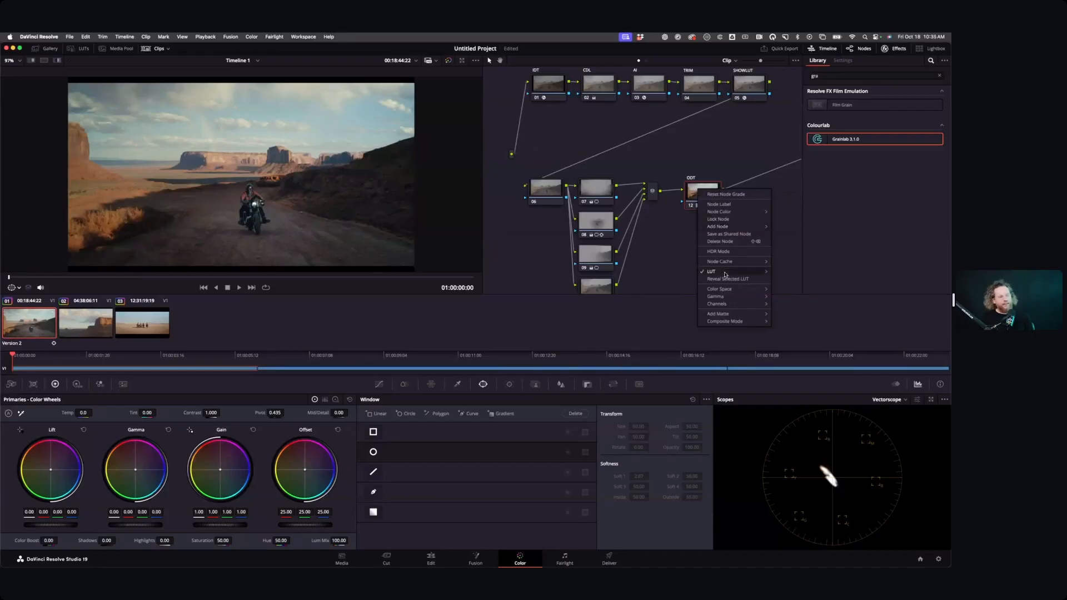
mouse_move(725, 274)
mouse_move(807, 228)
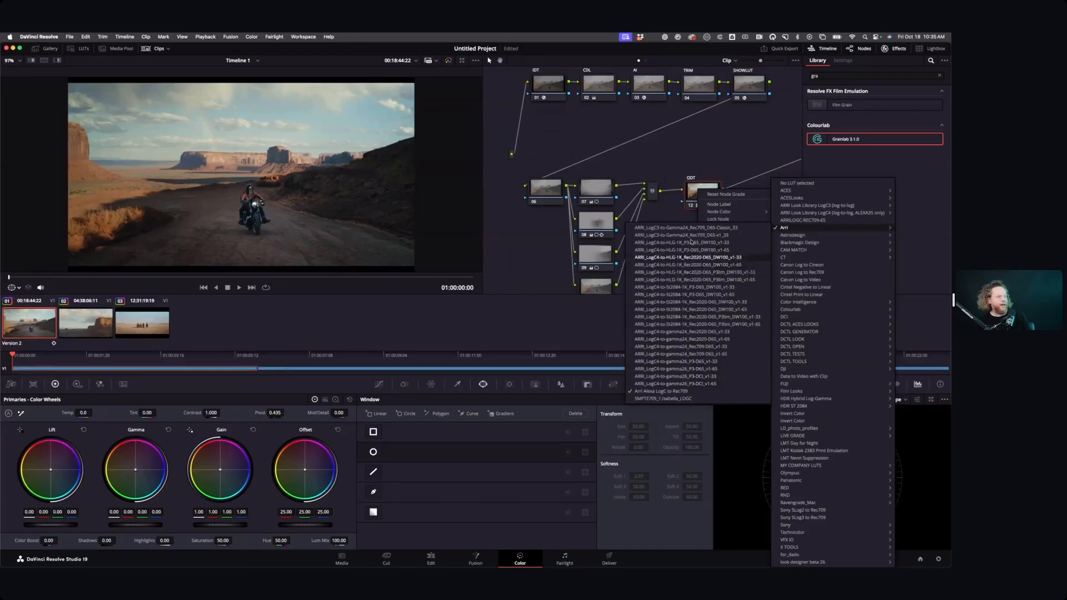
left_click(661, 167)
right_click(701, 186)
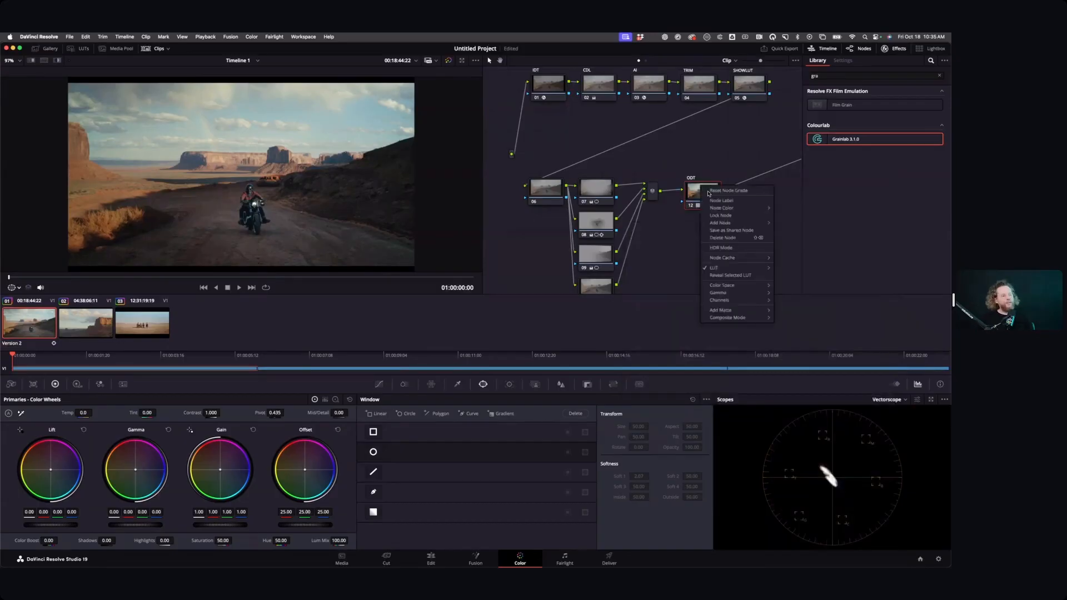
left_click(717, 190)
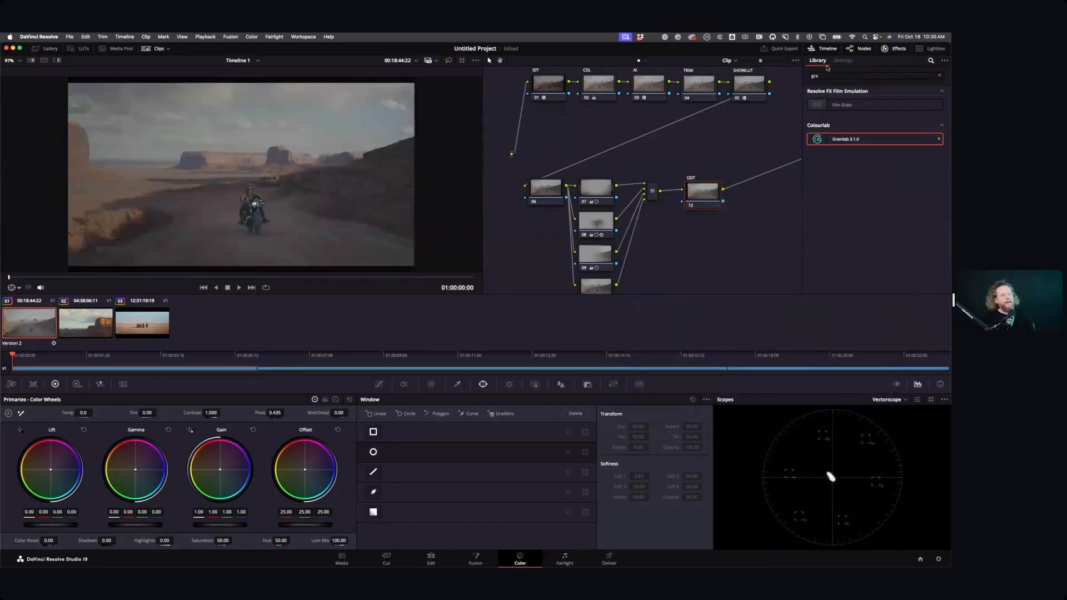
Apply Look Designer 3.1.0 to the ODT node and set its Output Profile to HDR Netflix P3D65 PQ1000.
left_click_drag(825, 75, 781, 79)
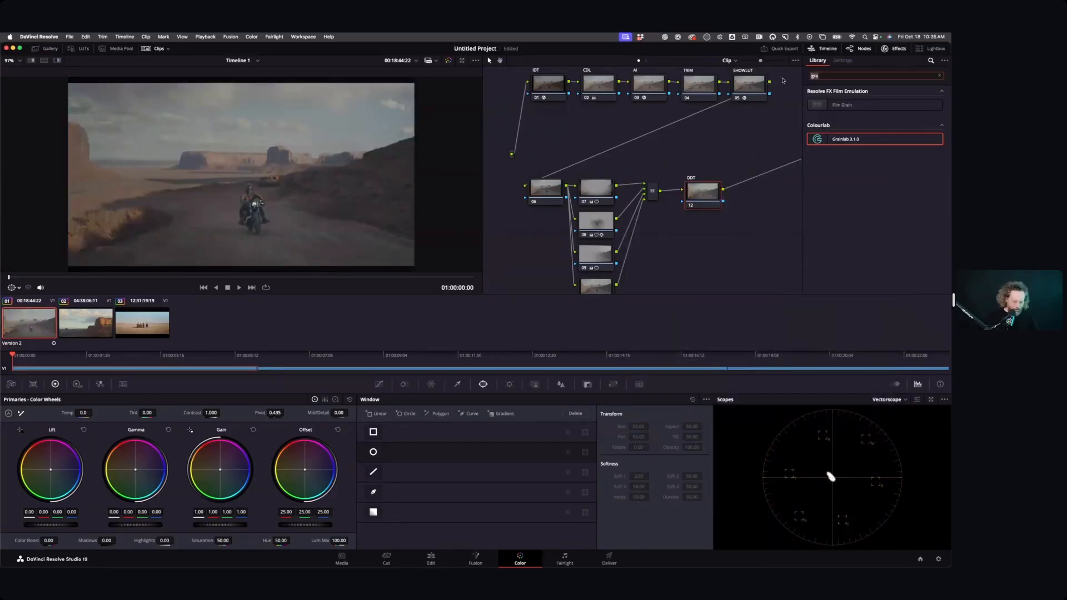
type("loo")
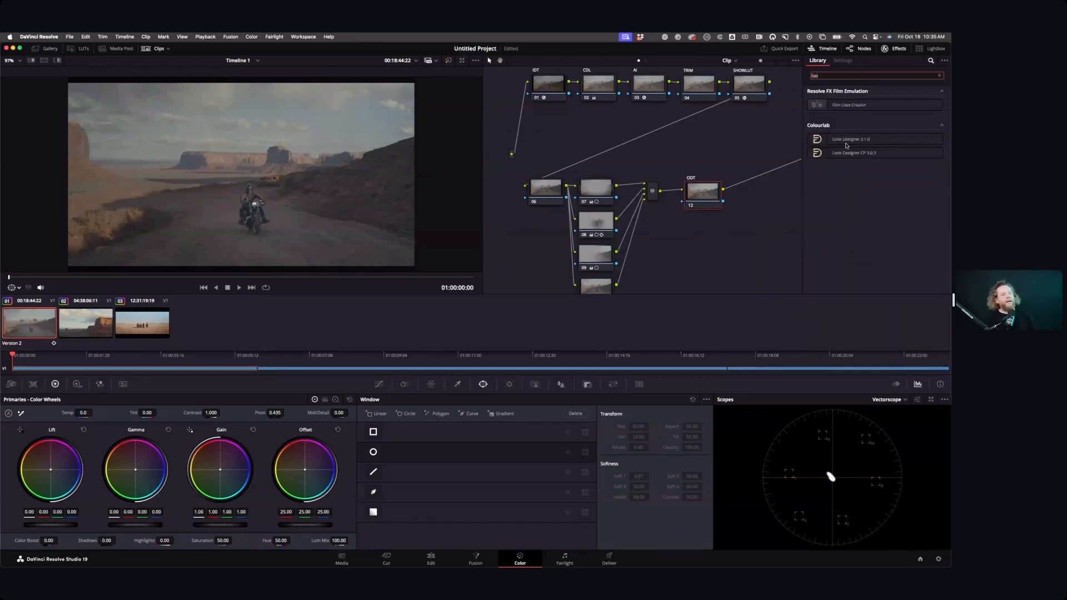
left_click_drag(847, 146, 699, 194)
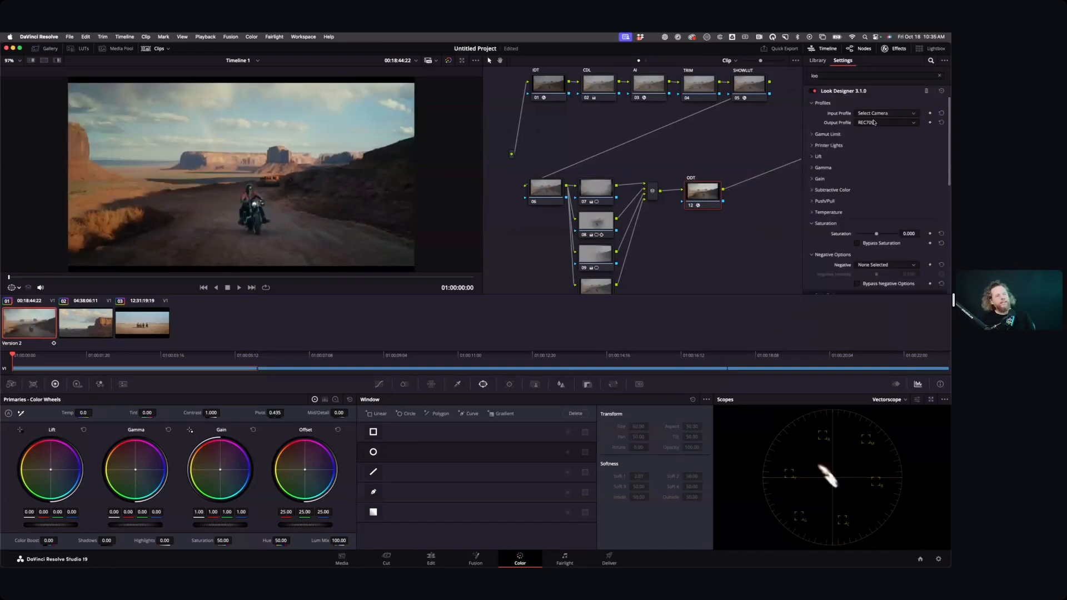
left_click(874, 122)
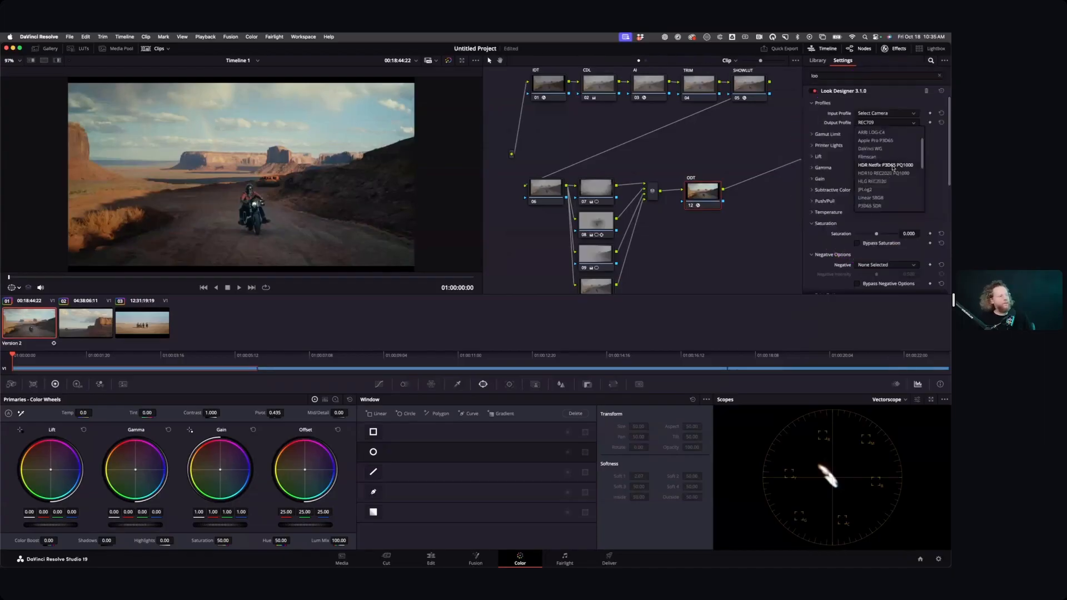
left_click(894, 165)
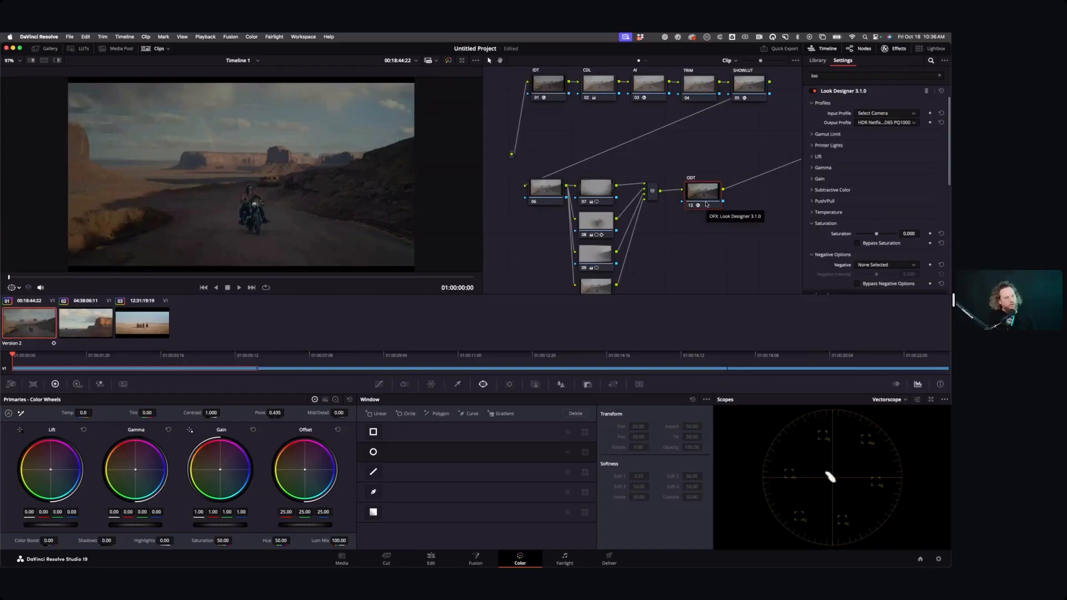
Switch the first clip back to grade Version 1 and check which LUT its ODT node uses.
key("super+b")
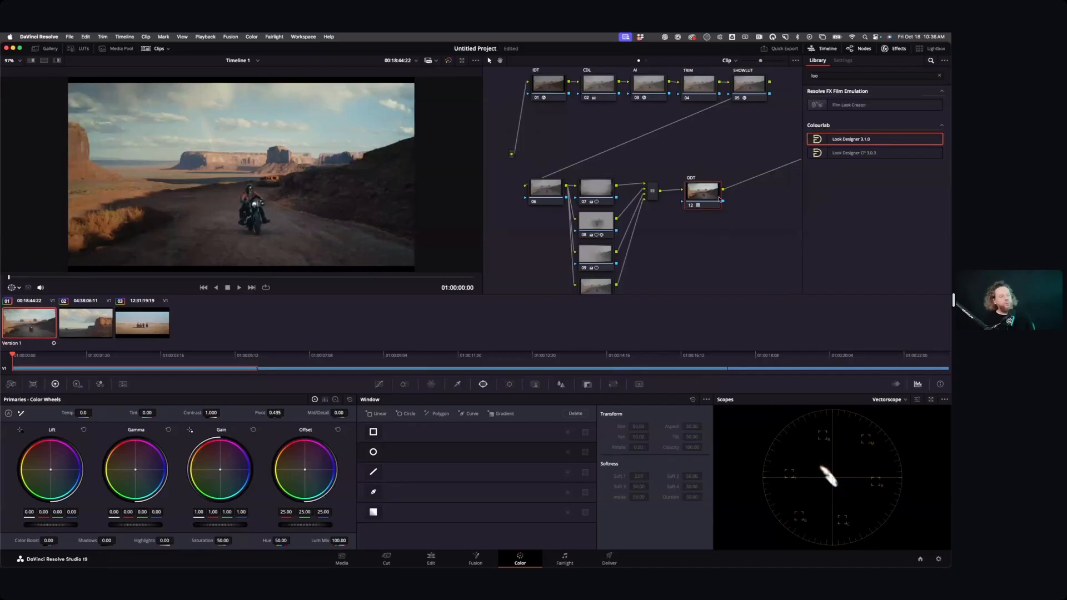
mouse_move(720, 199)
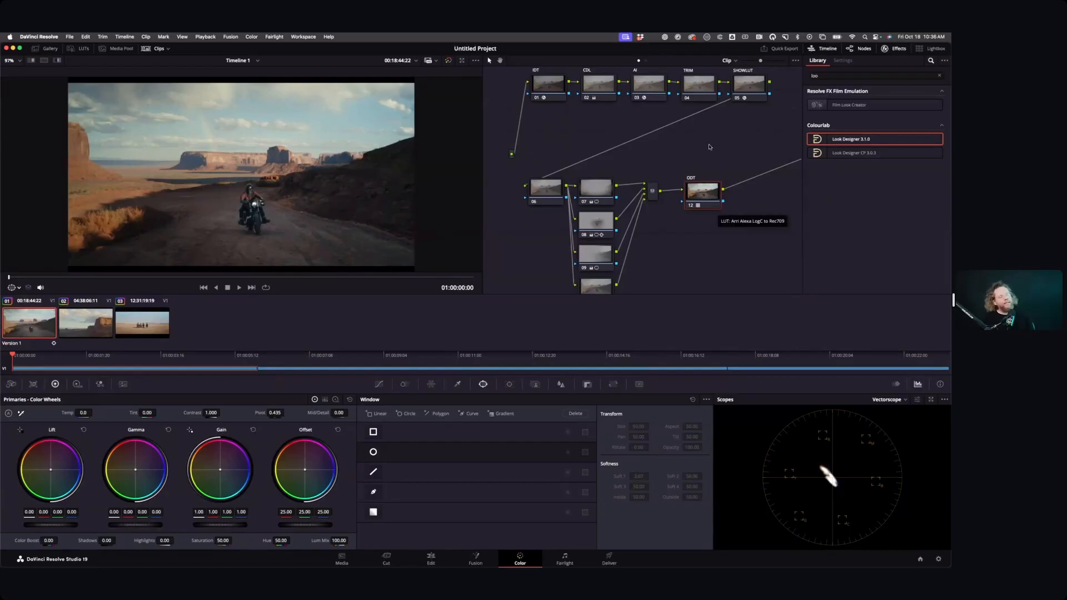
scroll(659, 105, "up", 2)
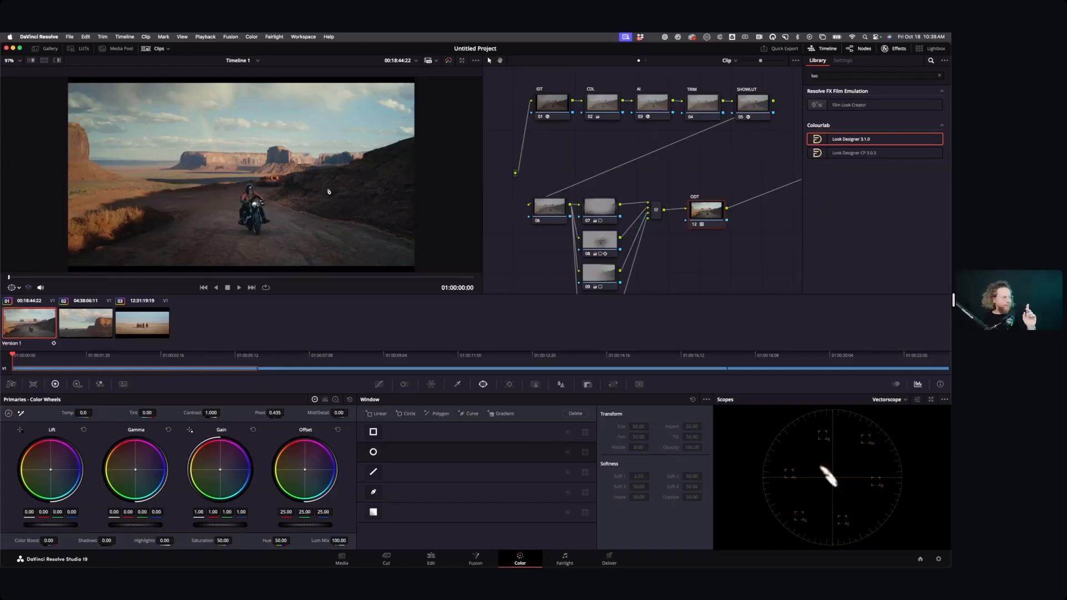
Show the Colourlab Ai settings of the AI node and toggle the reference image on and off over the frame.
left_click(656, 111)
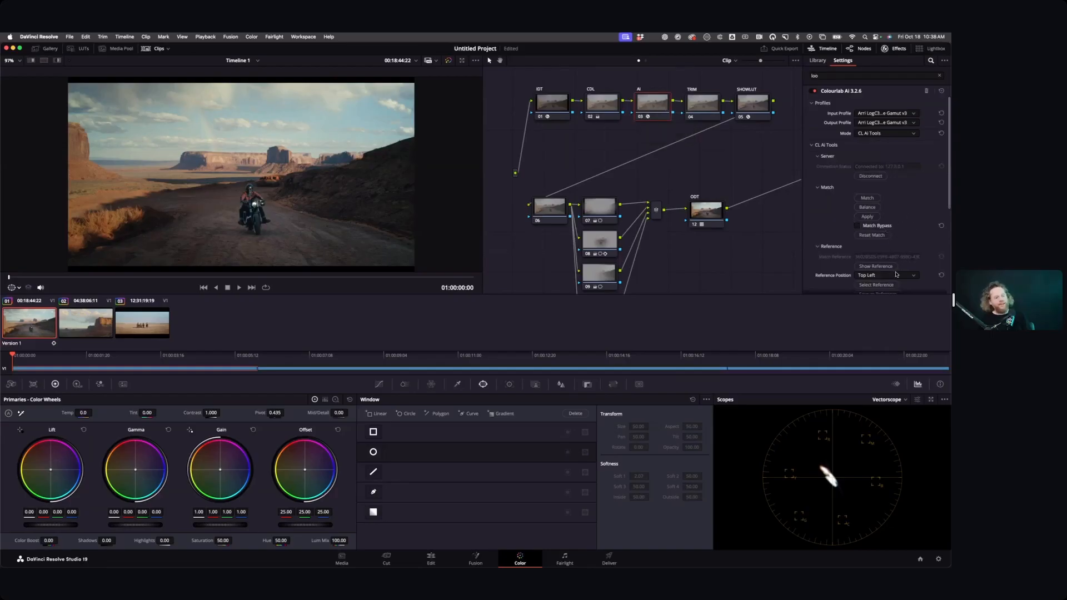
scroll(896, 230, "down", 3)
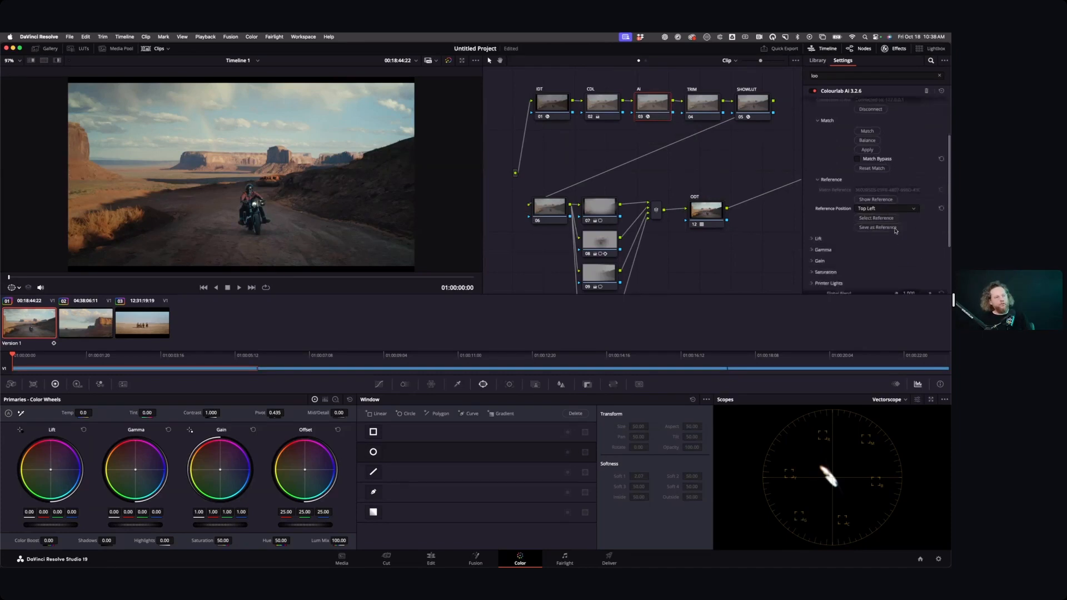
left_click(880, 200)
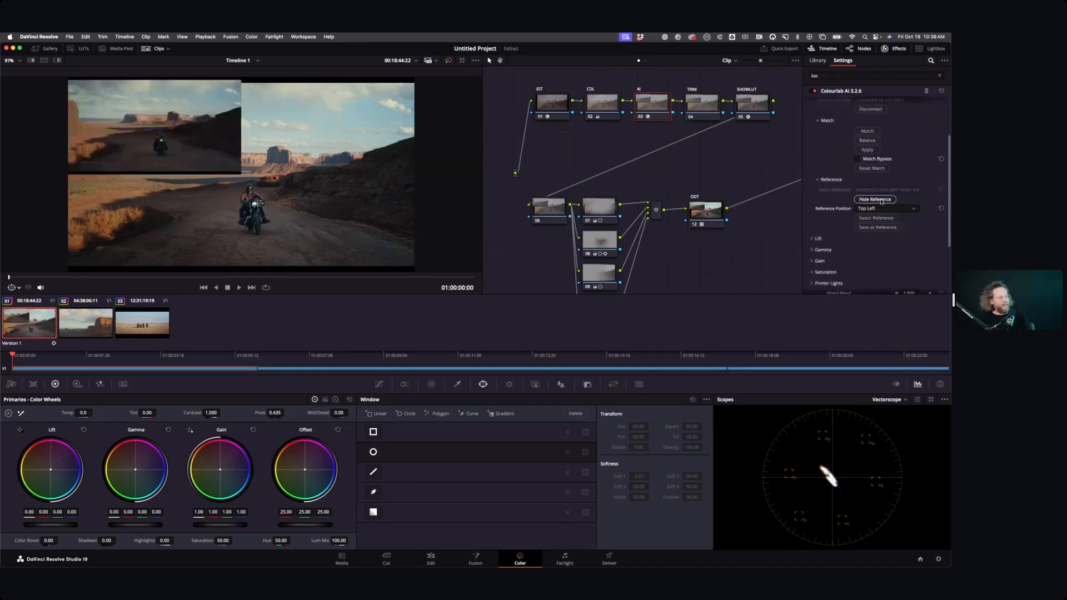
left_click(881, 201)
left_click(881, 200)
left_click(881, 201)
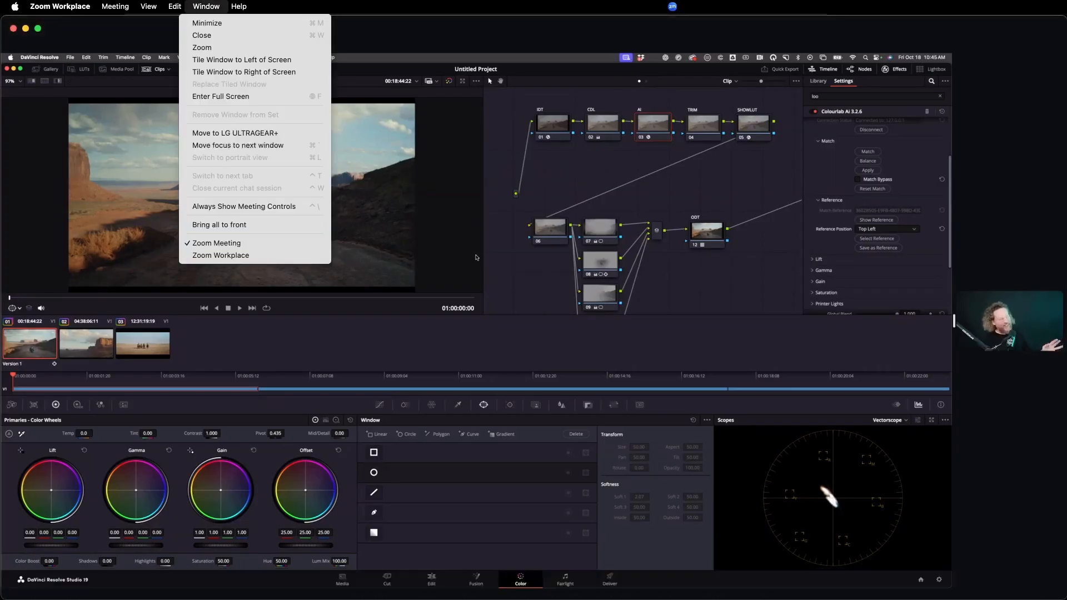
key("Escape")
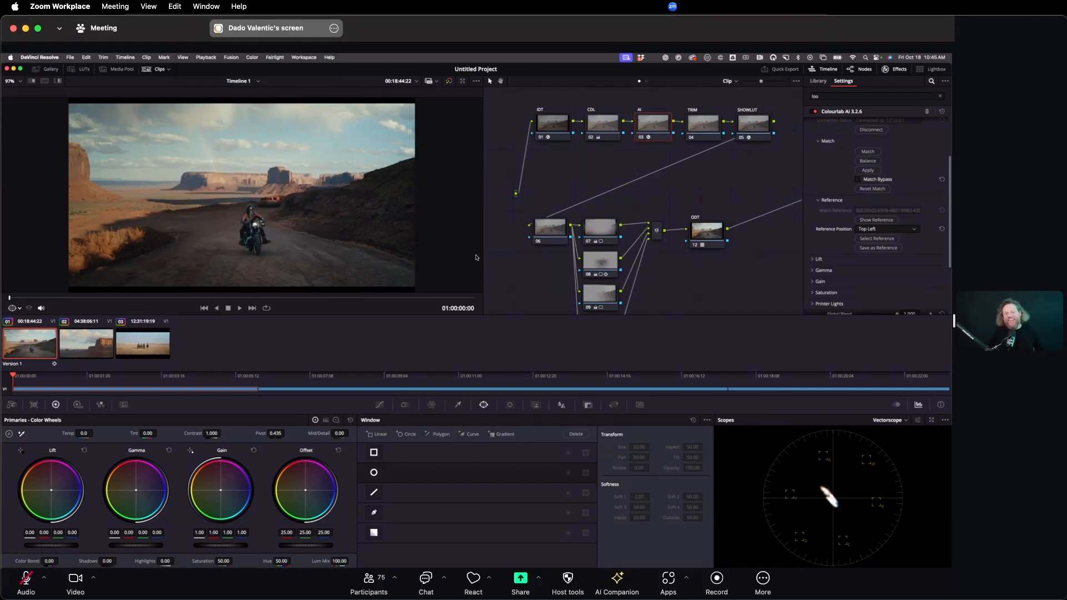
key("super+shift+f")
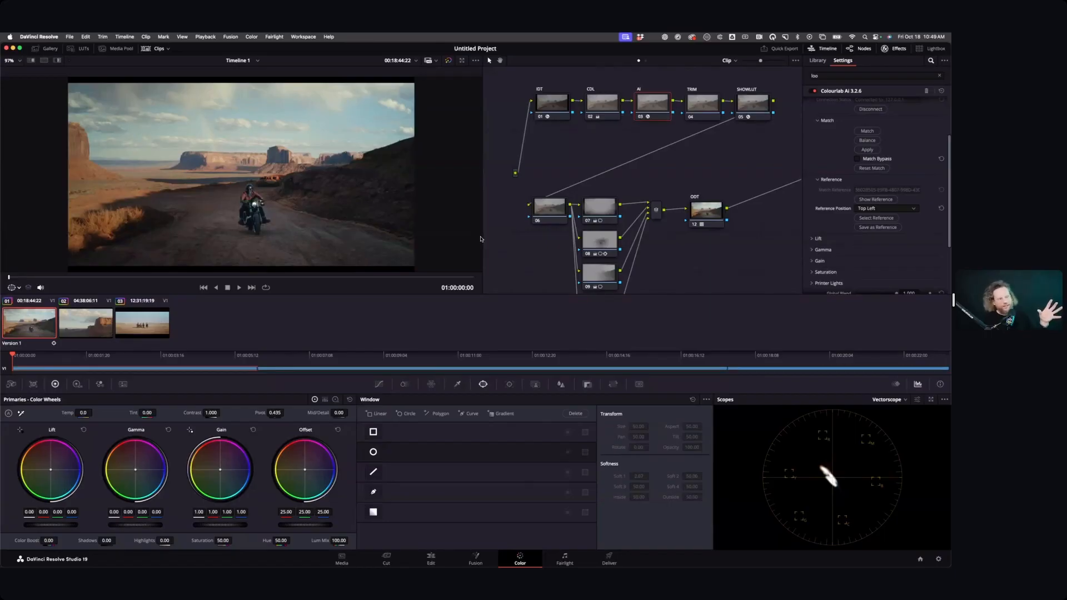
Open the Colourlab Ai Server Configuration page, check the client and server status, and return to DaVinci Resolve.
left_click(720, 39)
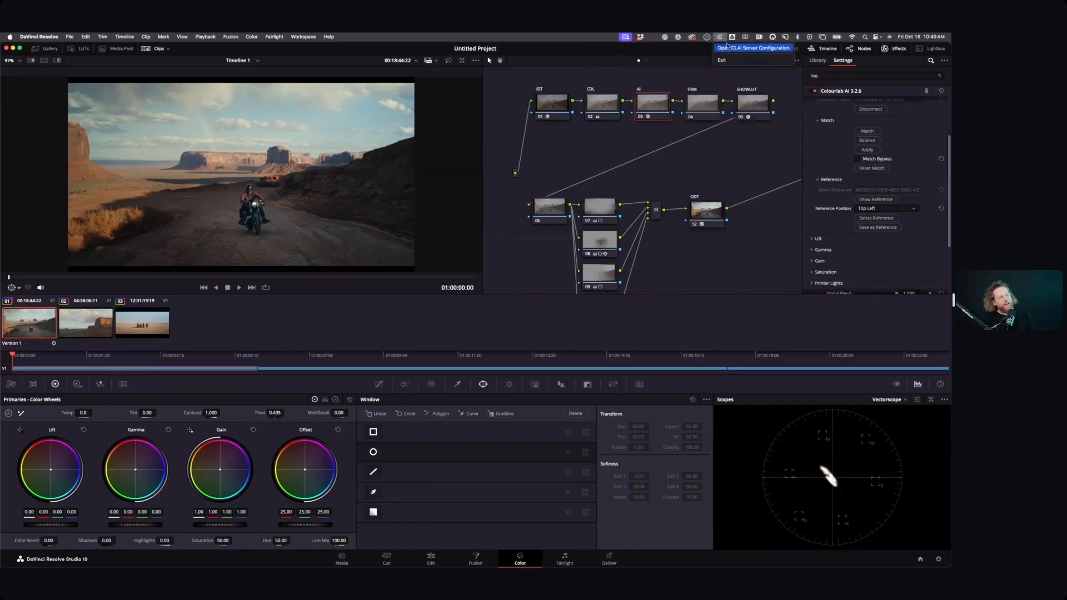
left_click(725, 48)
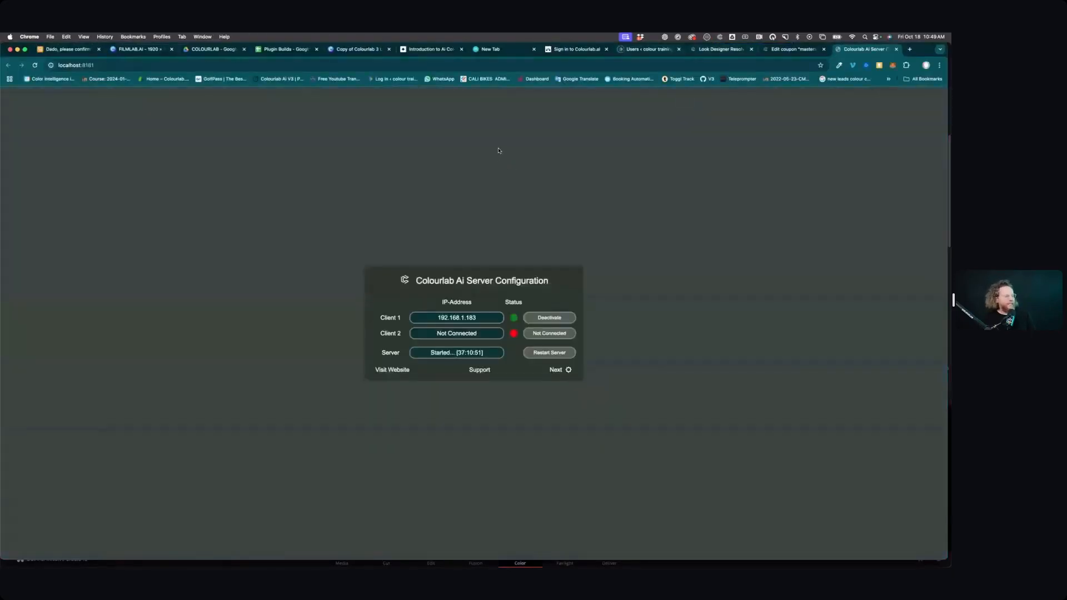
key("ctrl")
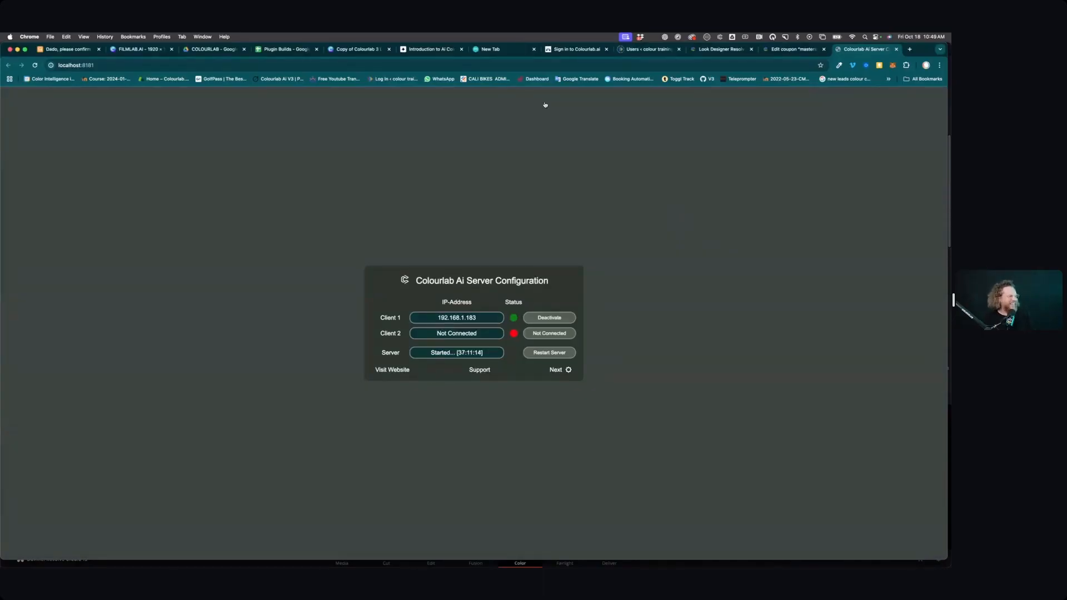
key("super+Tab")
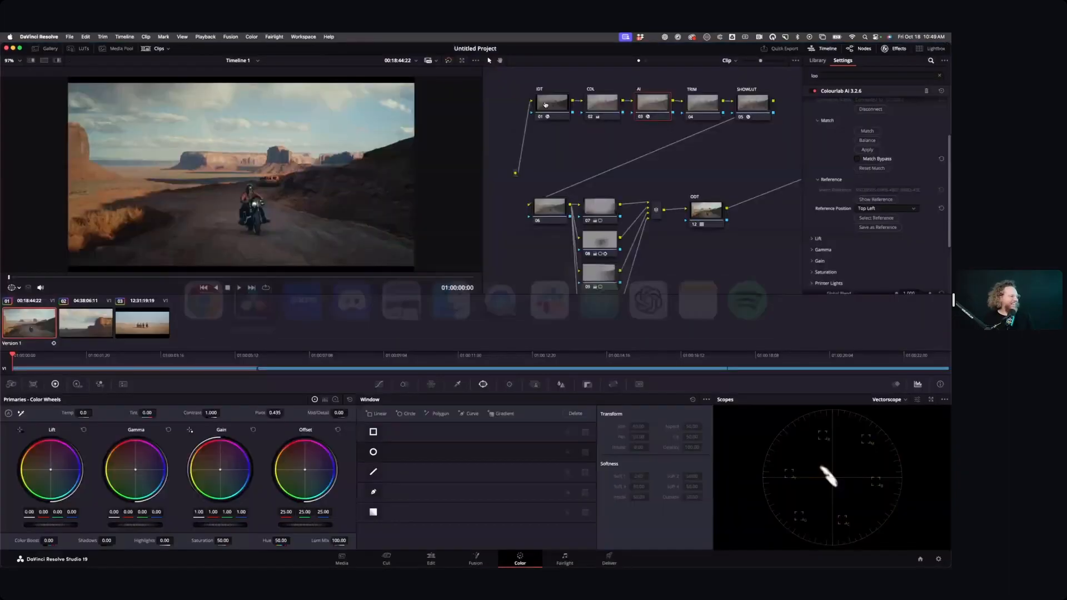